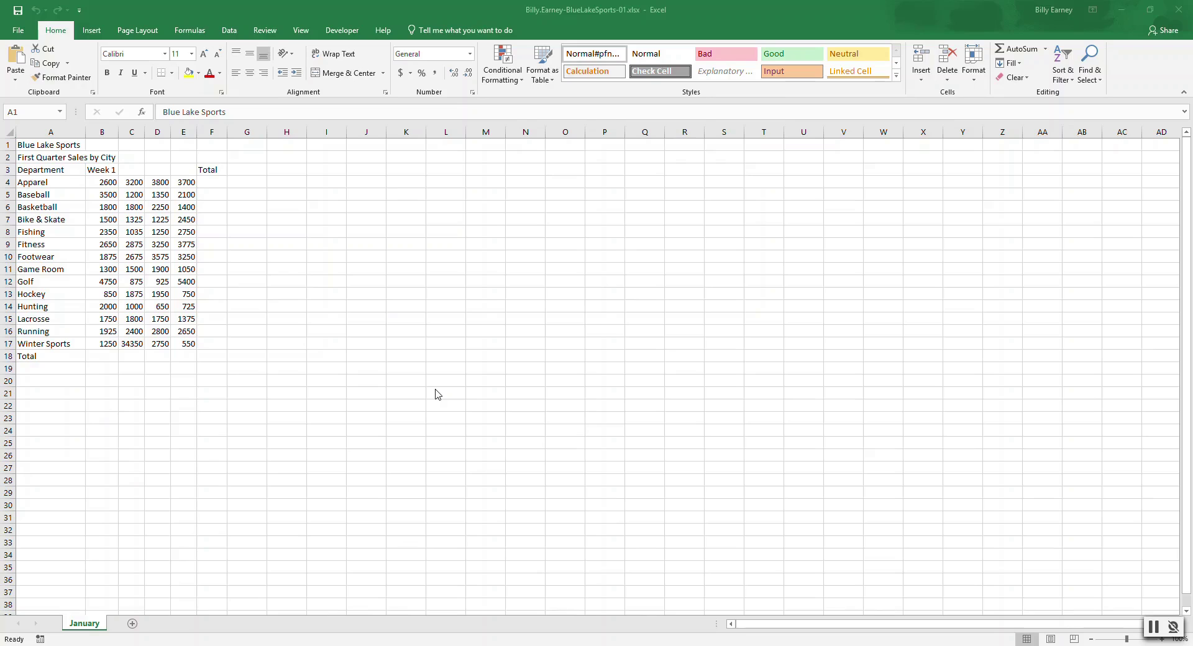
- Choose the Slice theme from the Page Layout Themes gallery
click(138, 35)
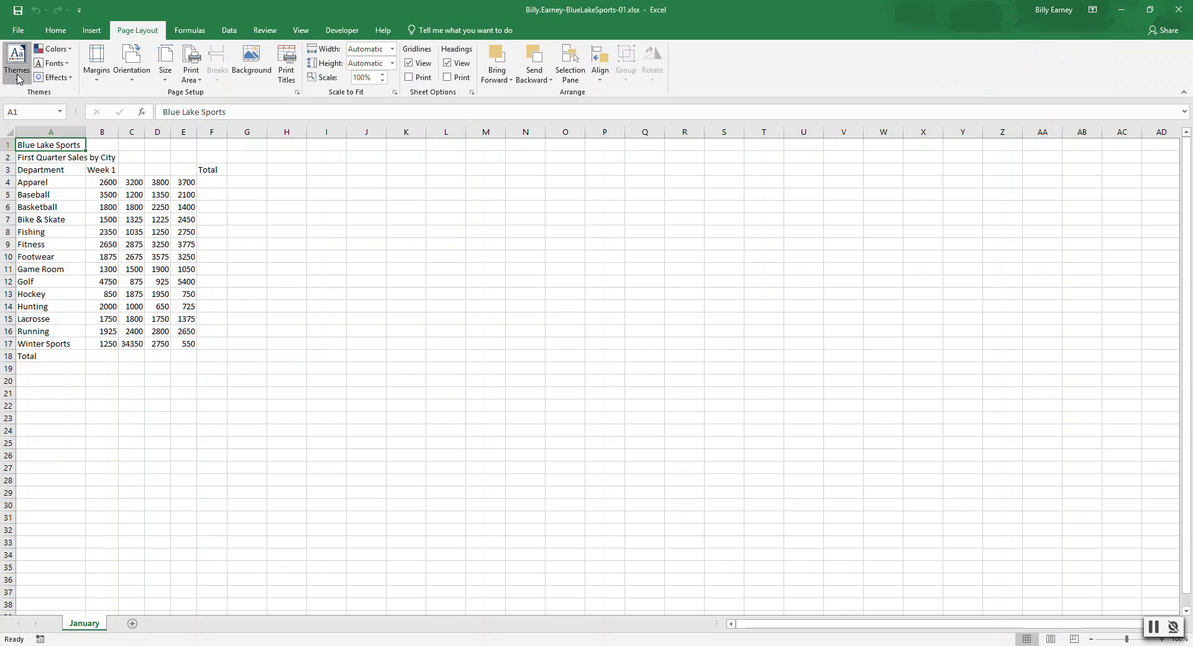
click(17, 70)
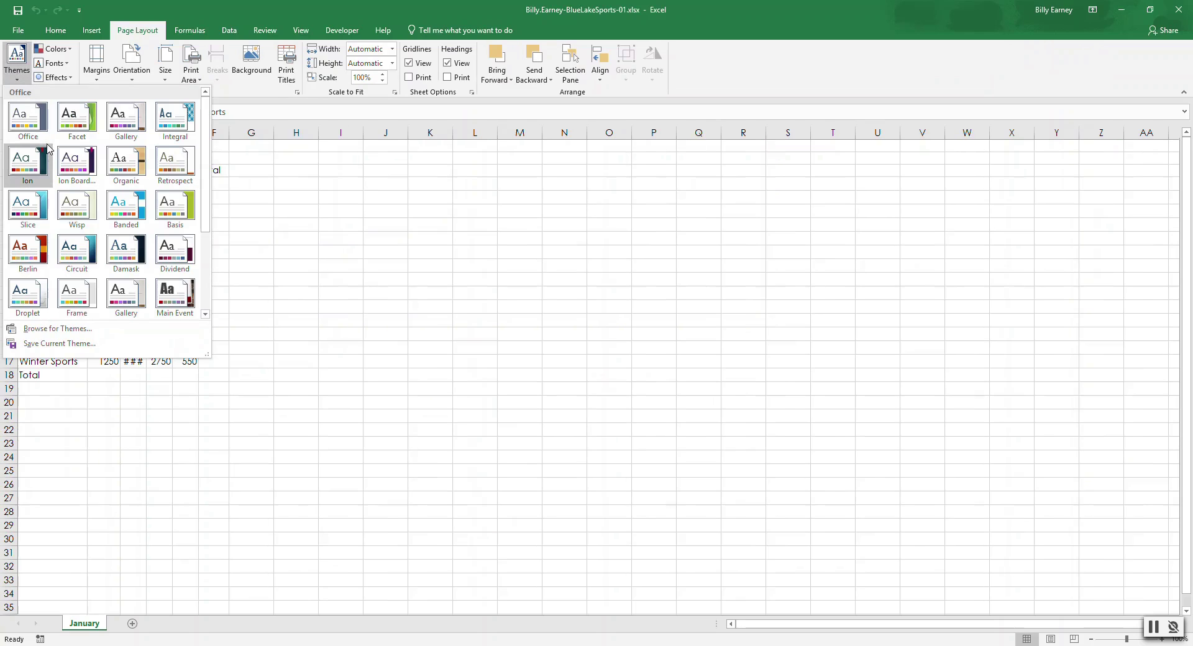
click(25, 215)
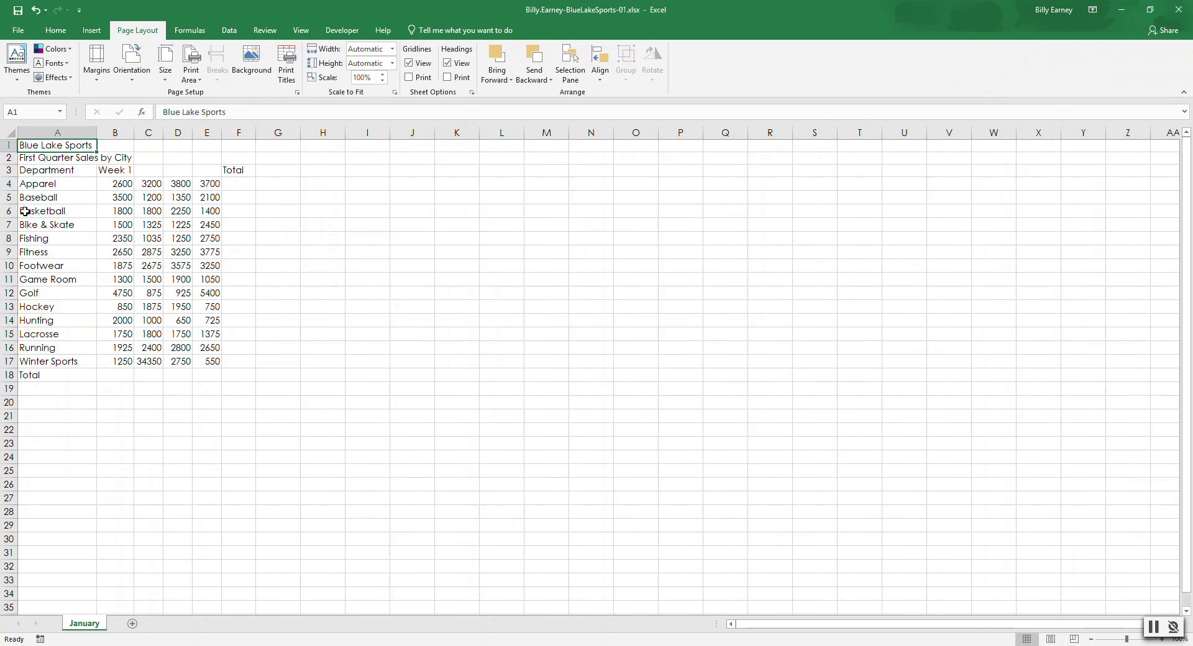
- Retype A2 as 'Monthly Sales by Department' and enter 1950 for Basketball in D6
click(54, 157)
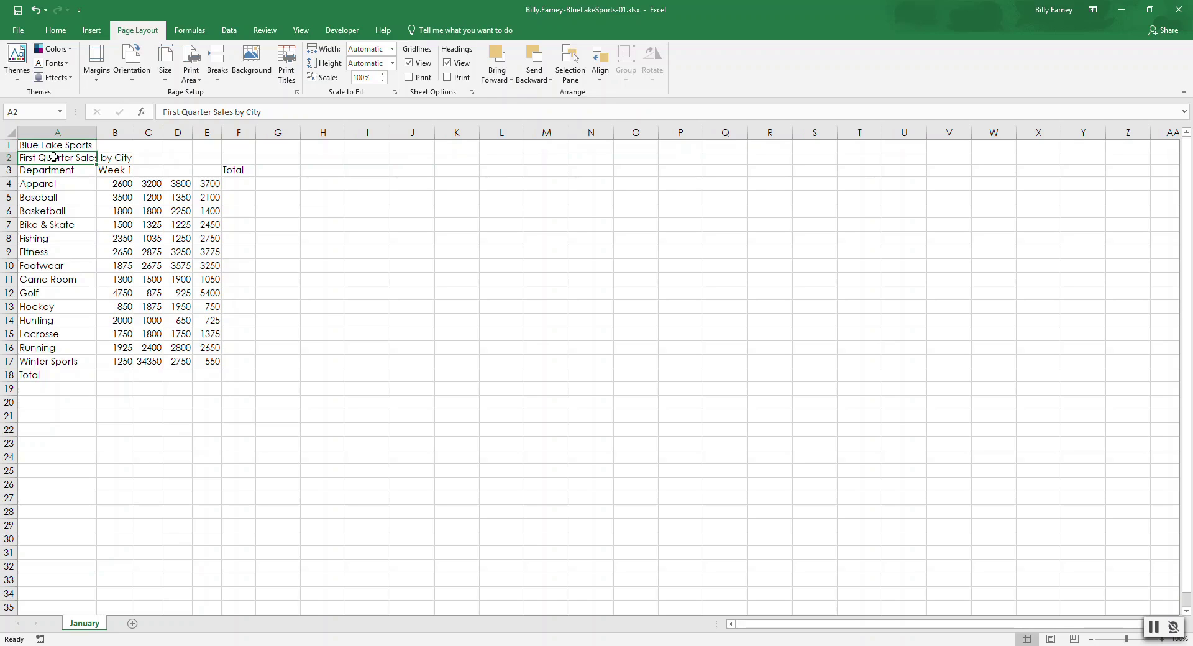
click(271, 112)
key(BackSpace)
key(BackSpace)
key(BackSpace)
key(BackSpace)
key(BackSpace)
key(BackSpace)
key(BackSpace)
key(BackSpace)
key(BackSpace)
key(BackSpace)
key(BackSpace)
key(BackSpace)
key(BackSpace)
key(BackSpace)
key(BackSpace)
key(BackSpace)
key(BackSpace)
key(BackSpace)
key(BackSpace)
key(BackSpace)
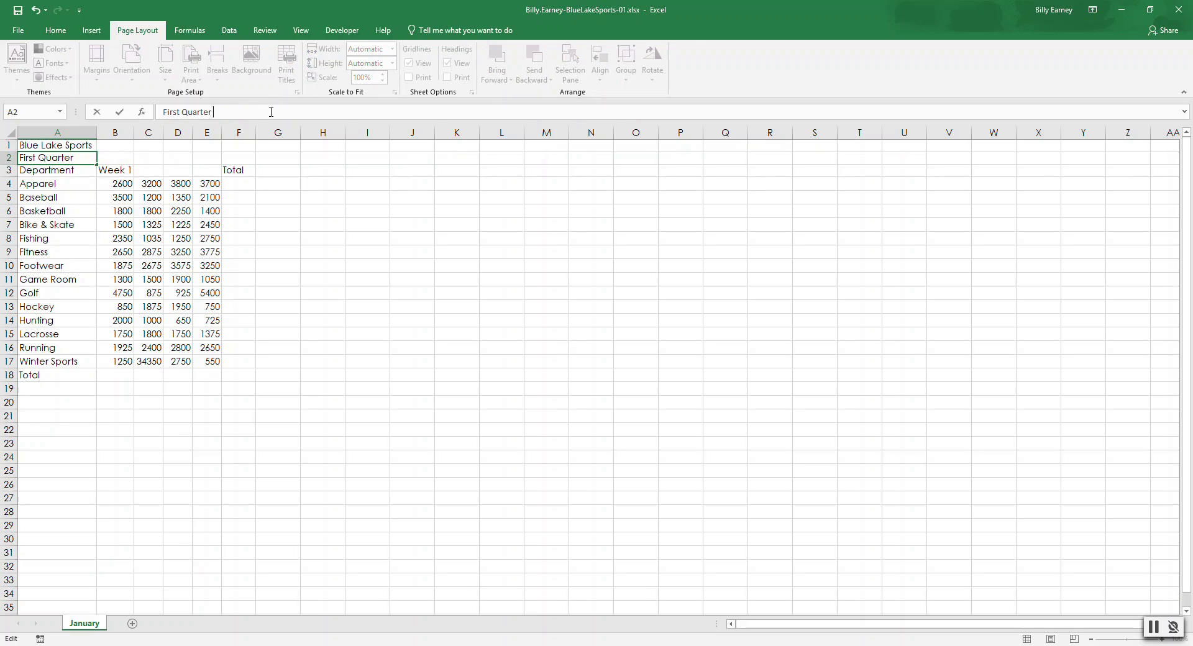
text(Monthe)
key(BackSpace)
text(ly Sales b)
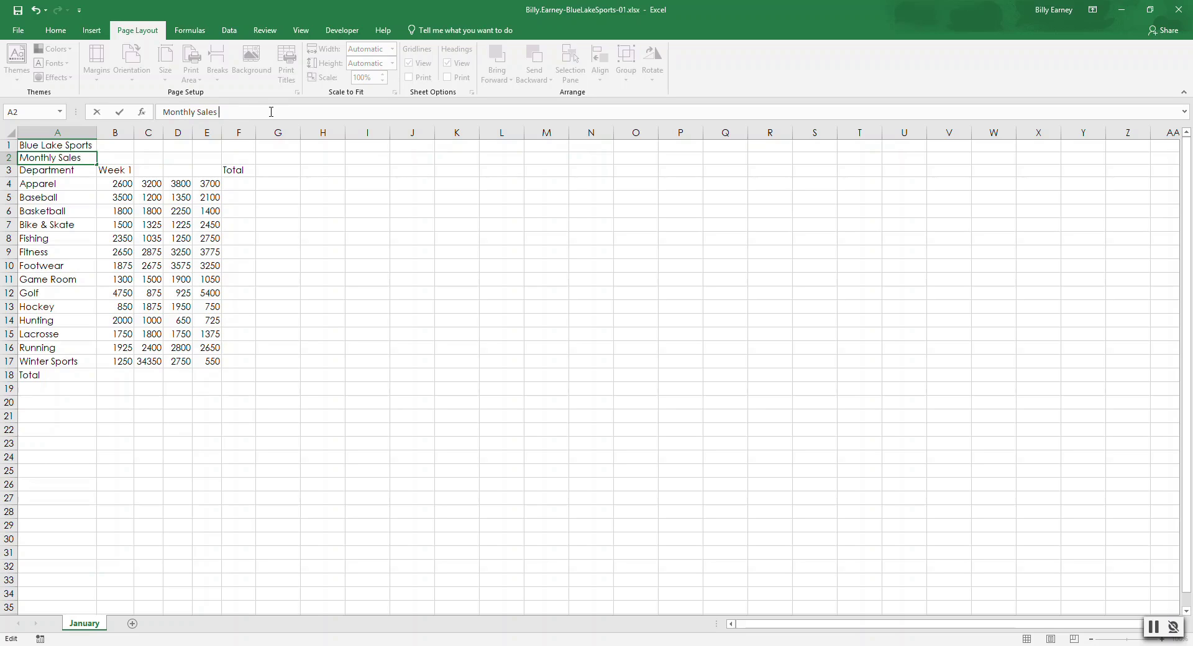
key(BackSpace)
text(by Deparmt)
key(BackSpace)
key(BackSpace)
text(tment)
click(178, 212)
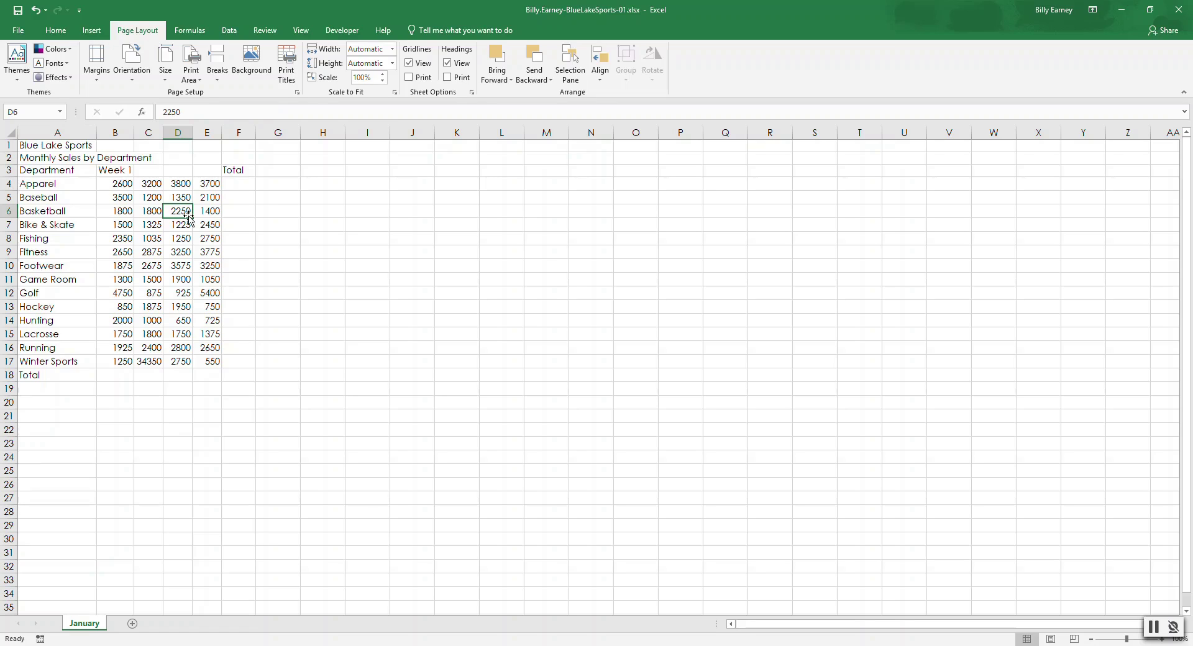
text(1950)
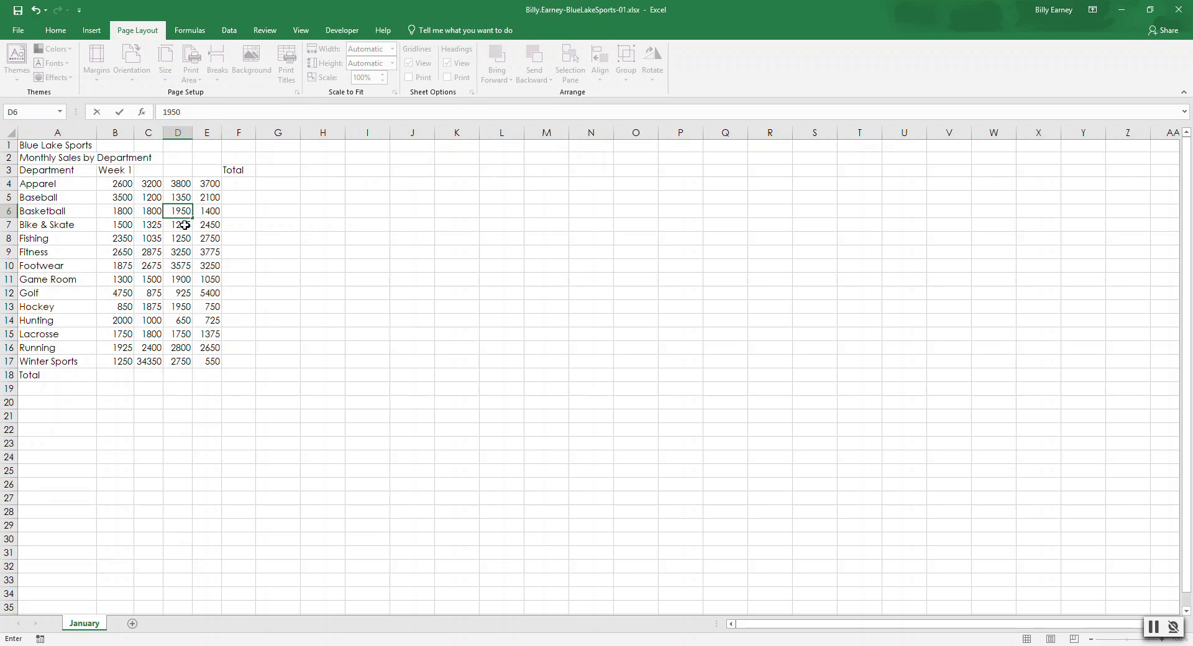
- Set A1:F2 to Center Across Selection horizontal alignment in Format Cells
click(34, 145)
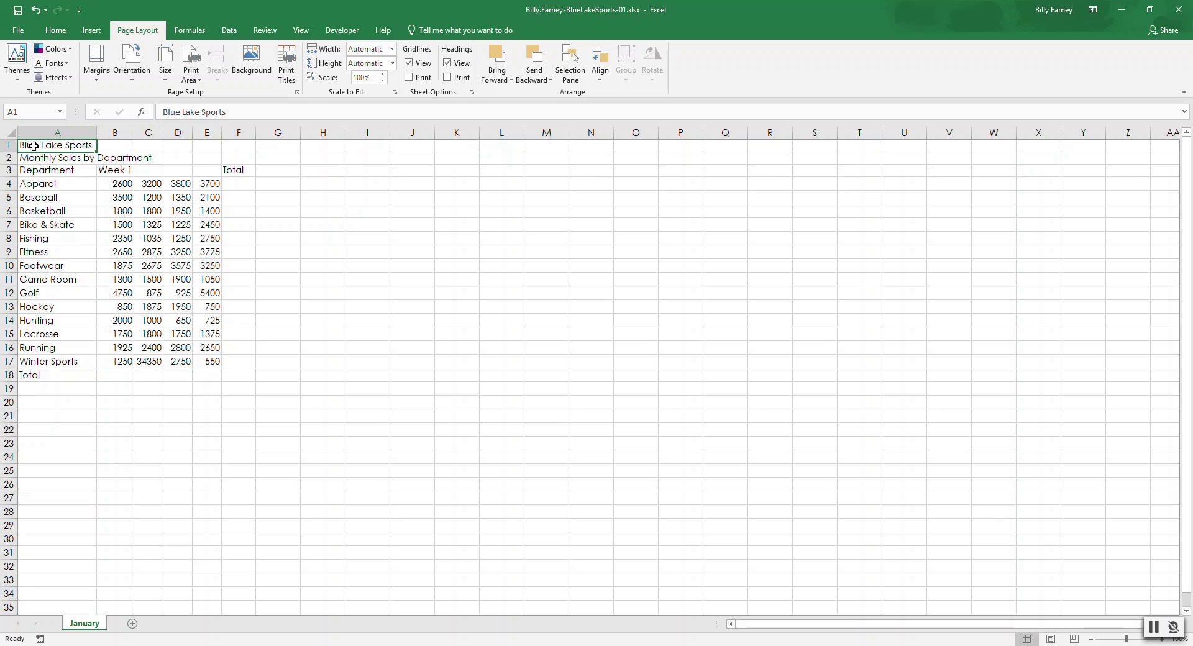
key(shift+Right)
key(shift+Right)
key(shift+Right)
key(shift+Right)
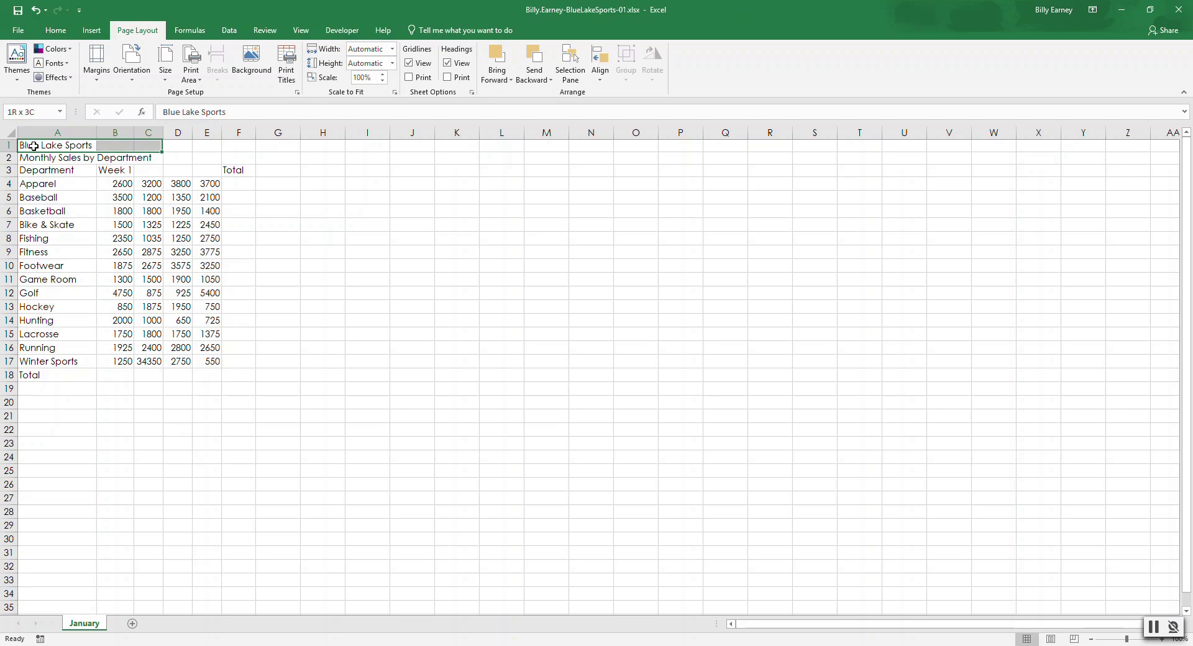
key(shift+Right)
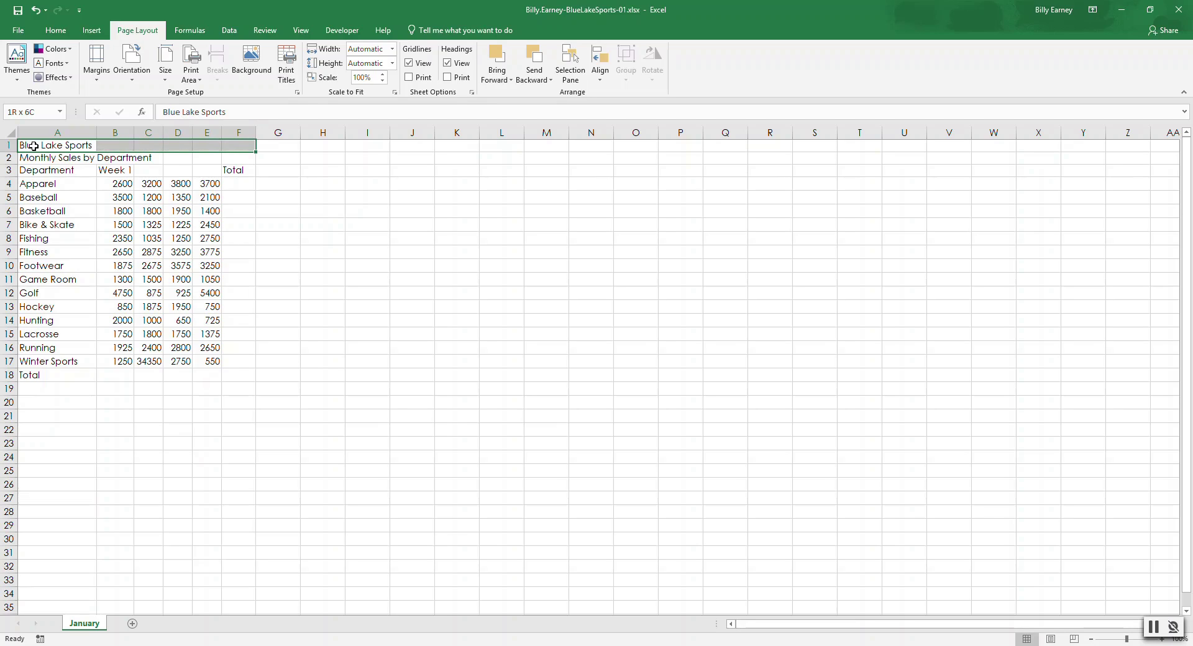
key(shift+Down)
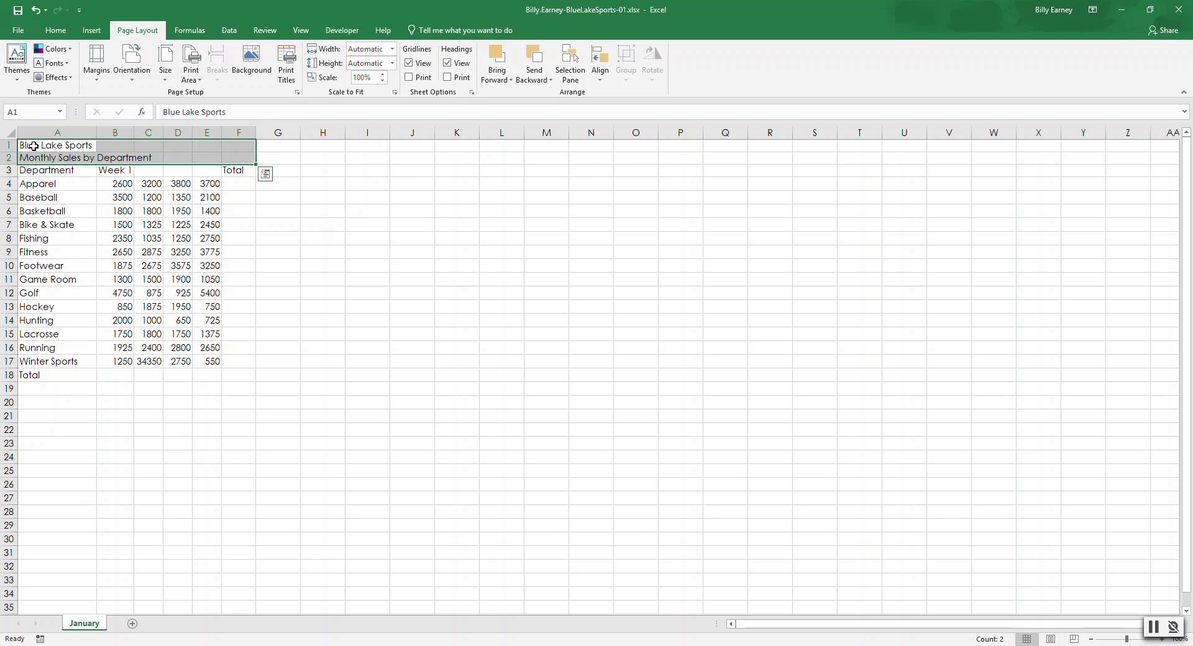
click(55, 32)
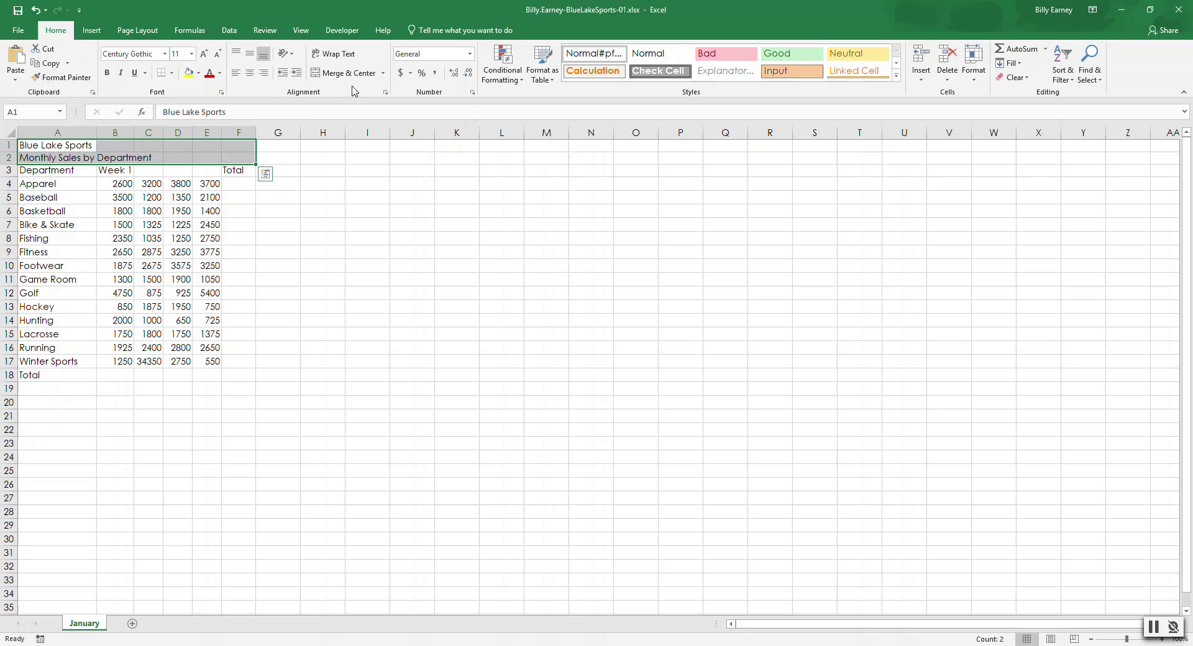
click(385, 93)
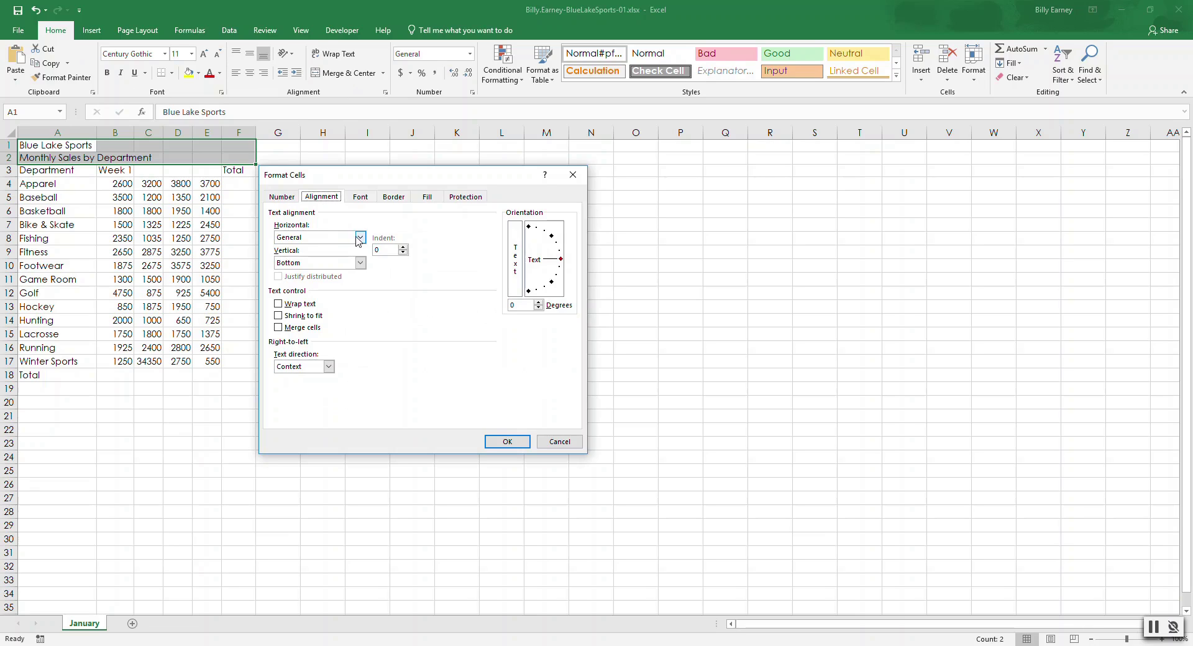
click(361, 238)
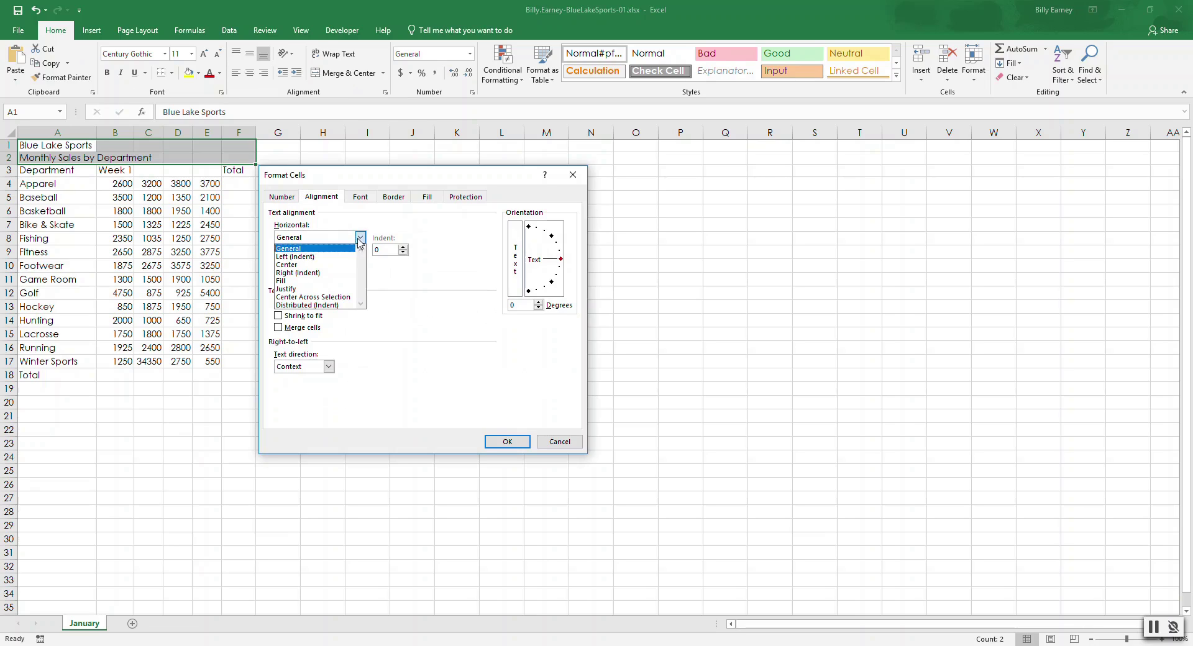
click(343, 298)
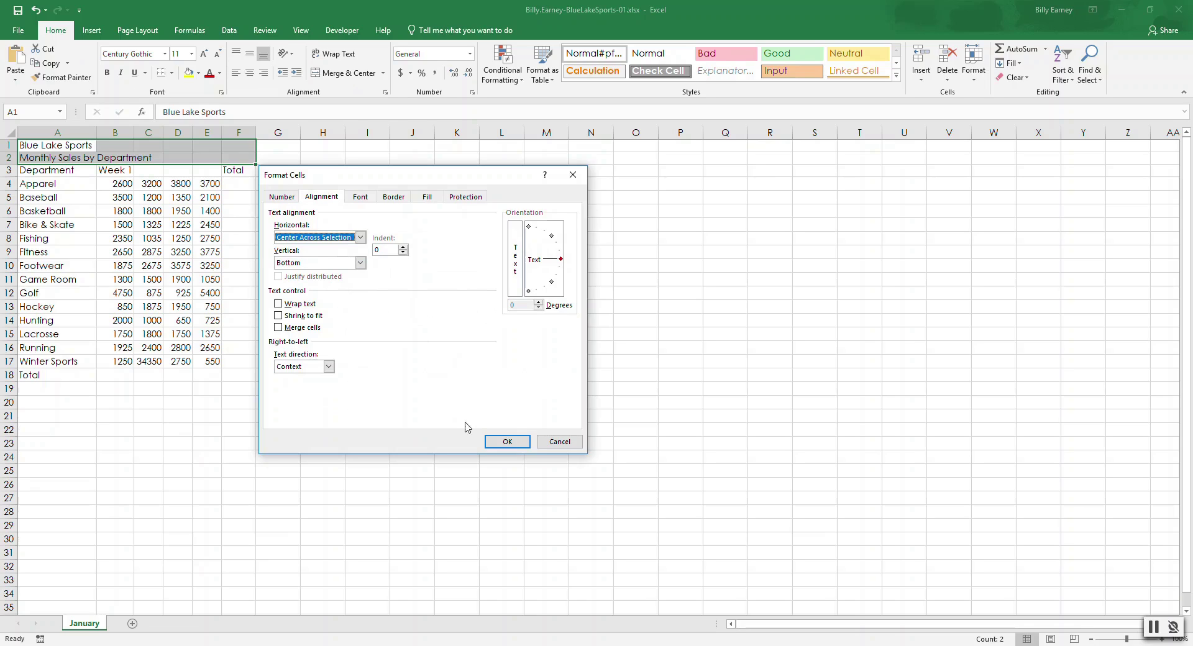
click(520, 445)
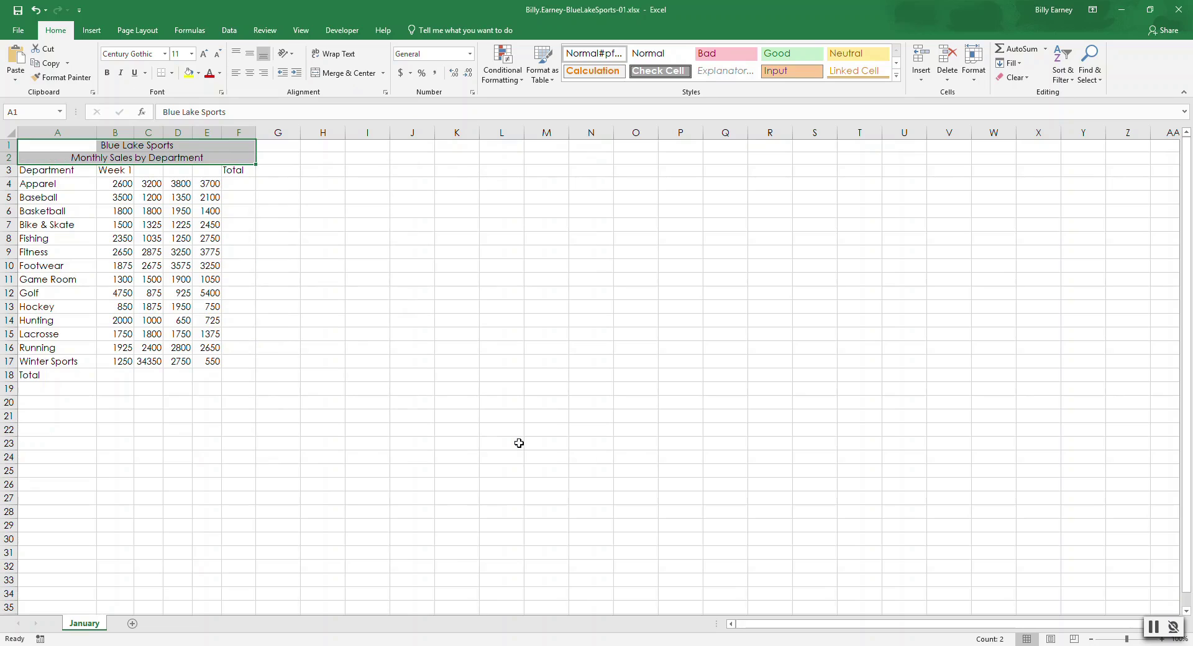
- Delete row 8, the Fishing department, from the sales table
click(5, 238)
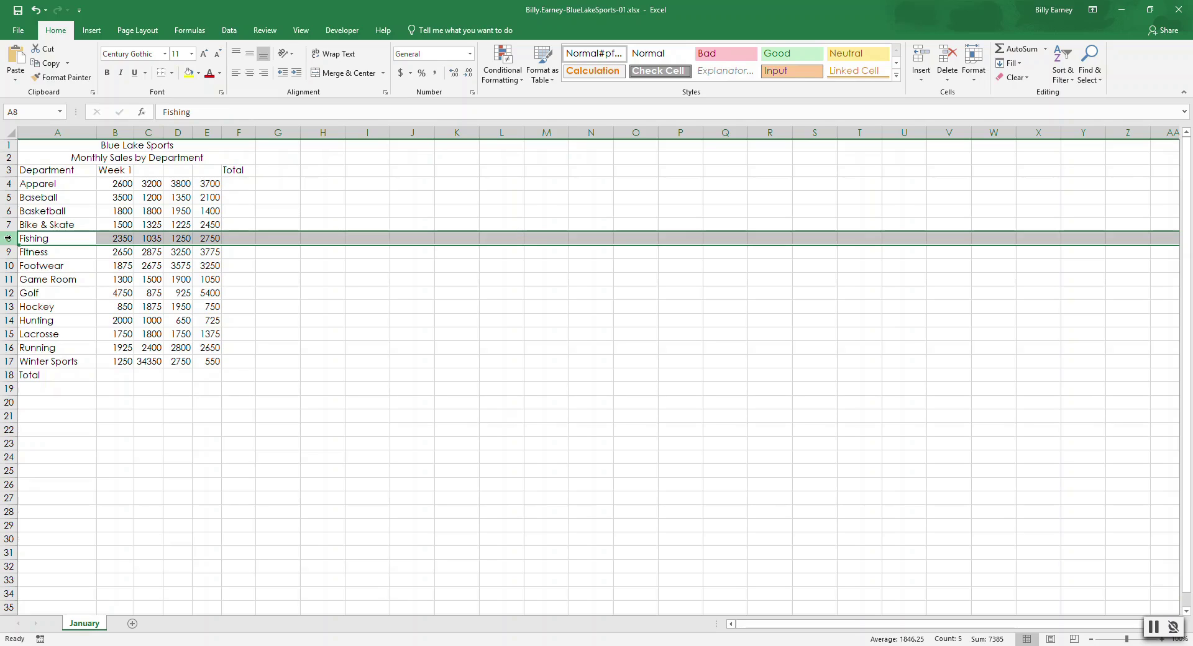
right_click(9, 238)
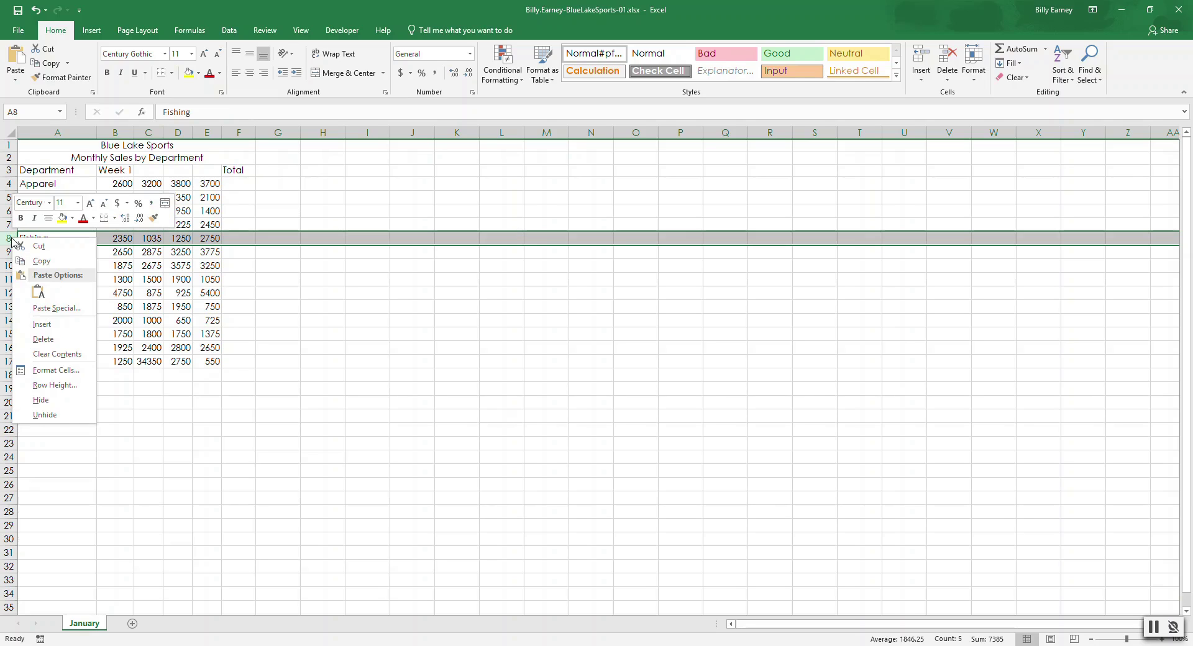
click(43, 339)
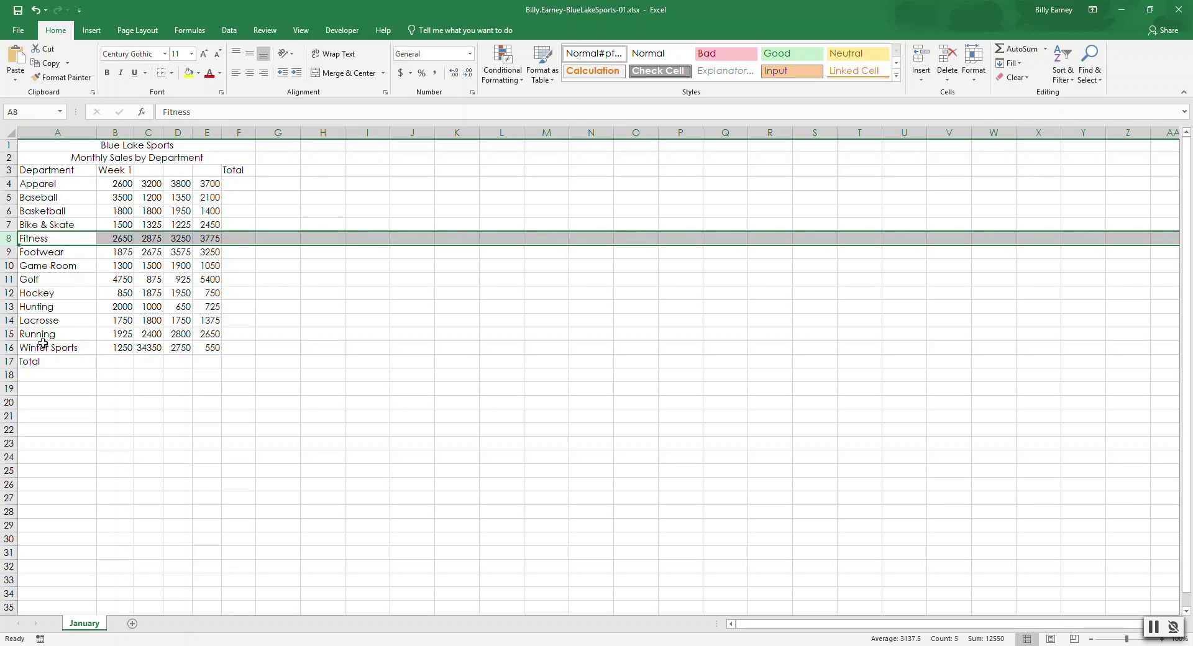
click(125, 170)
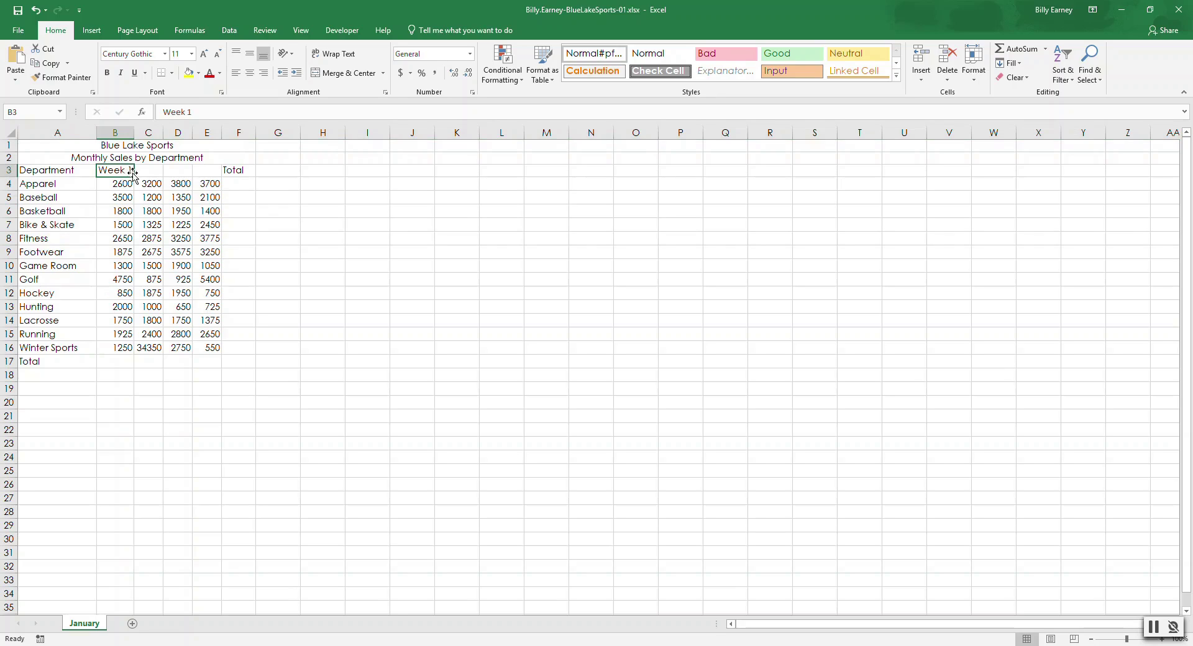
- Fill the Week series from B3 across to E3, adding Week 2 through Week 4
drag(135, 178, 134, 177)
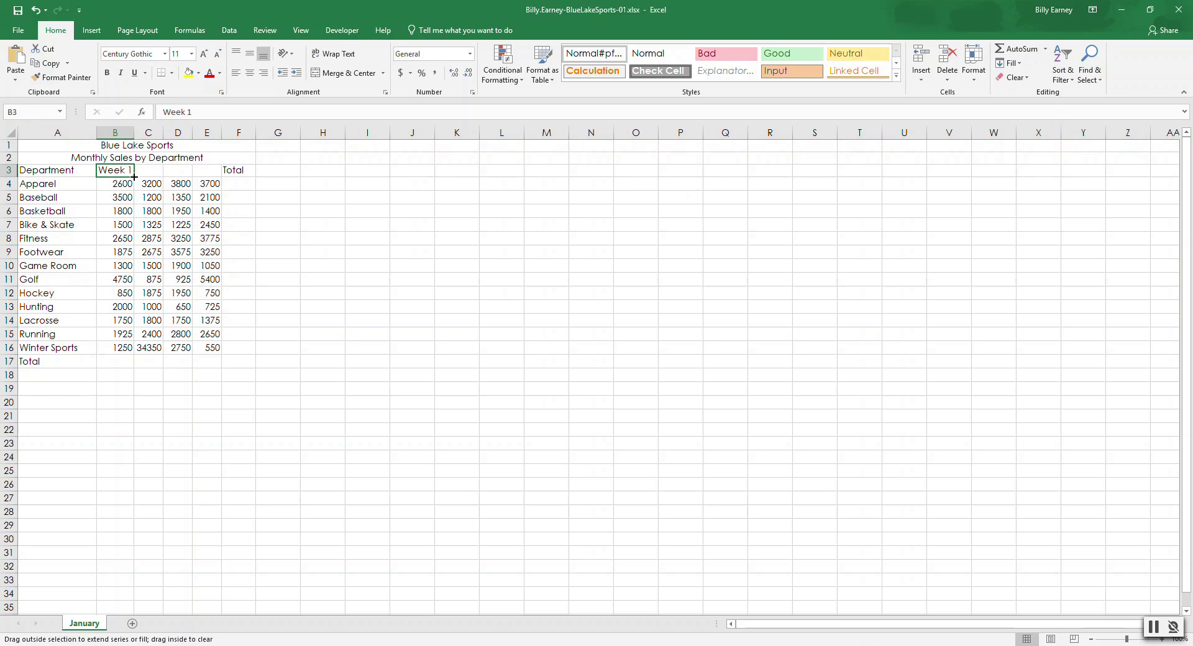
drag(134, 178, 213, 171)
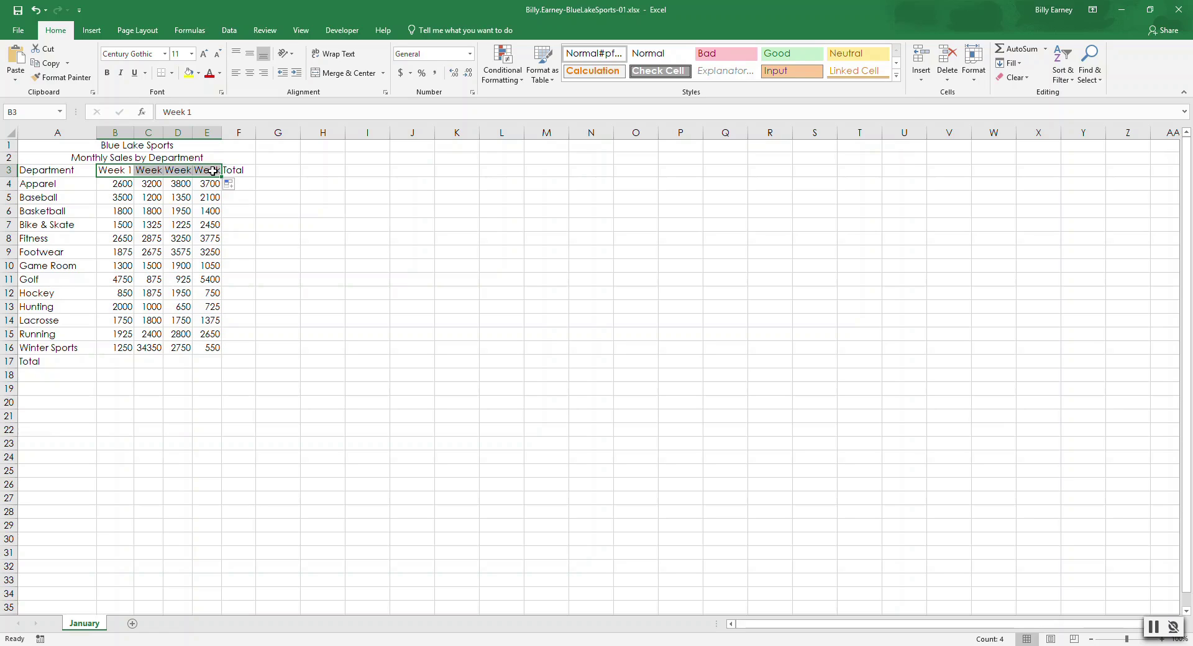
- AutoFit columns C through E so Week 2–Week 4 headings display fully
click(150, 131)
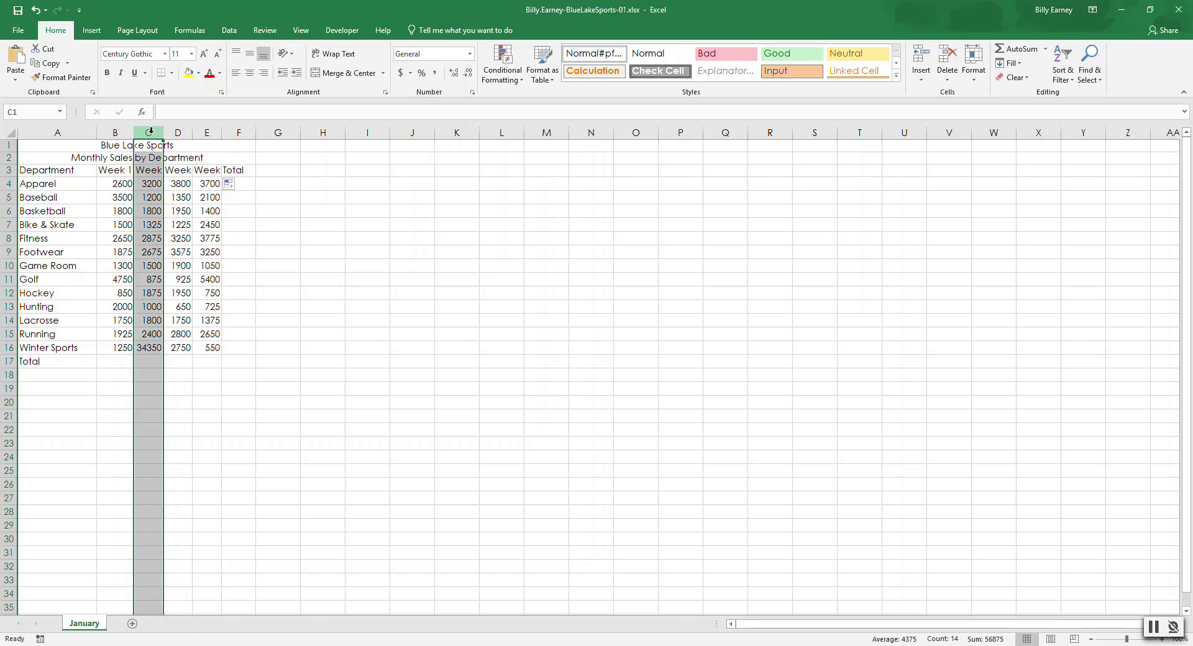
drag(150, 131, 178, 131)
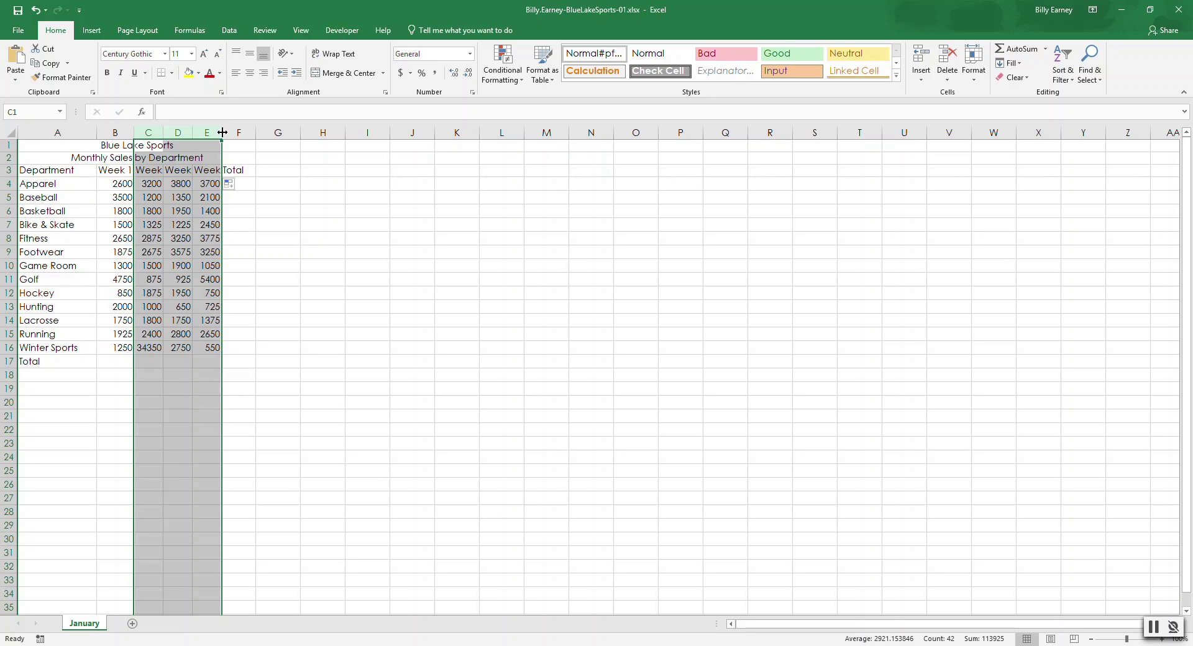
double_click(222, 132)
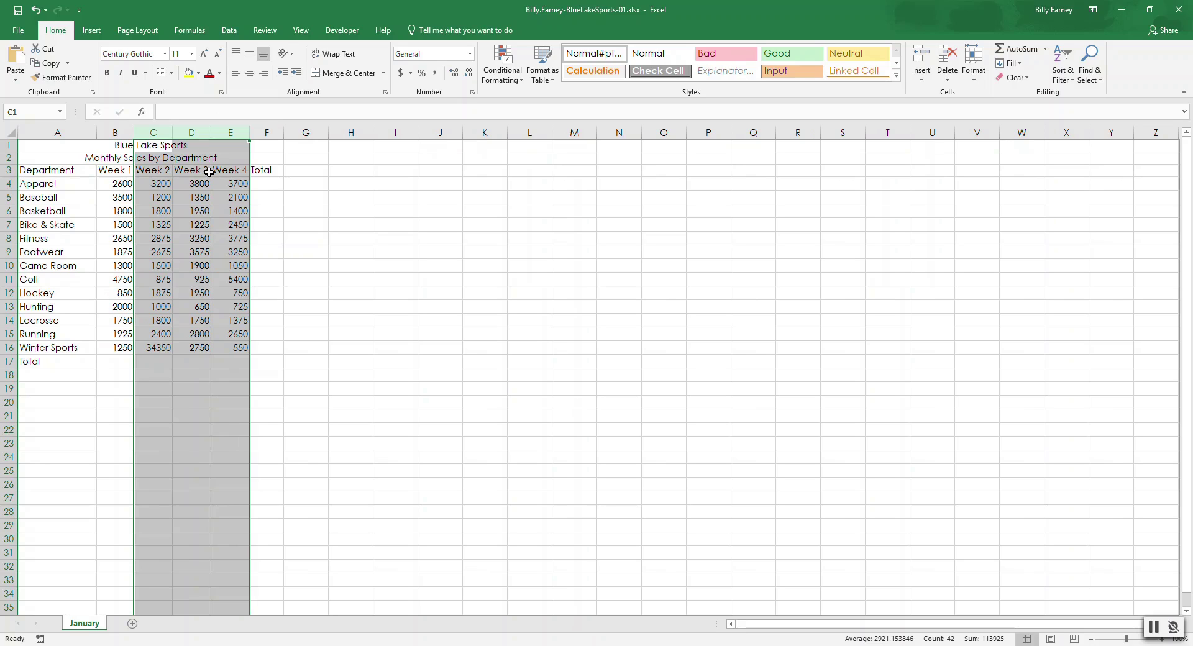
click(264, 182)
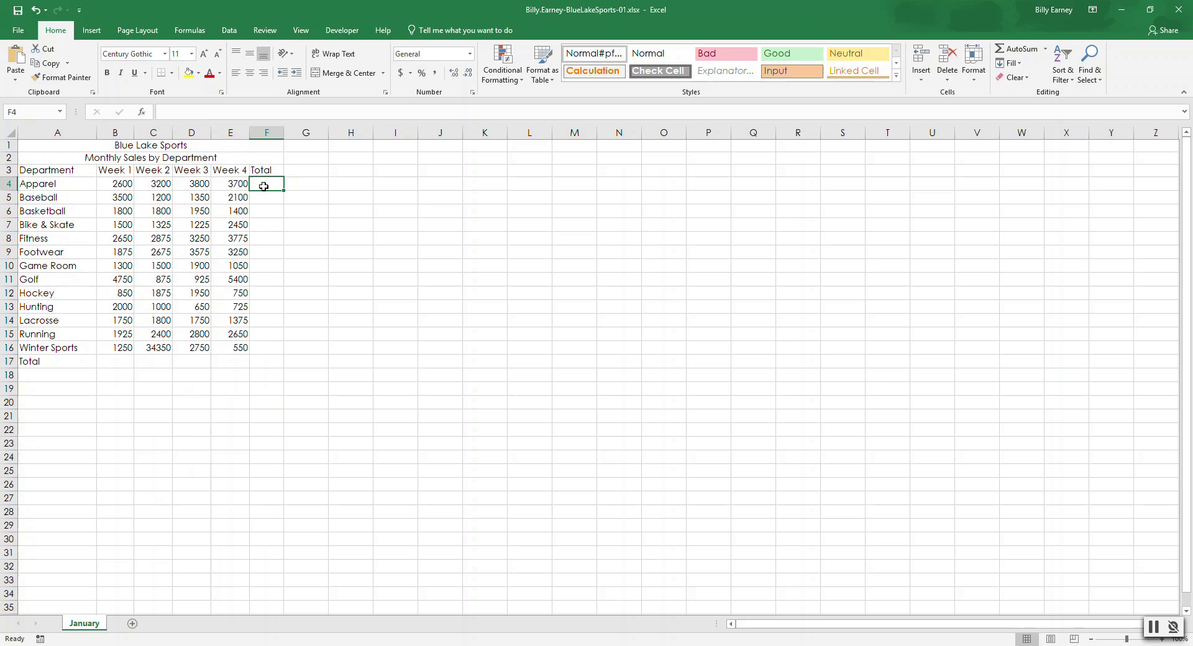
- Enter =B4+C4+D4+E4 in F4, giving Apparel's total of 13300
text(=)
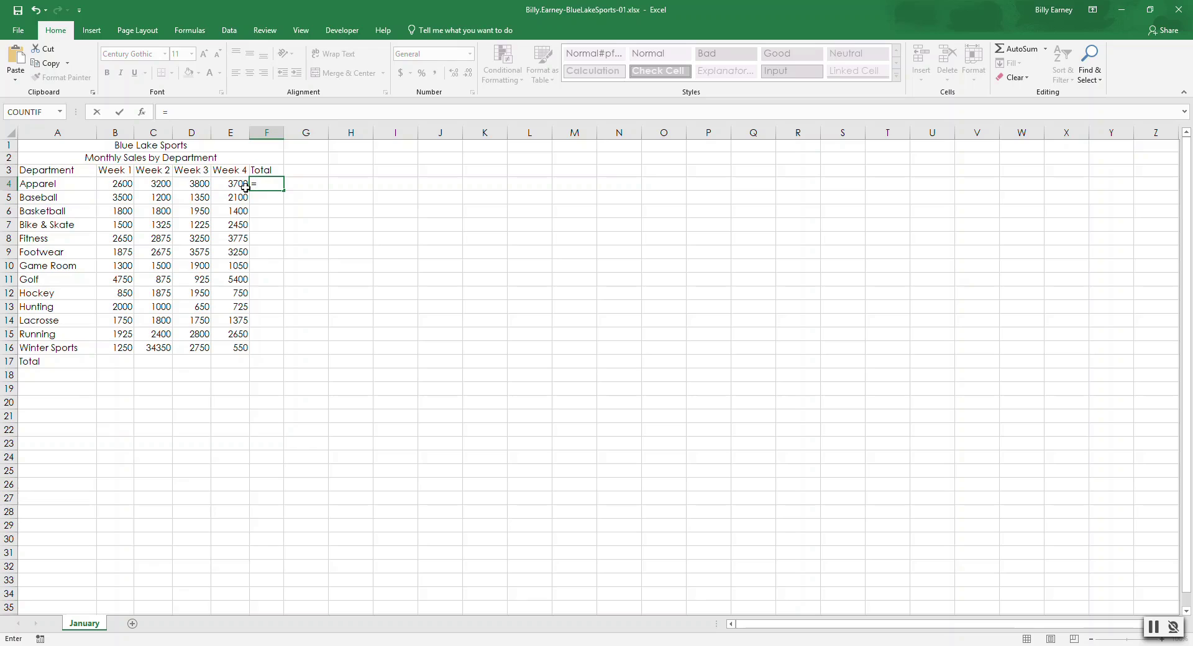
text(B4)
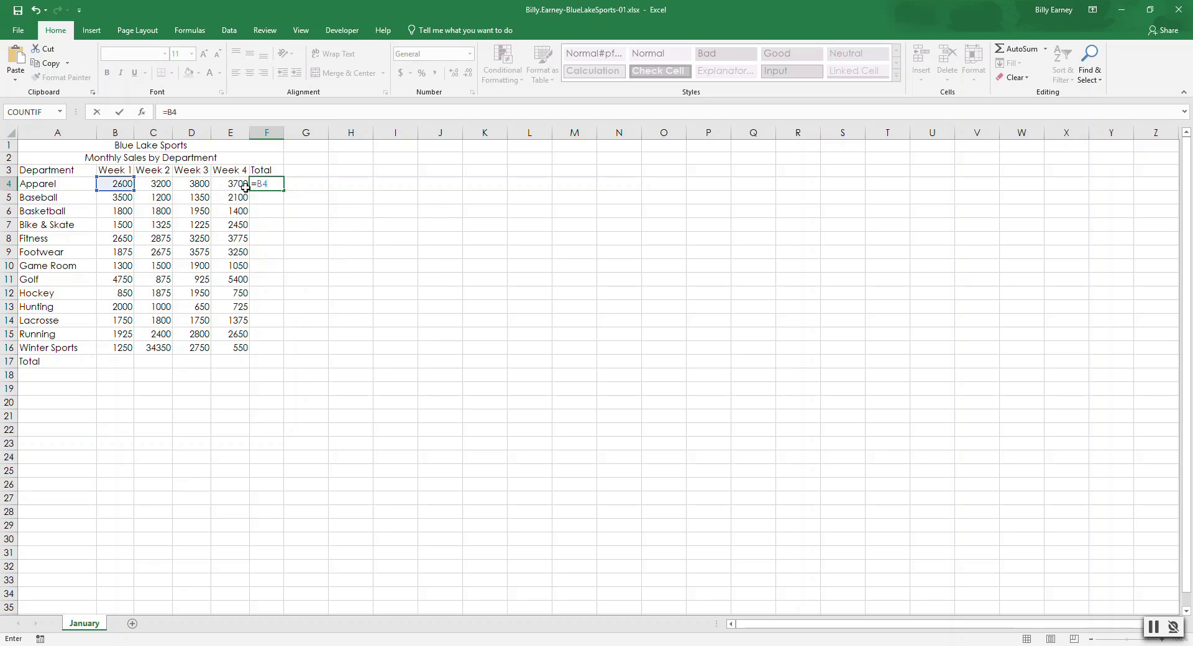
text(+C4)
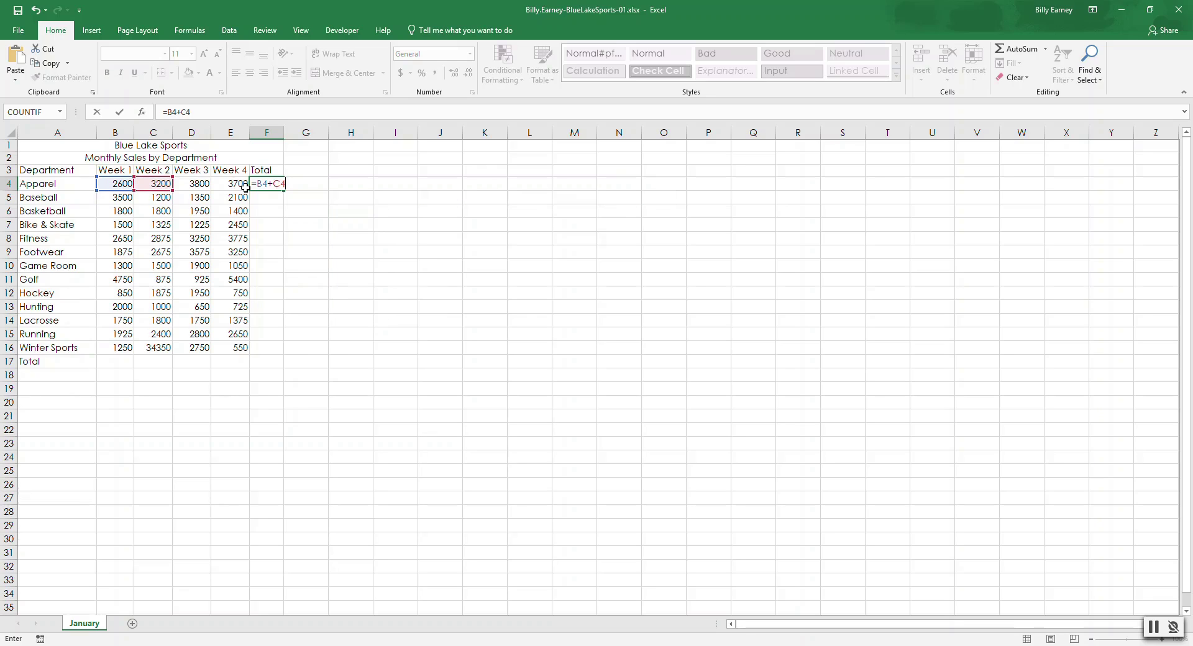
text(+D)
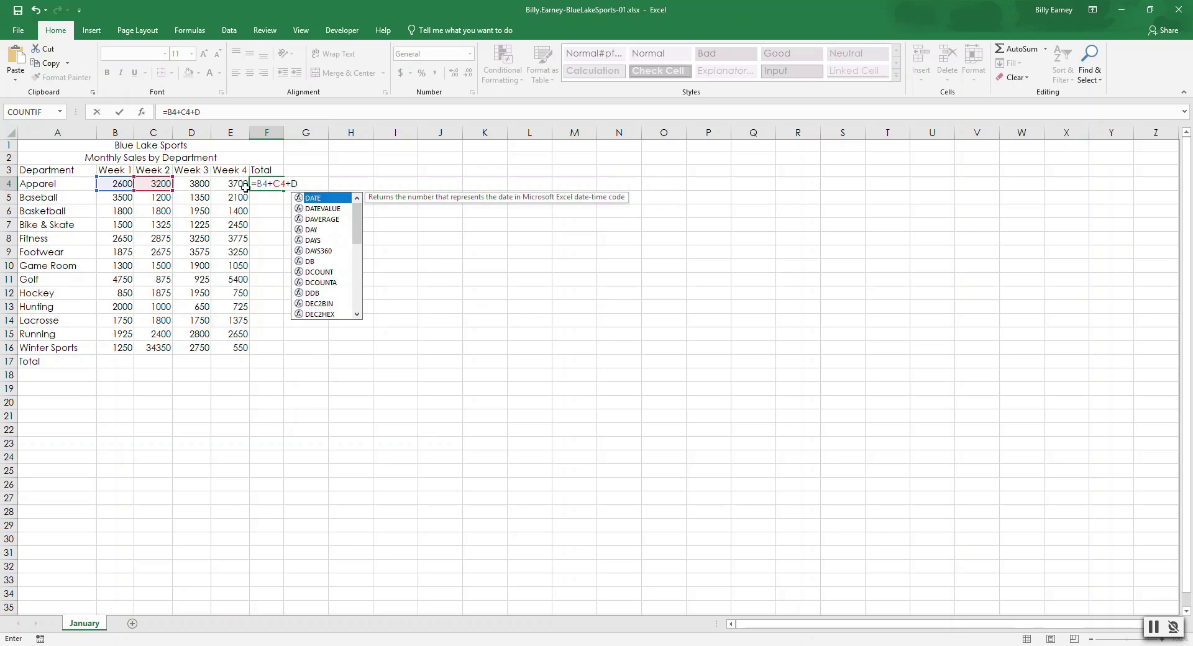
text(4_E)
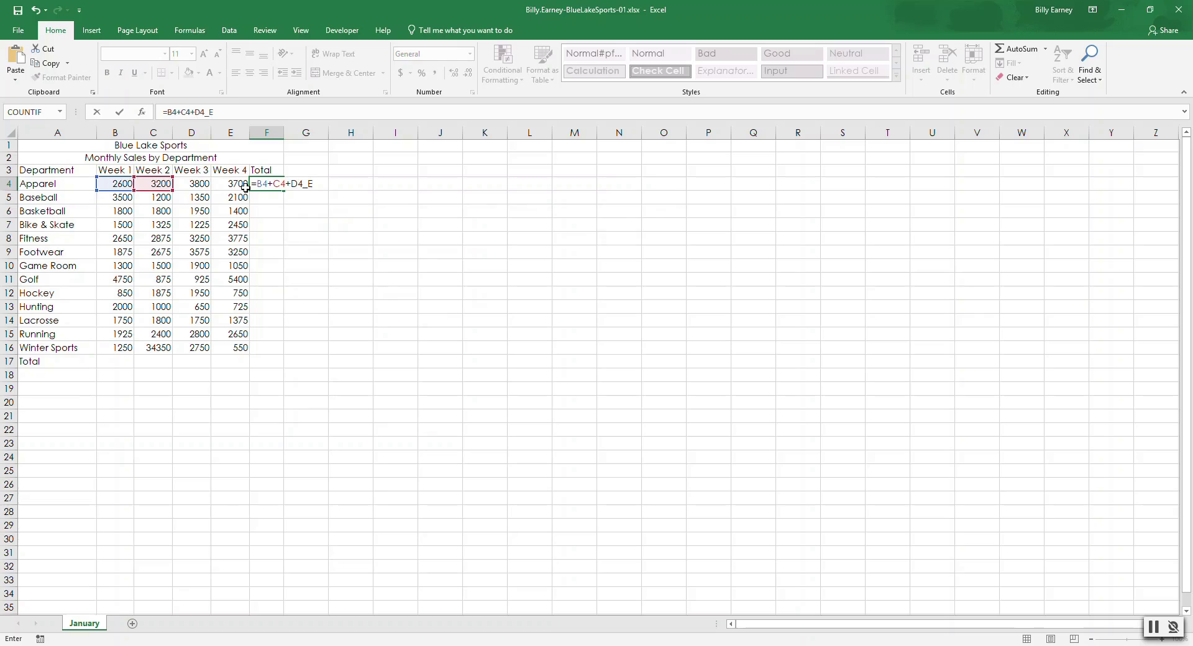
text(4)
key(BackSpace)
key(BackSpace)
key(BackSpace)
text(+E4)
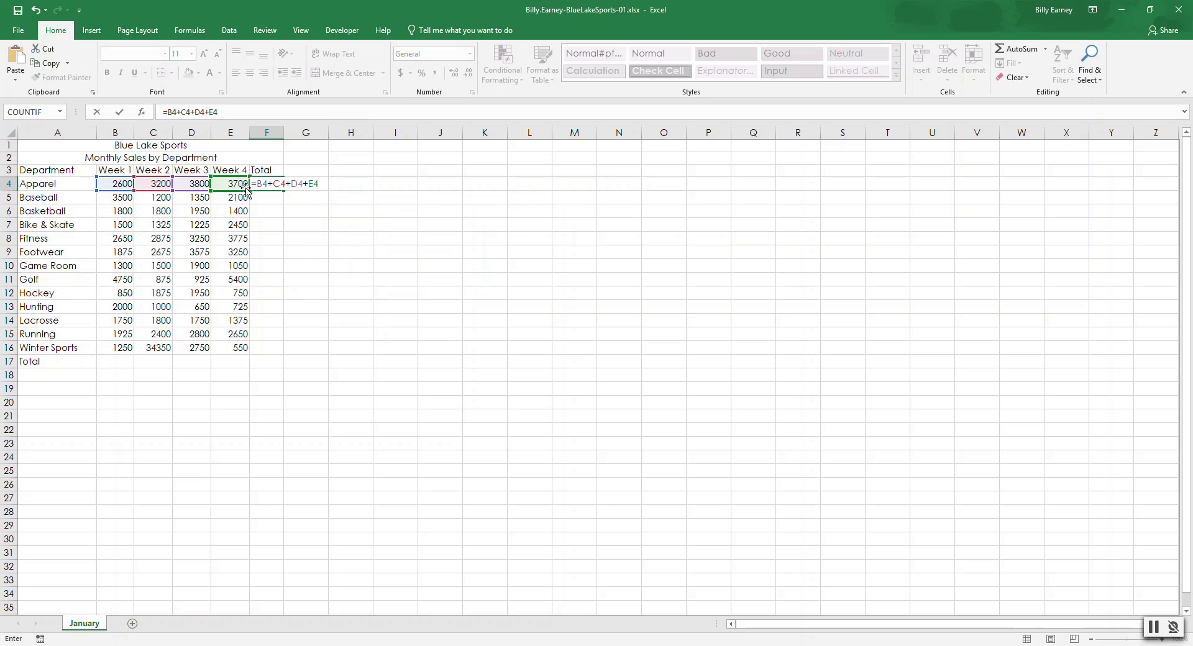
key(Return)
click(269, 188)
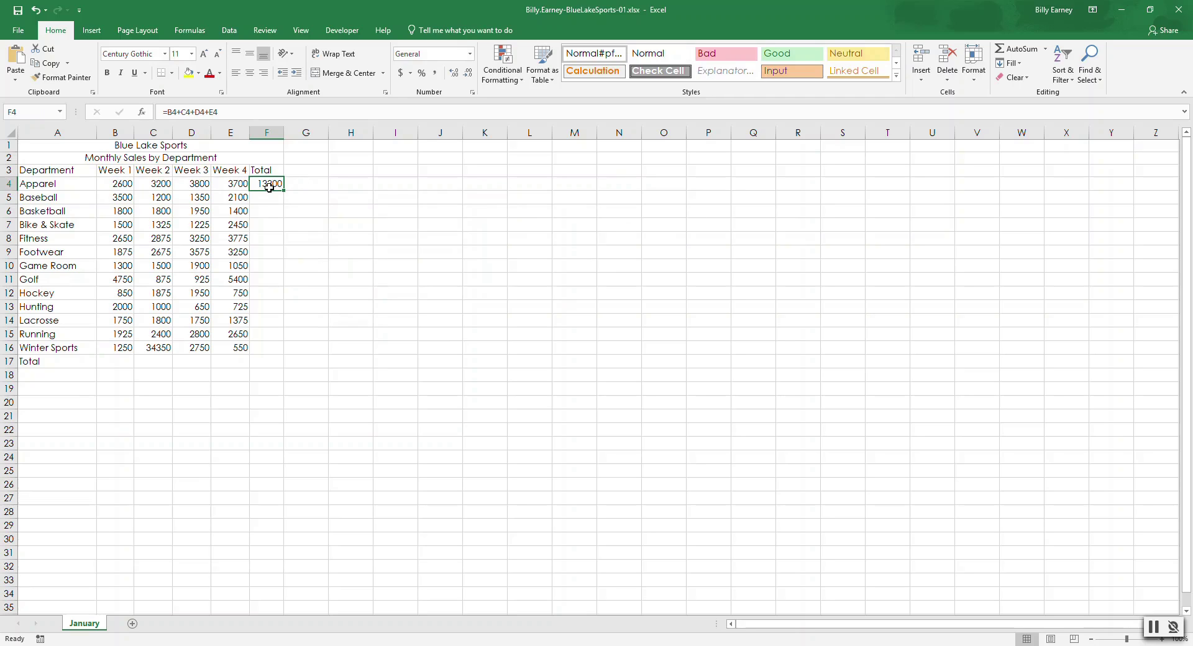
click(1148, 622)
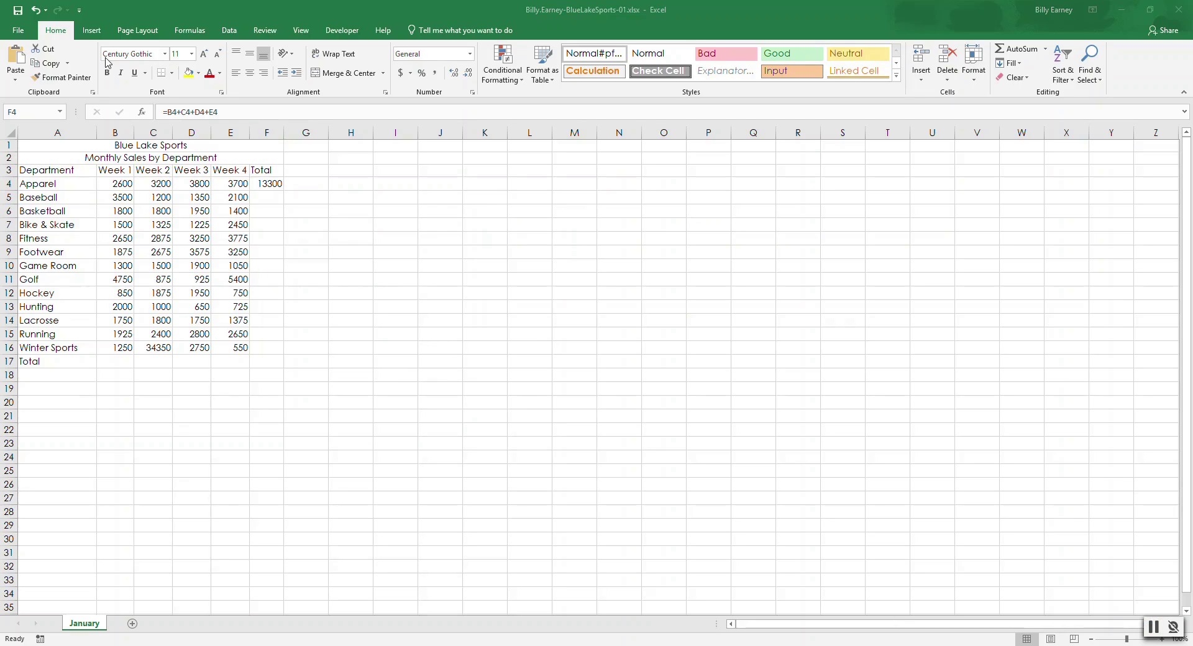
- Start a SUM formula in F5 from the Formulas tab's AutoSum menu
click(141, 32)
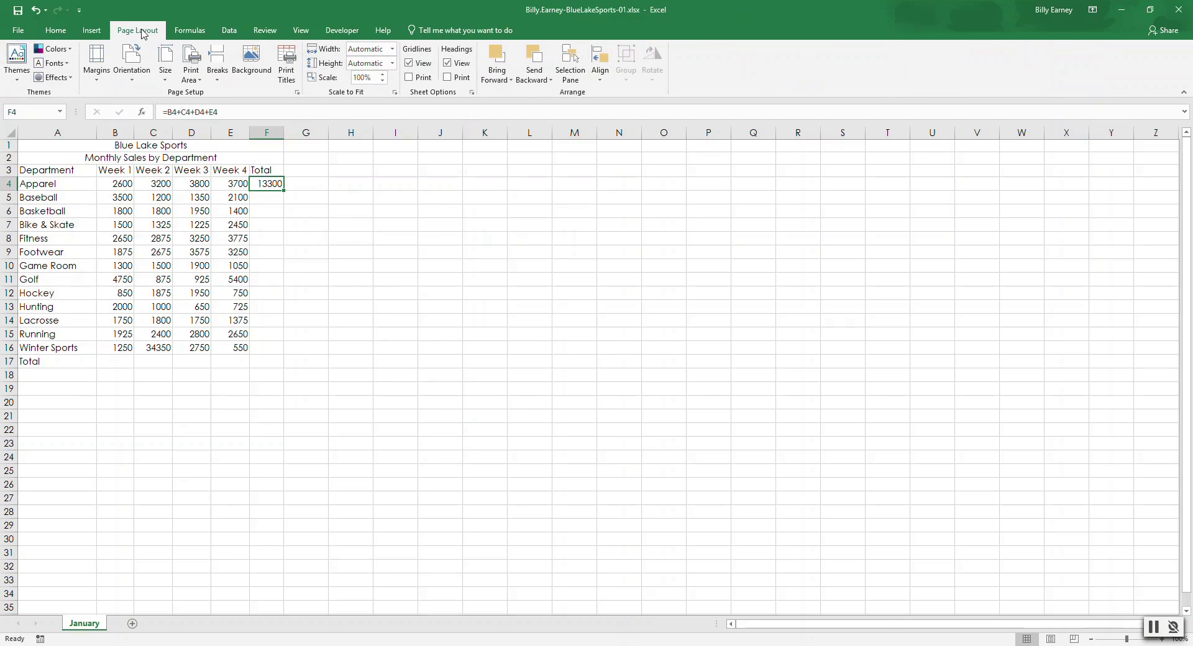
click(188, 31)
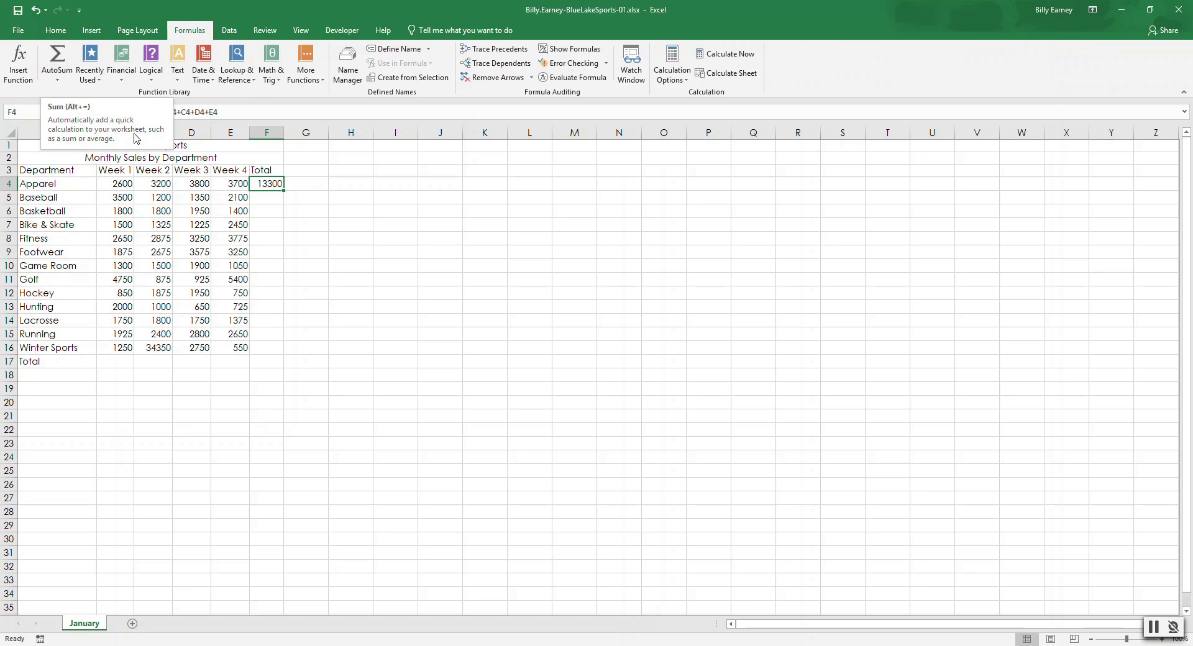
click(273, 199)
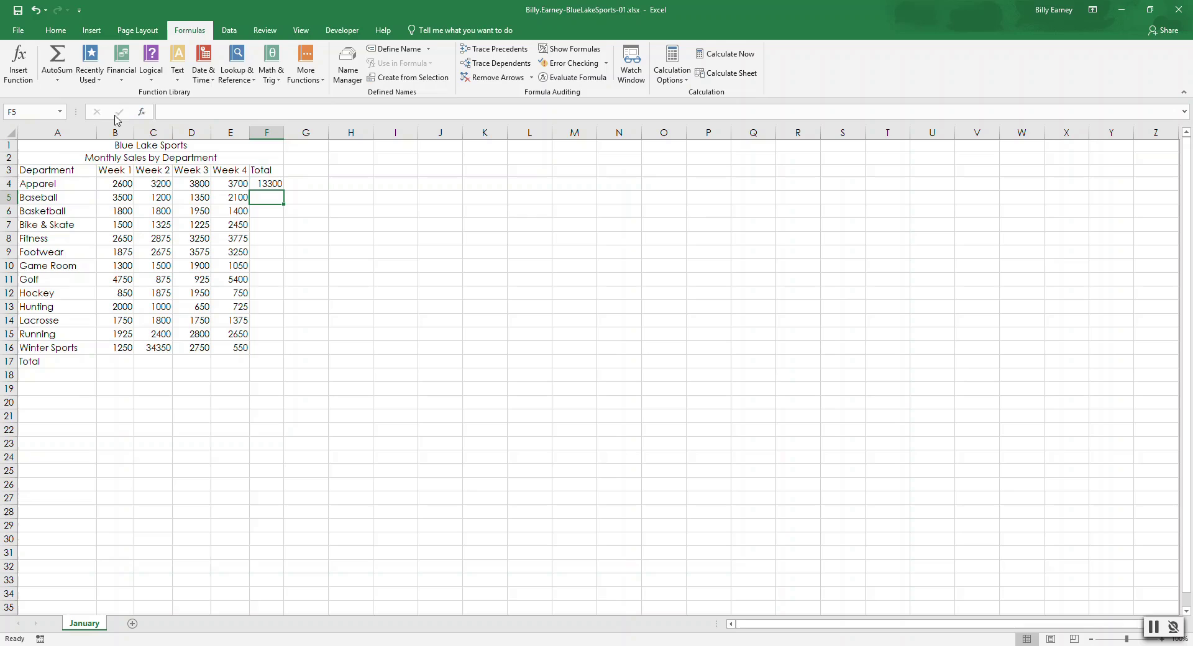
click(59, 78)
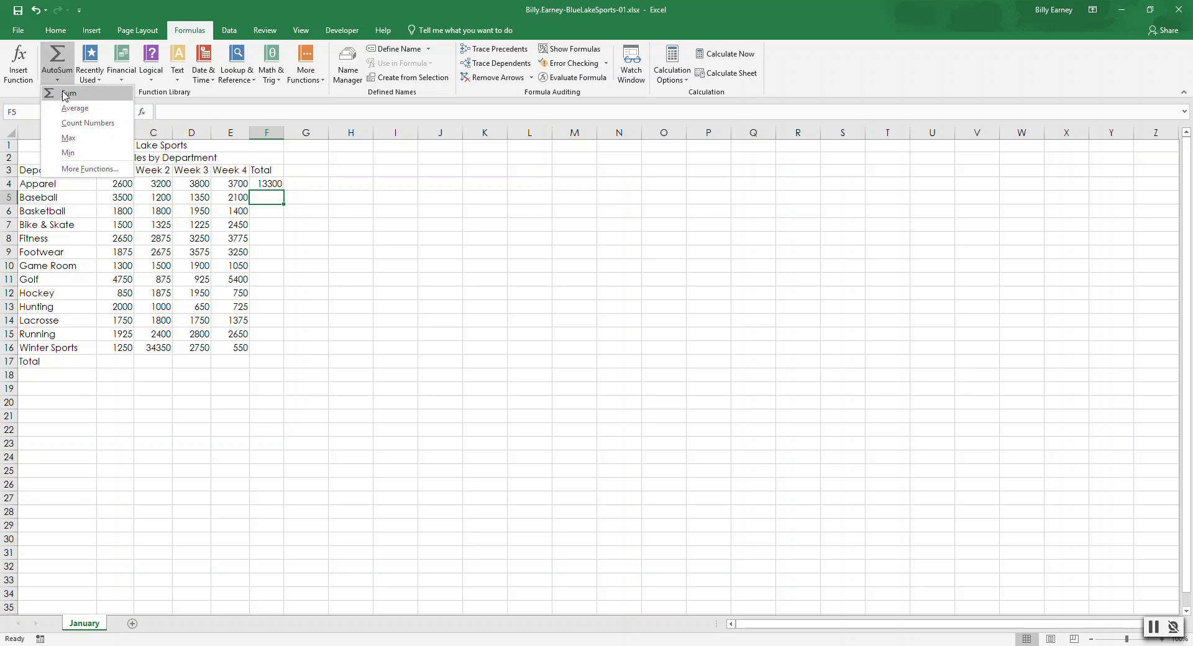
click(67, 94)
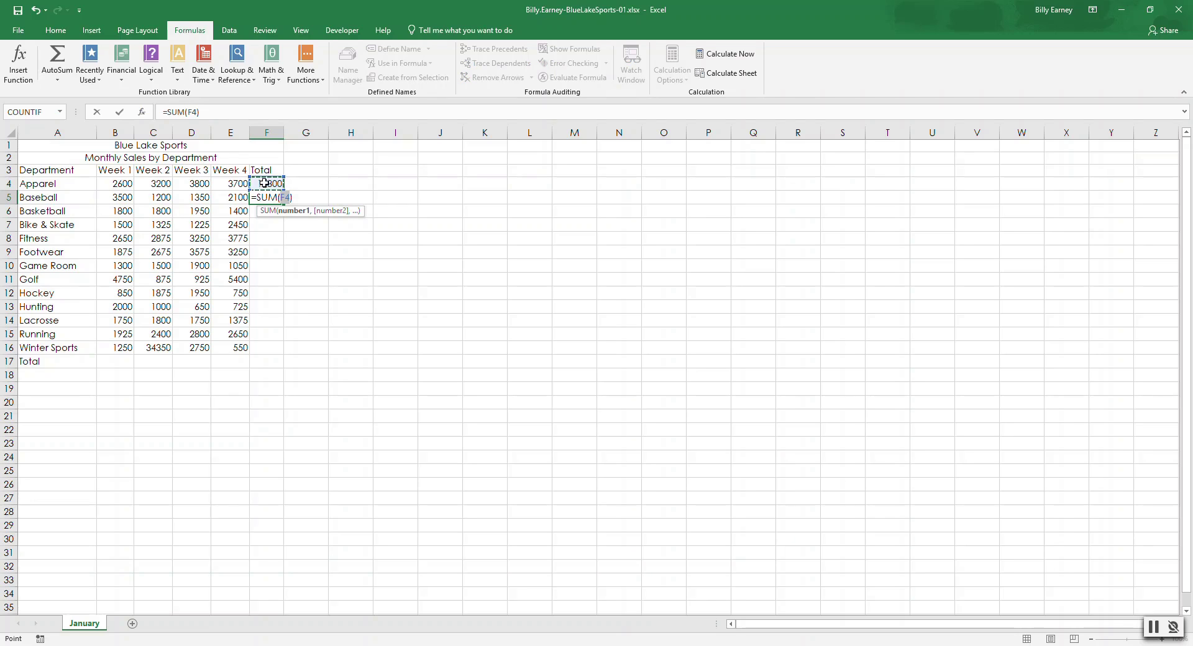
- Sum B5, C5, D5 and E5 as =SUM(B5,C5,D5,E5), giving Baseball's 8150
click(121, 197)
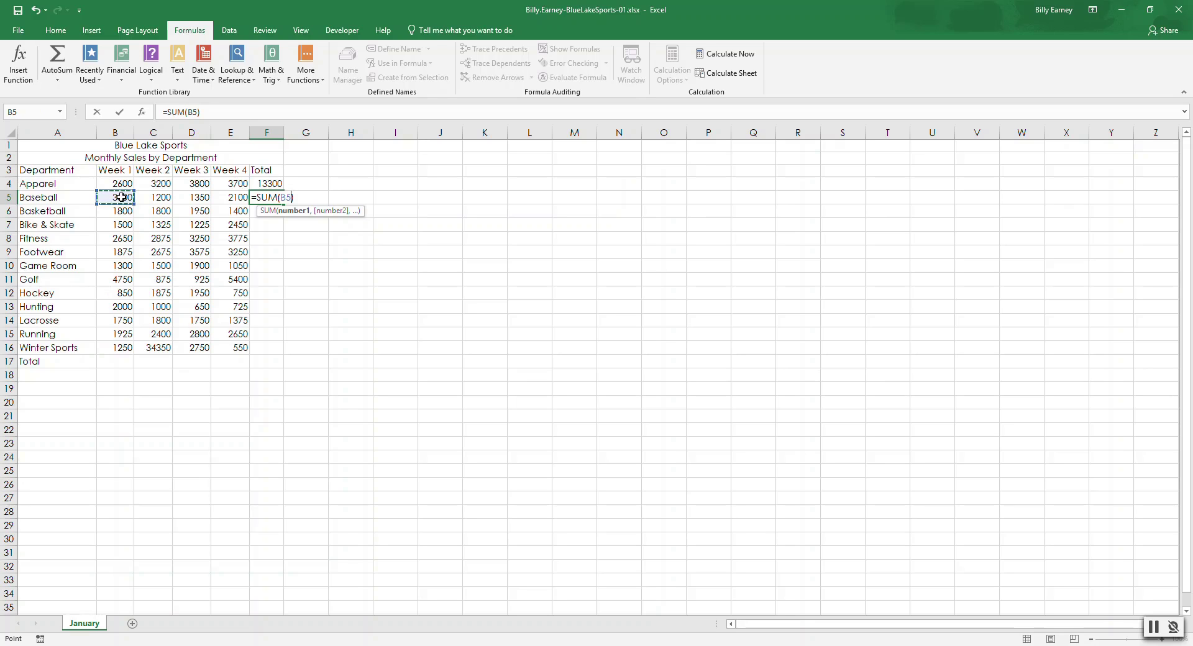
text(,)
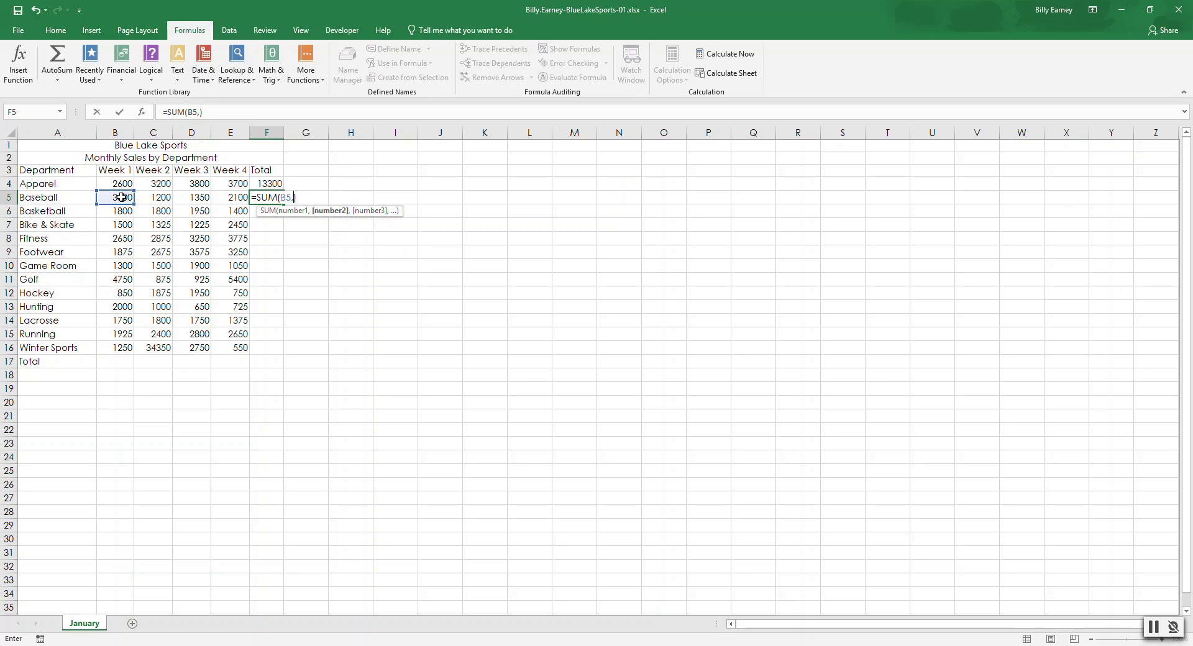
click(160, 199)
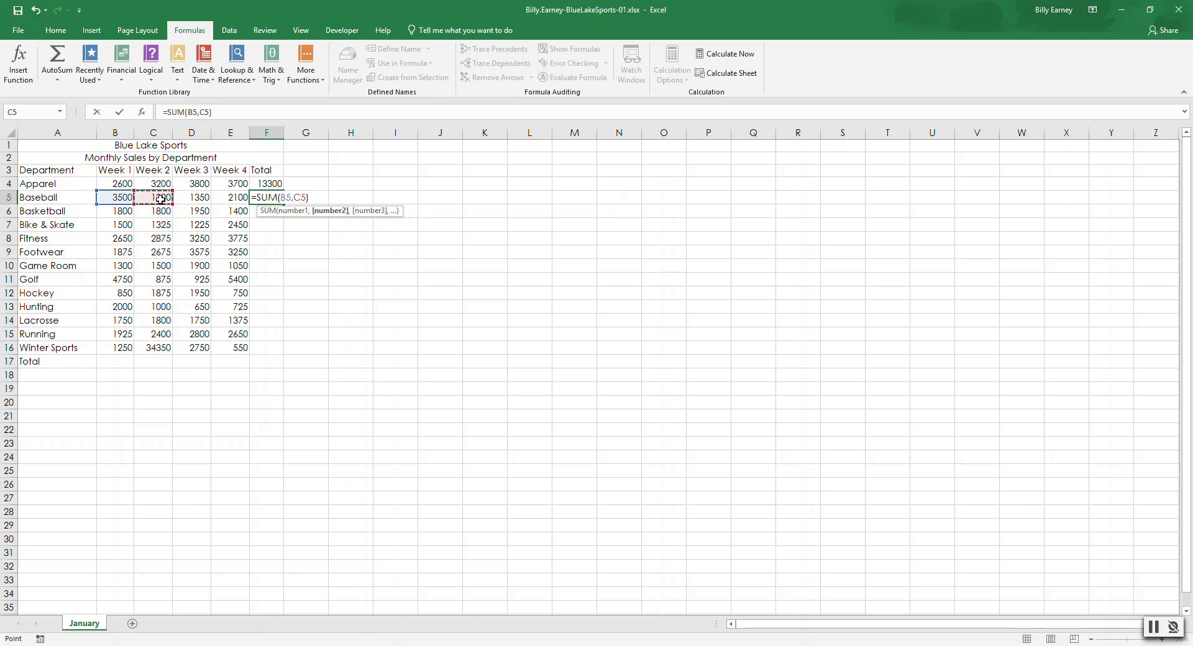
text(,)
click(198, 198)
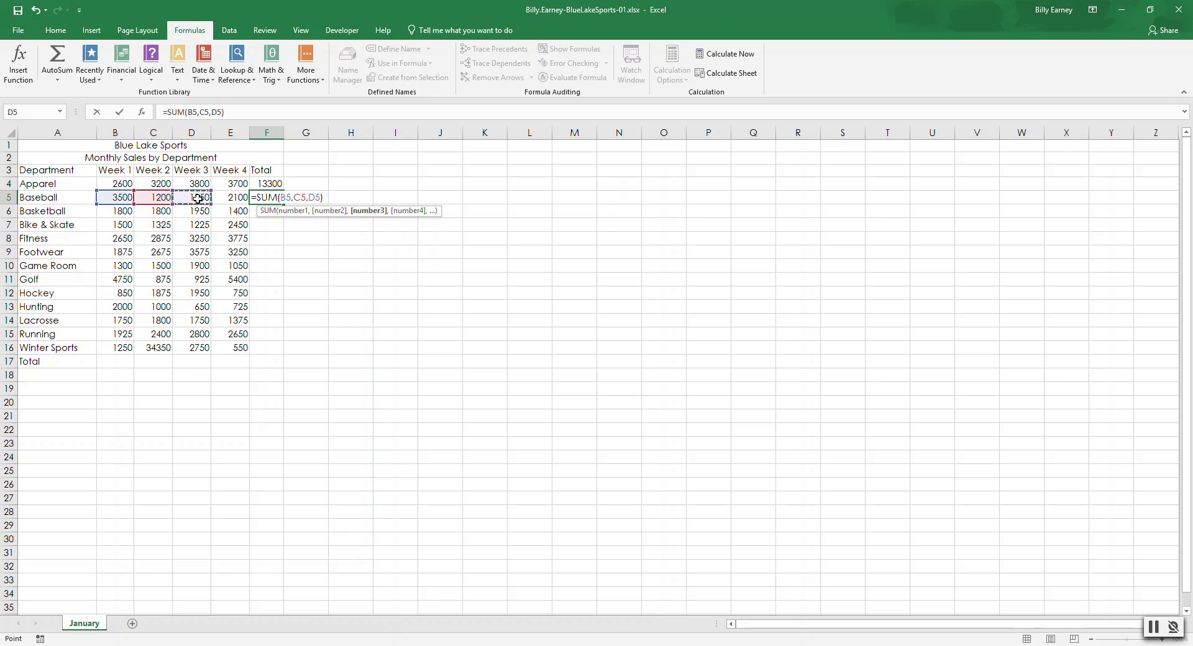
text(,)
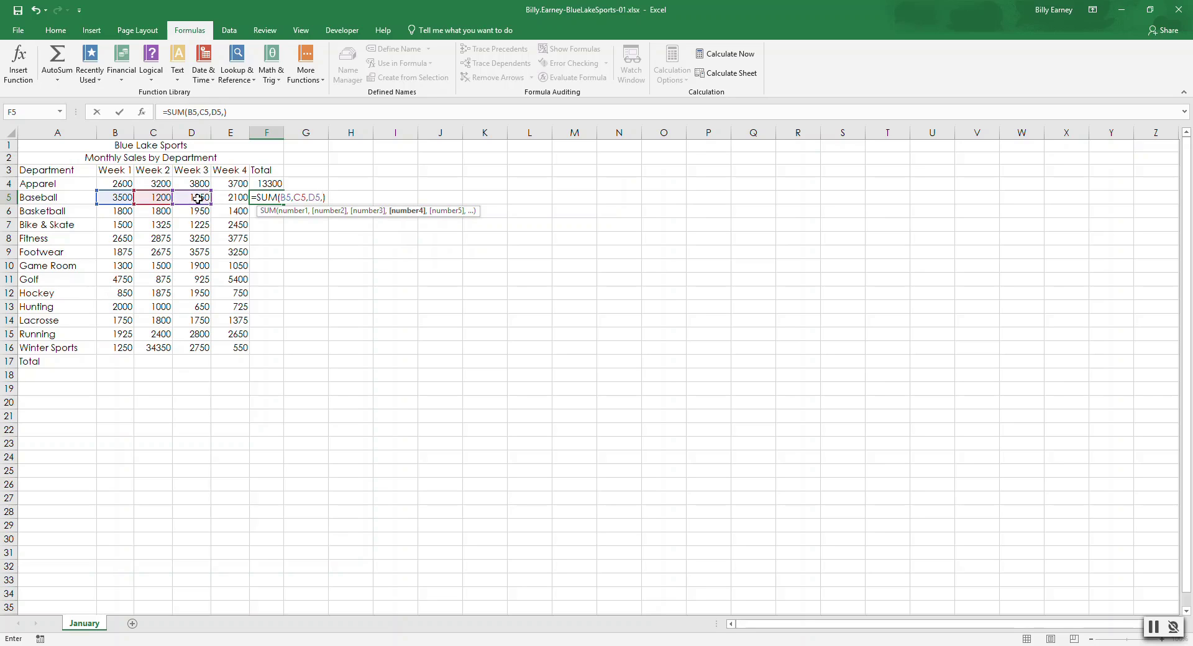
click(238, 199)
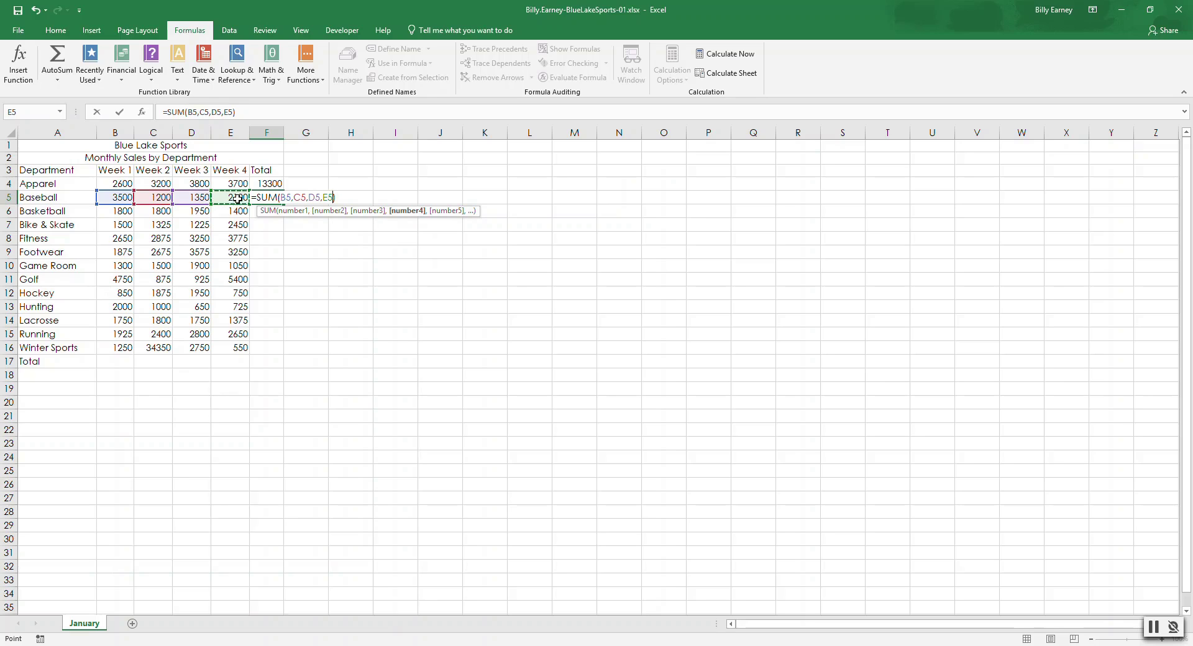
key(Return)
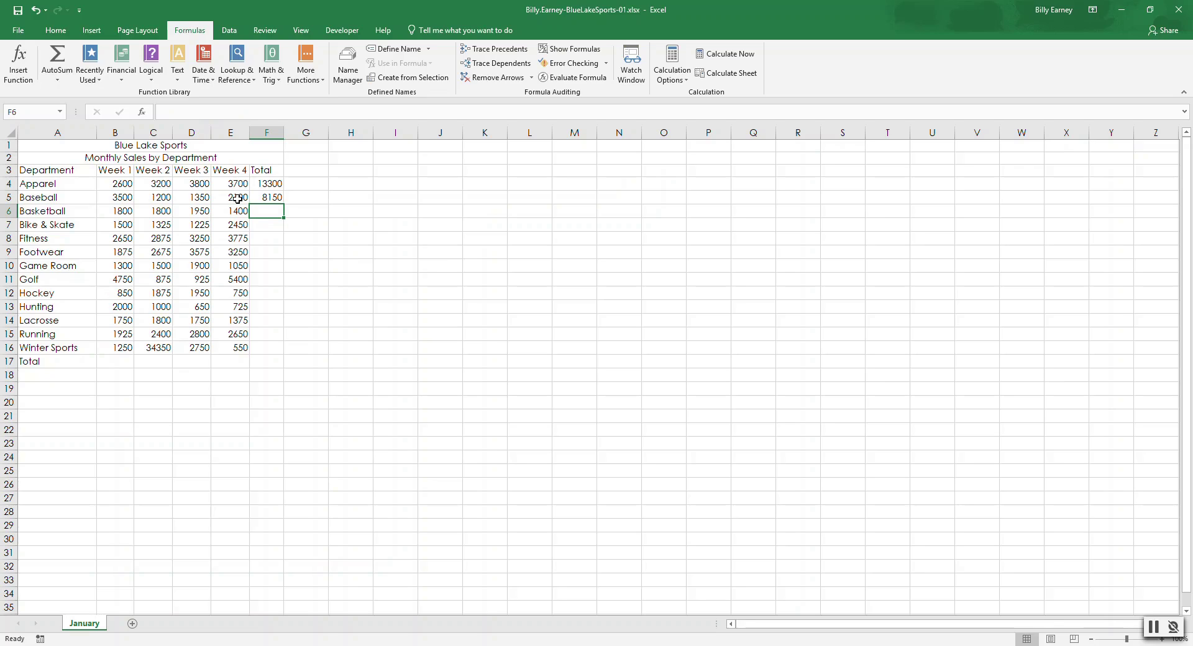
- Copy F5's SUM formula down column F to F16, clearing the extra copy in F17
click(265, 197)
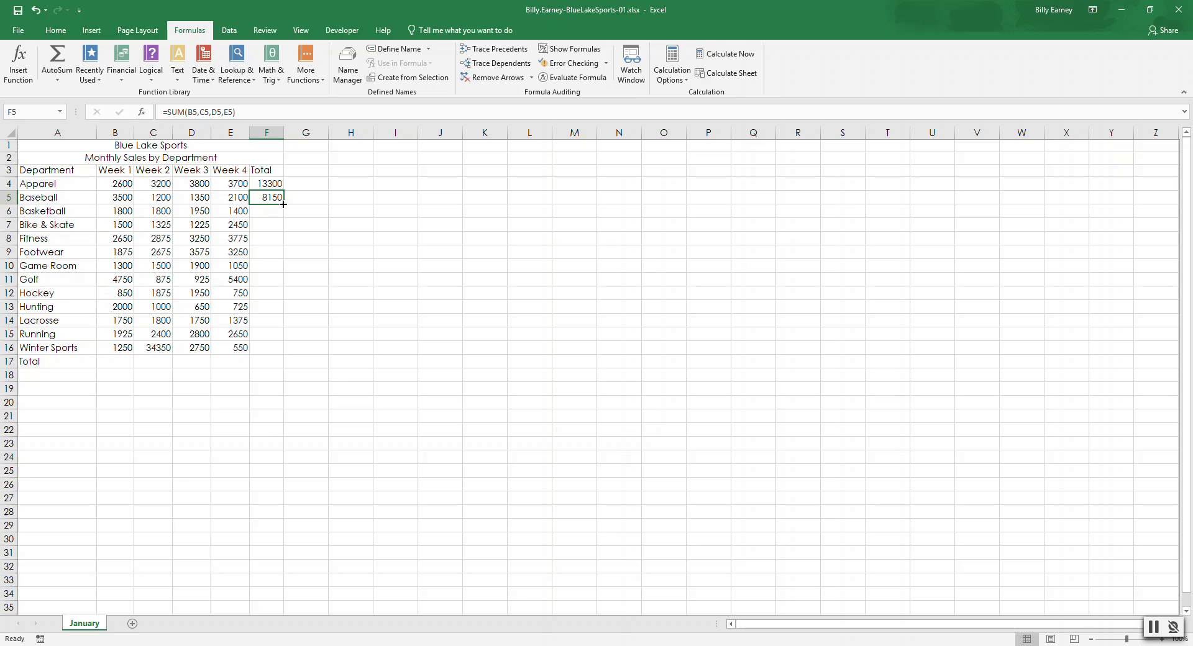
drag(284, 205, 277, 355)
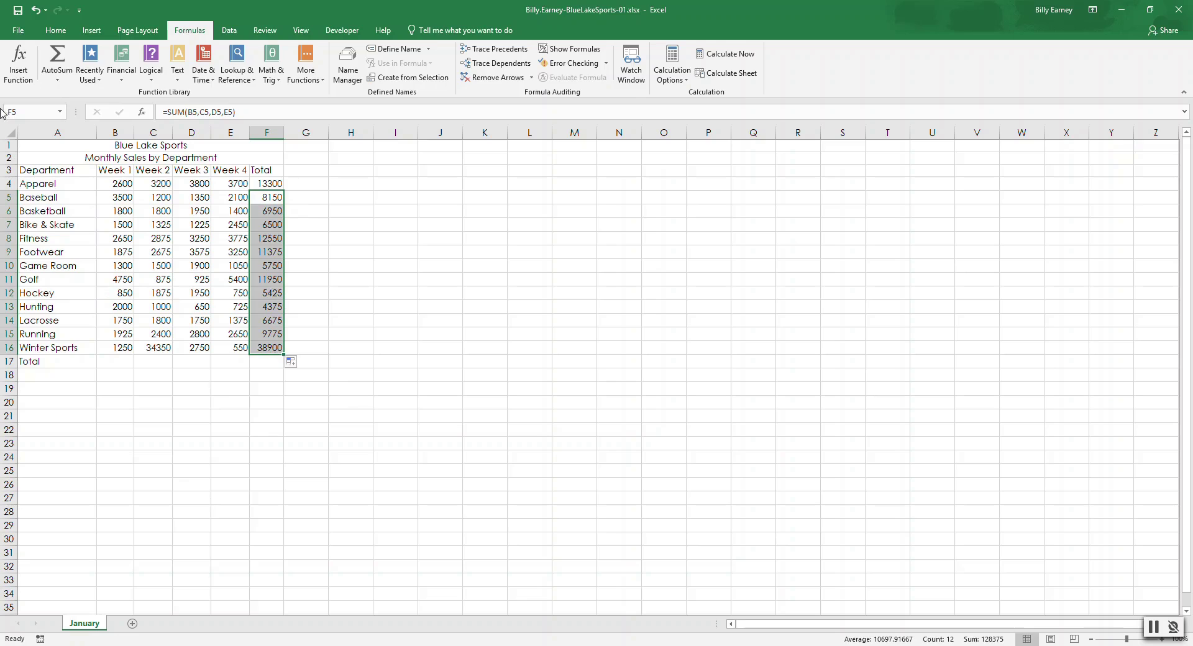
click(36, 10)
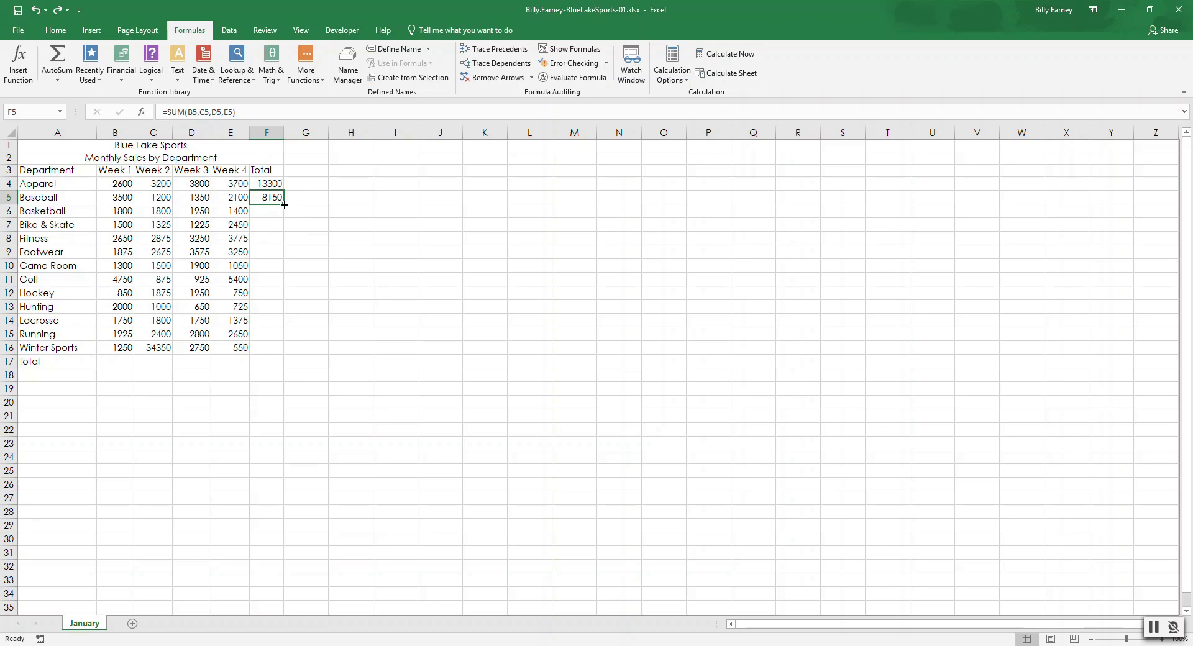
drag(284, 204, 284, 364)
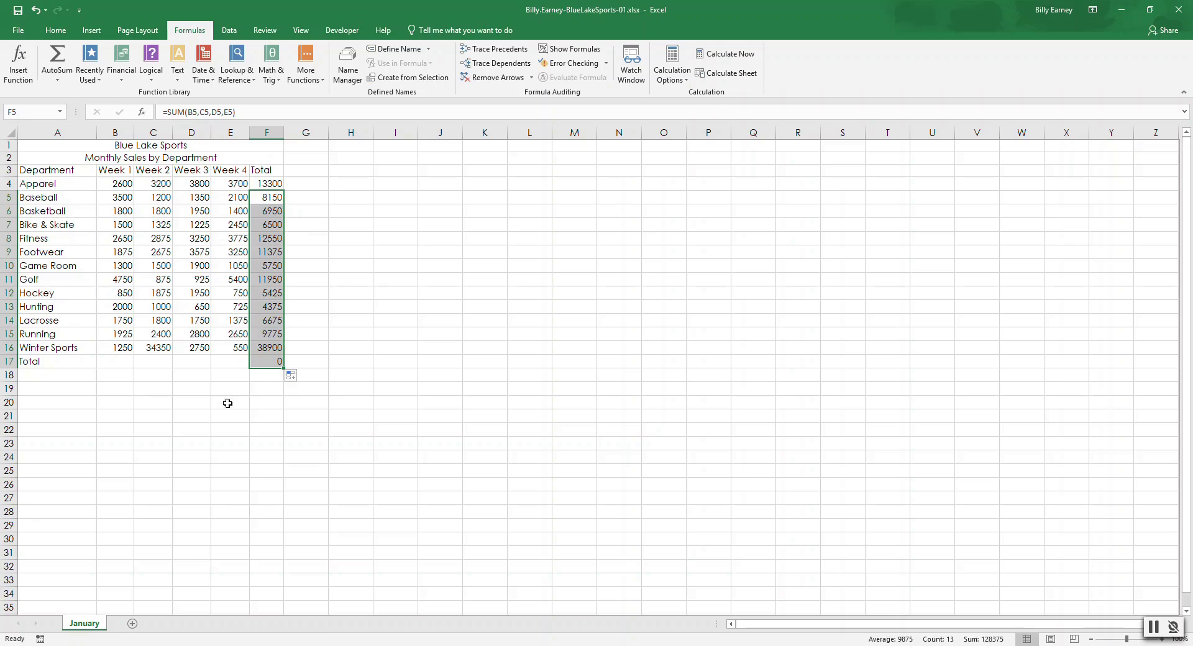
click(273, 361)
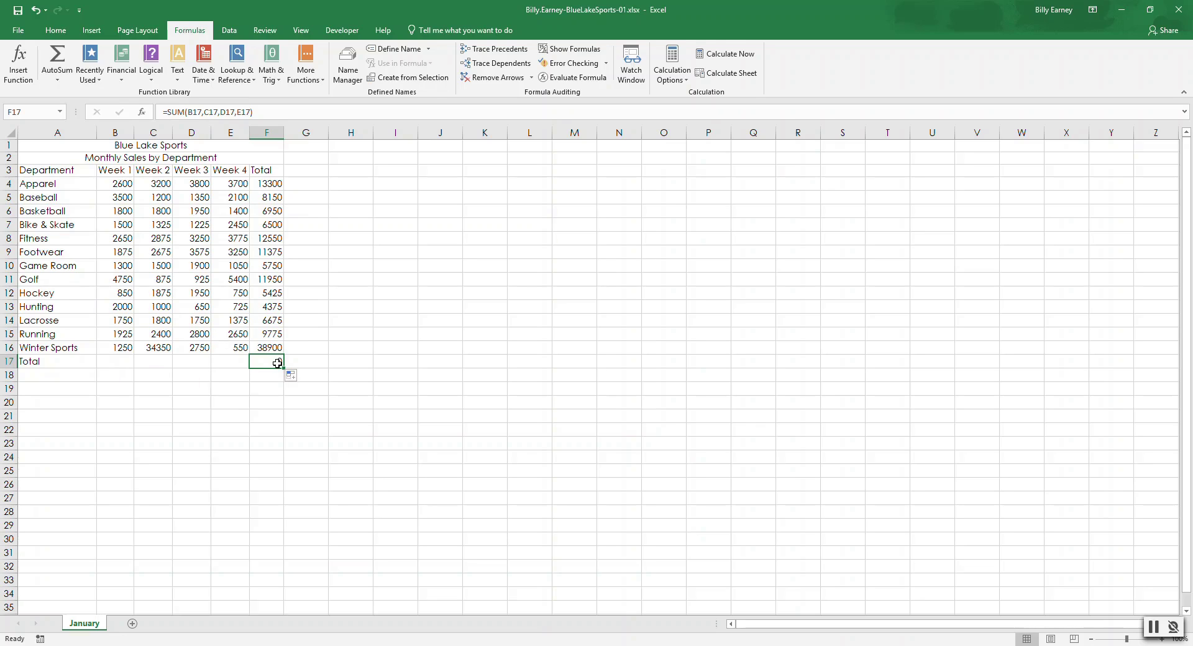
click(270, 389)
click(273, 376)
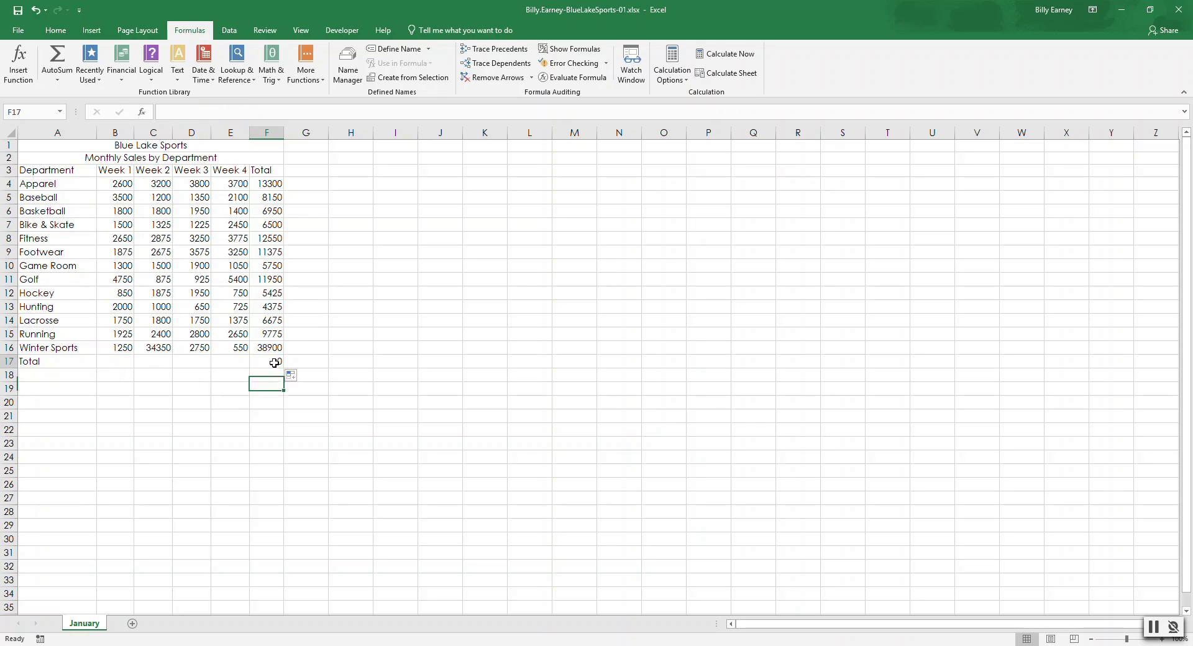
click(275, 363)
key(Delete)
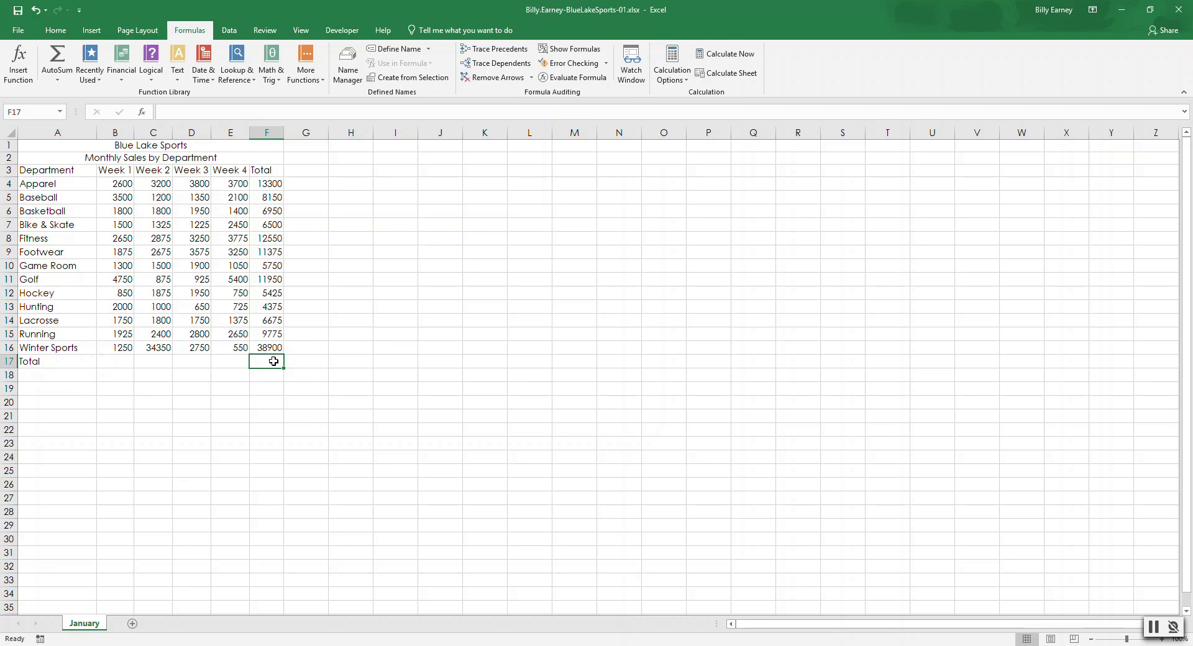
- AutoSum B17:F17 to total each column, reaching a grand total of 141675
click(117, 366)
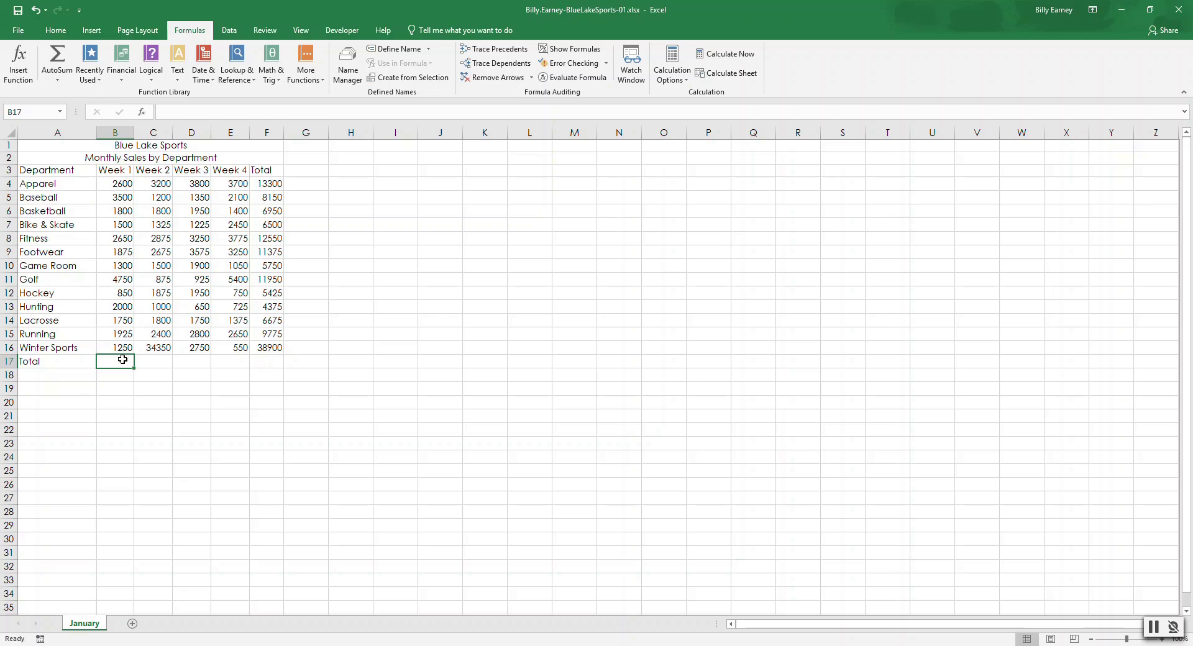
key(shift+Right)
key(shift+Right)
key(shift+Right)
key(shift+Right)
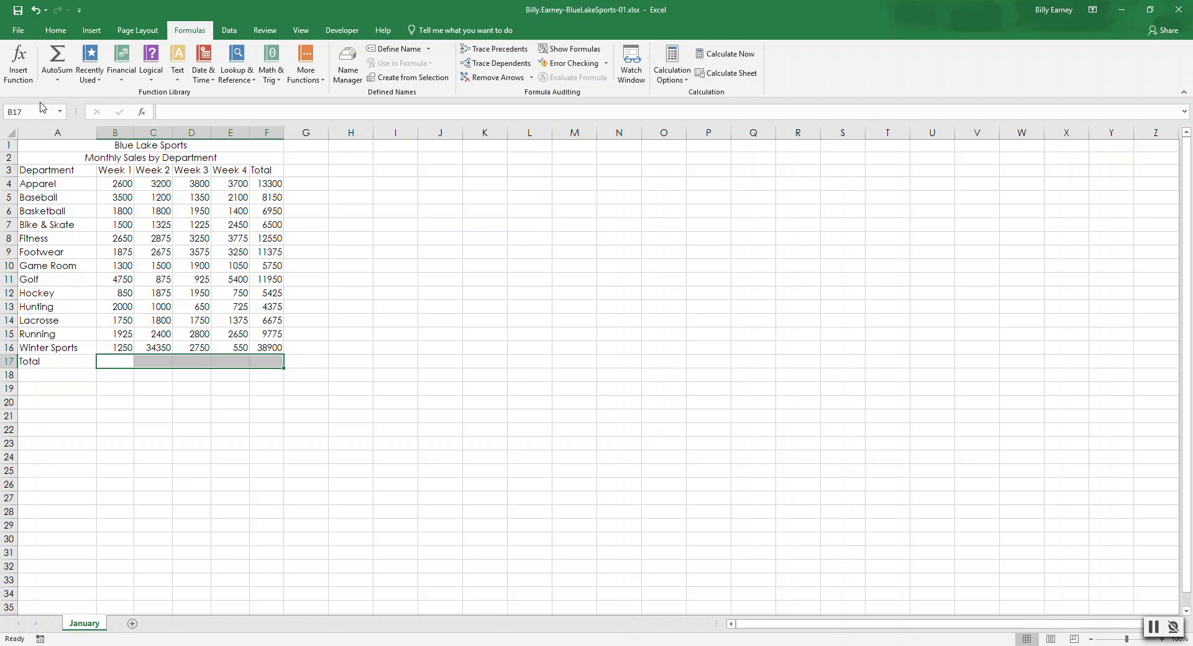
click(56, 81)
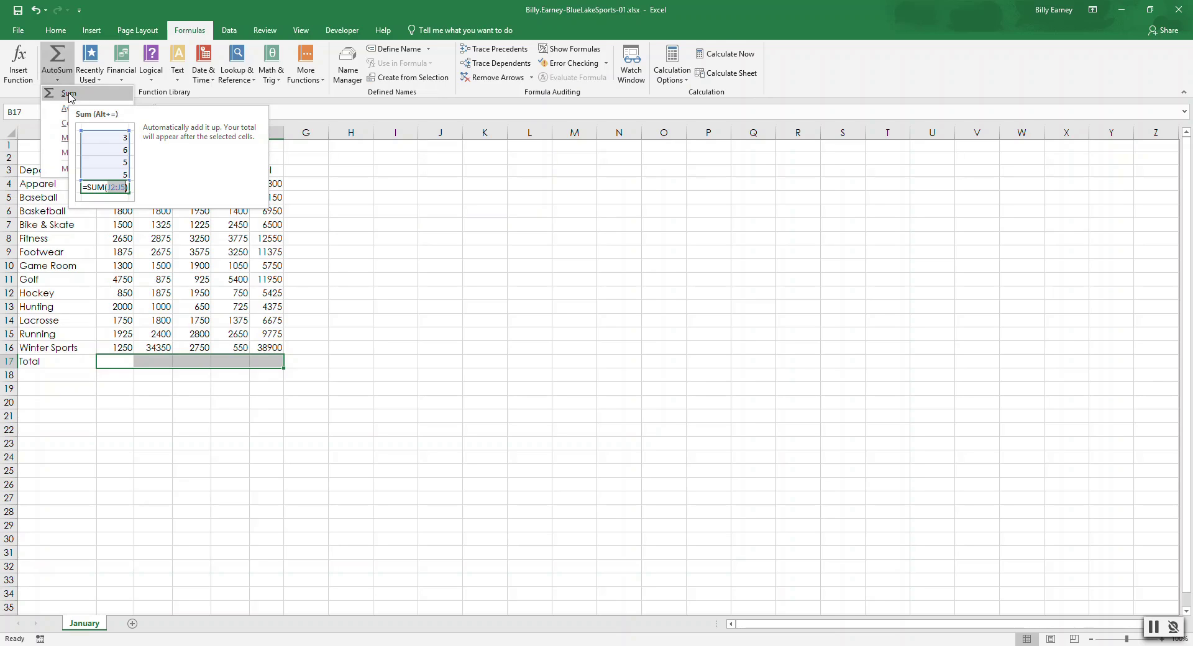
click(69, 94)
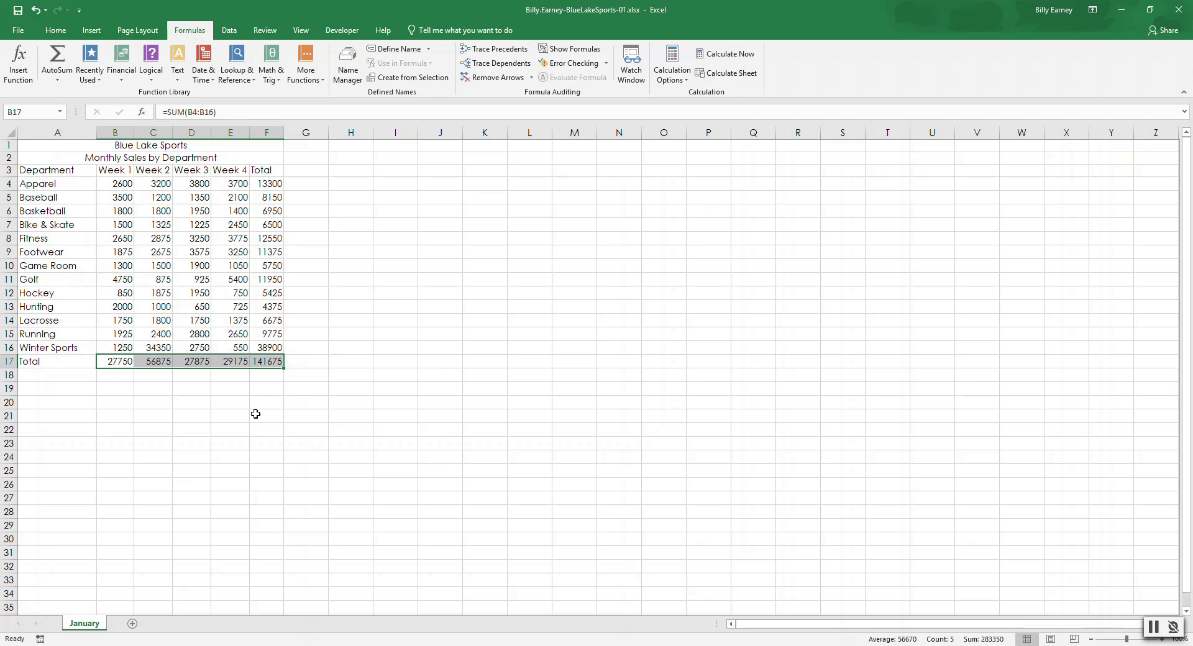
- Change the font size of the titles in A1:A2 to 18 points
click(54, 146)
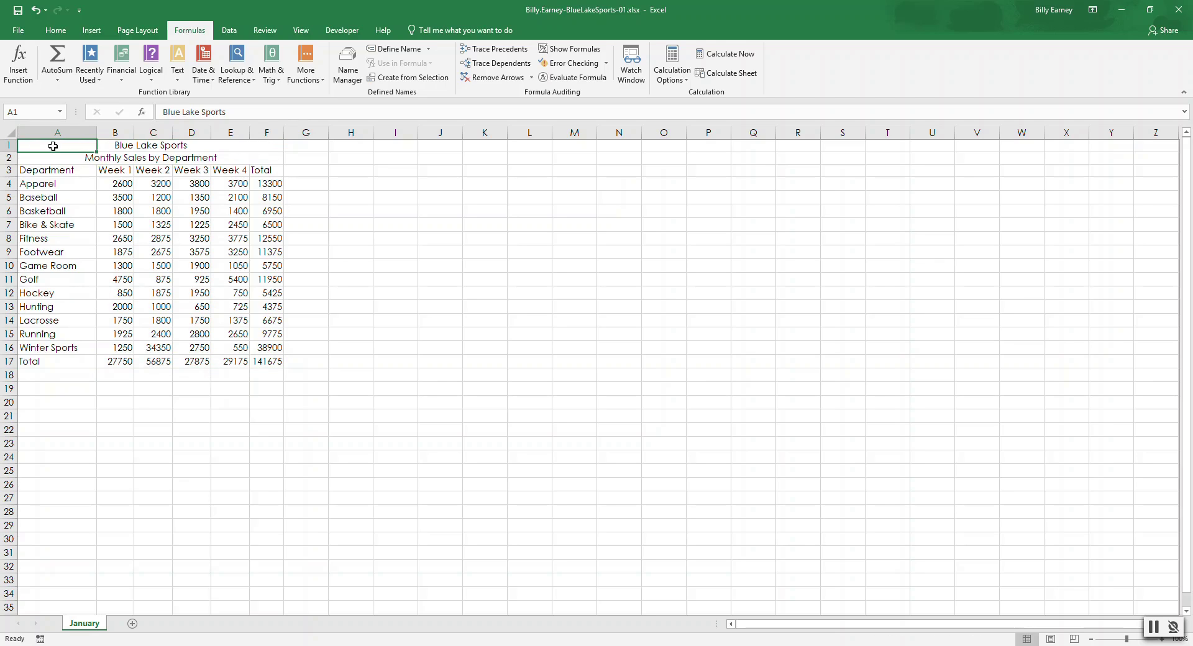
key(shift+Down)
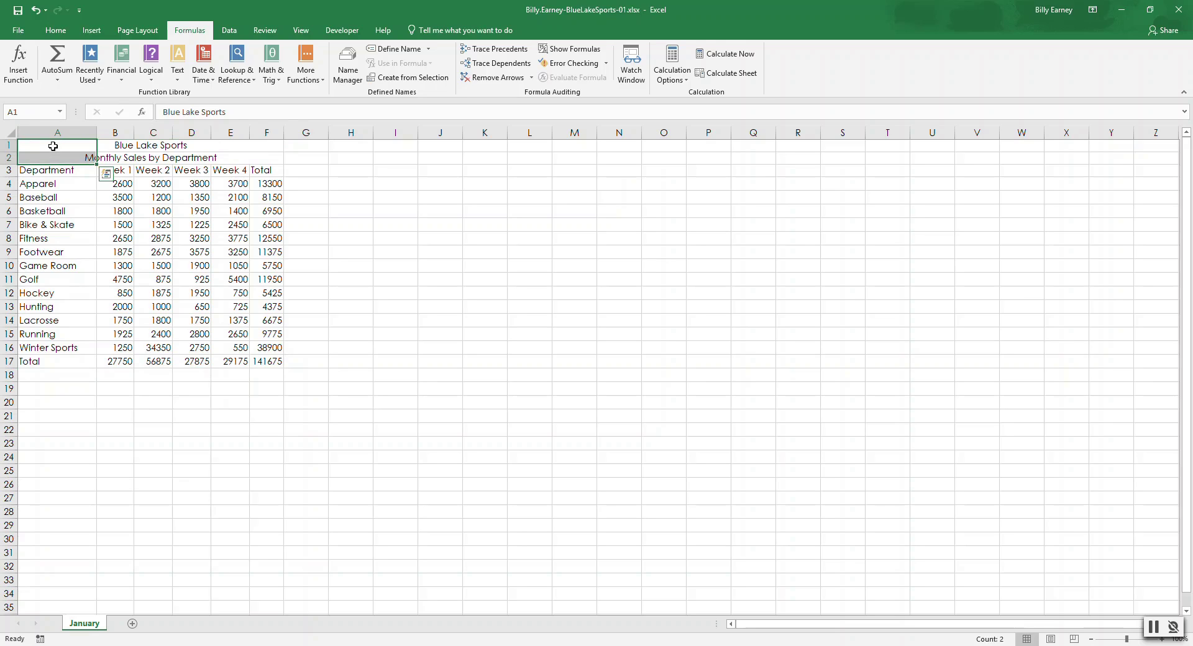
click(56, 30)
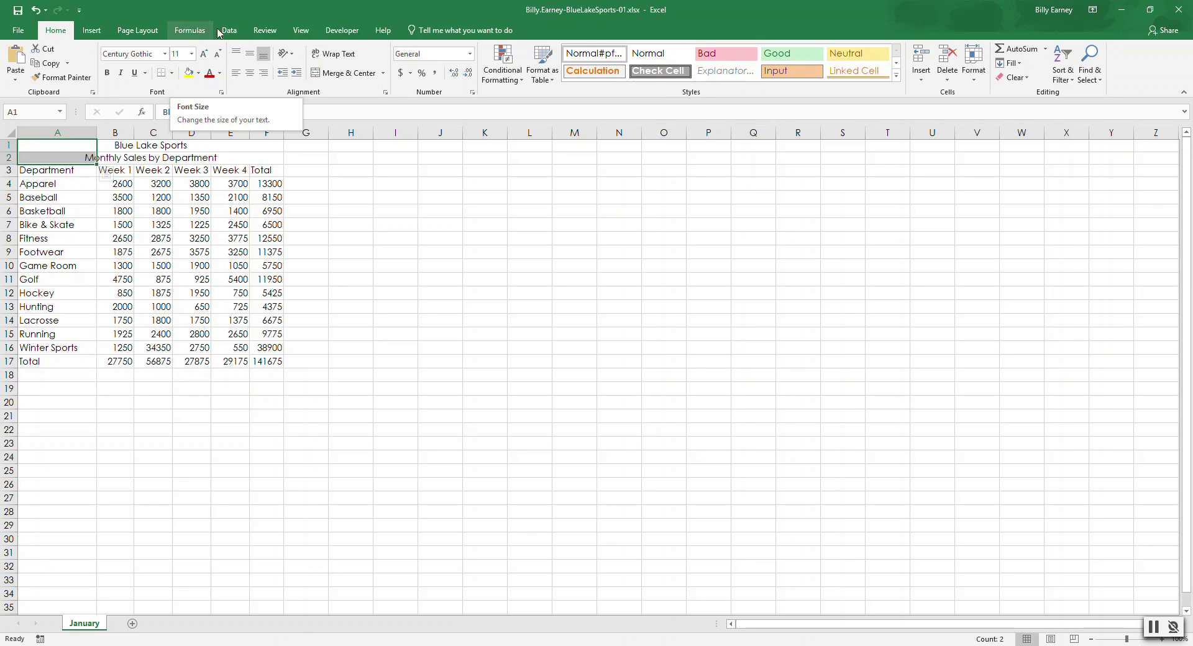
click(110, 146)
mouse_move(155, 149)
mouse_down()
mouse_move(177, 150)
mouse_move(137, 149)
mouse_move(155, 148)
mouse_up()
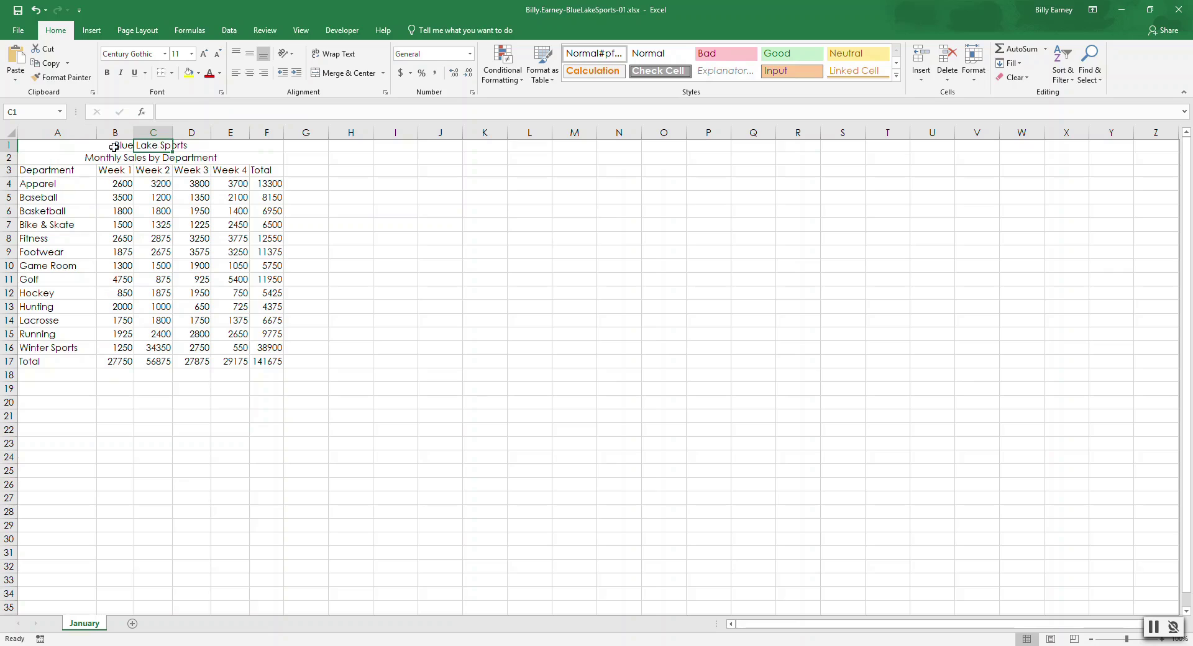
click(86, 148)
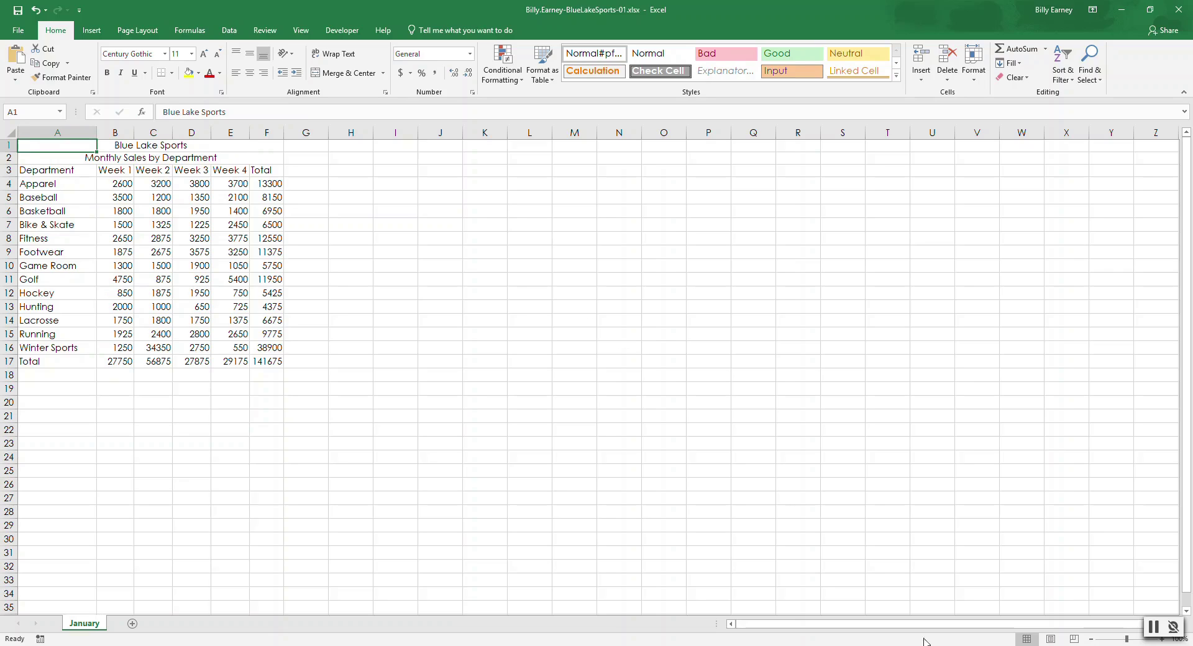
click(1145, 640)
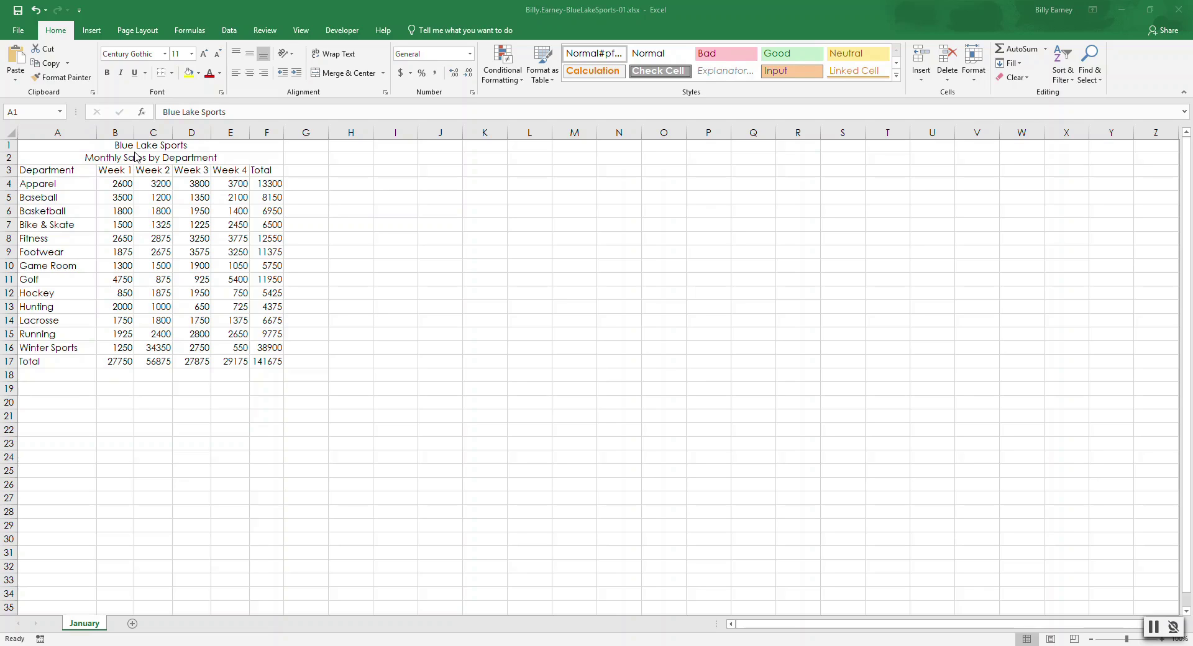
click(59, 143)
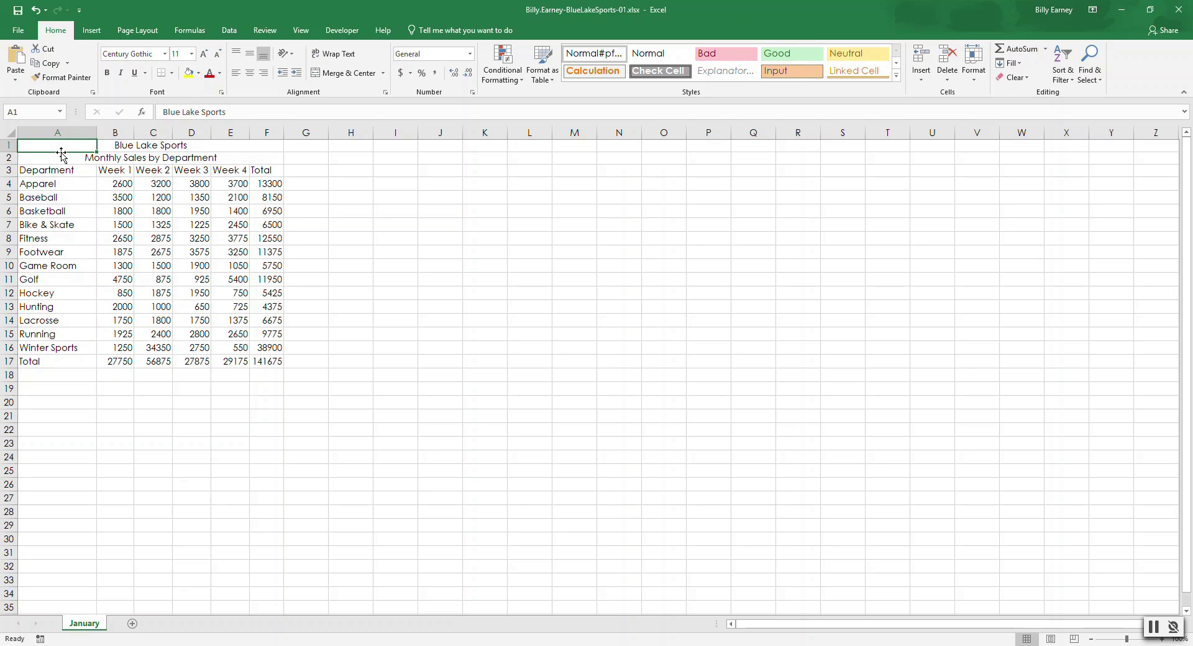
drag(61, 151, 61, 159)
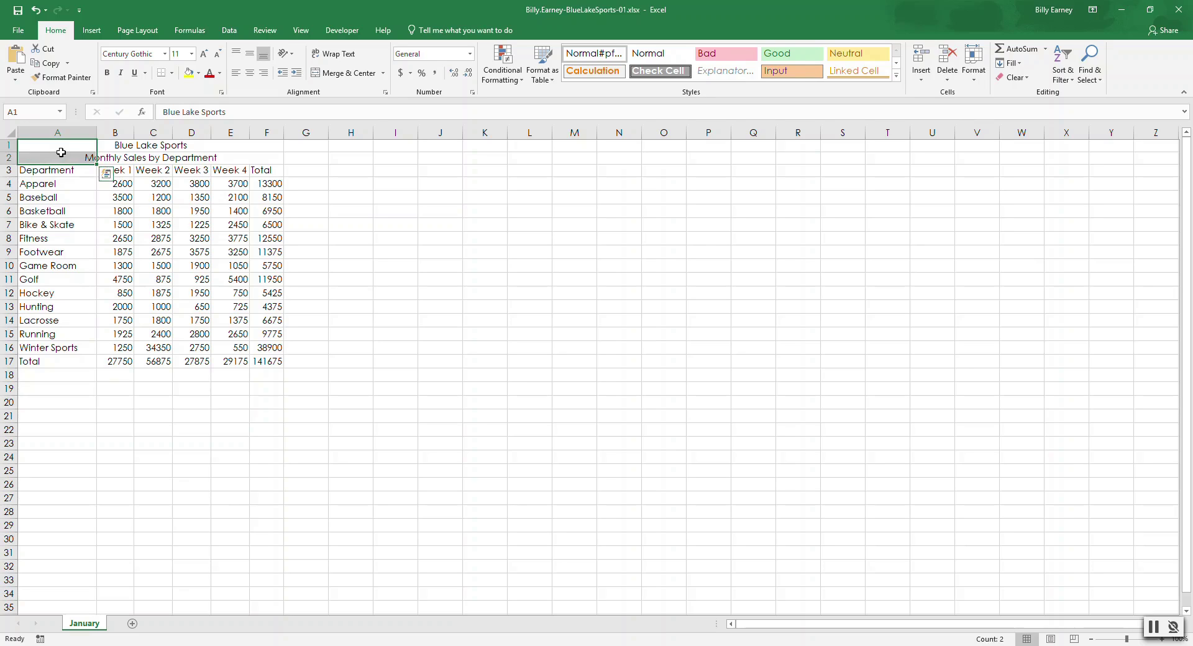
click(192, 54)
click(180, 159)
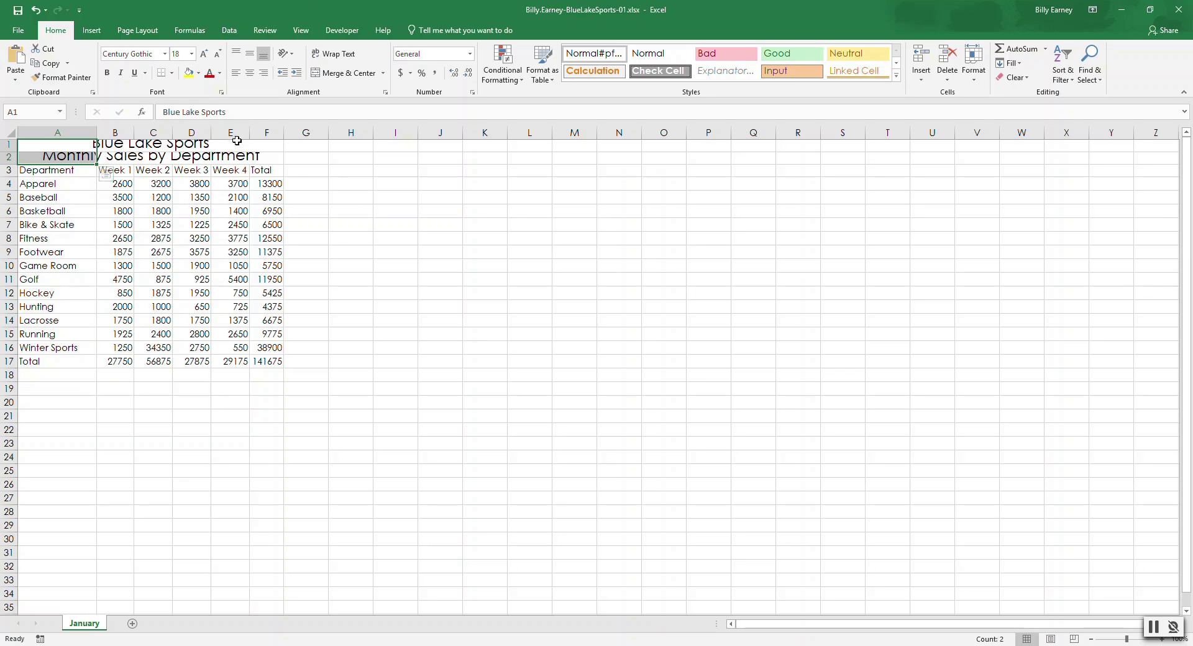
click(311, 159)
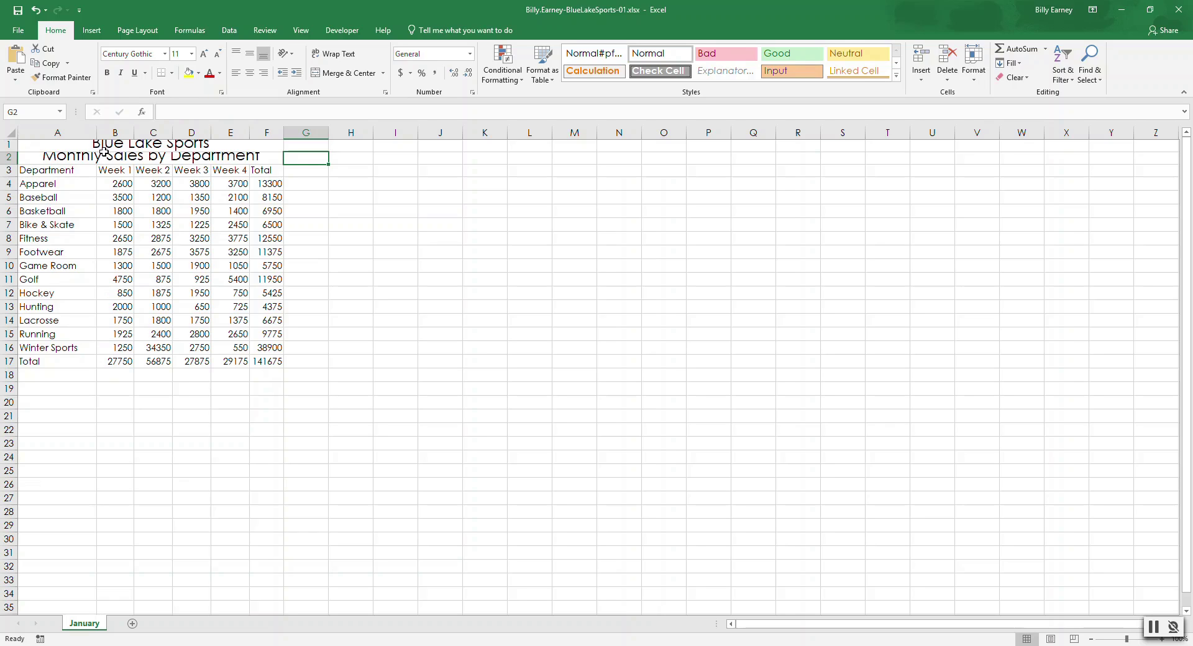
- Change the row height of title rows 1 and 2 from 18.75 to 18
click(8, 146)
mouse_move(9, 146)
mouse_down()
mouse_move(9, 168)
mouse_move(8, 157)
mouse_up()
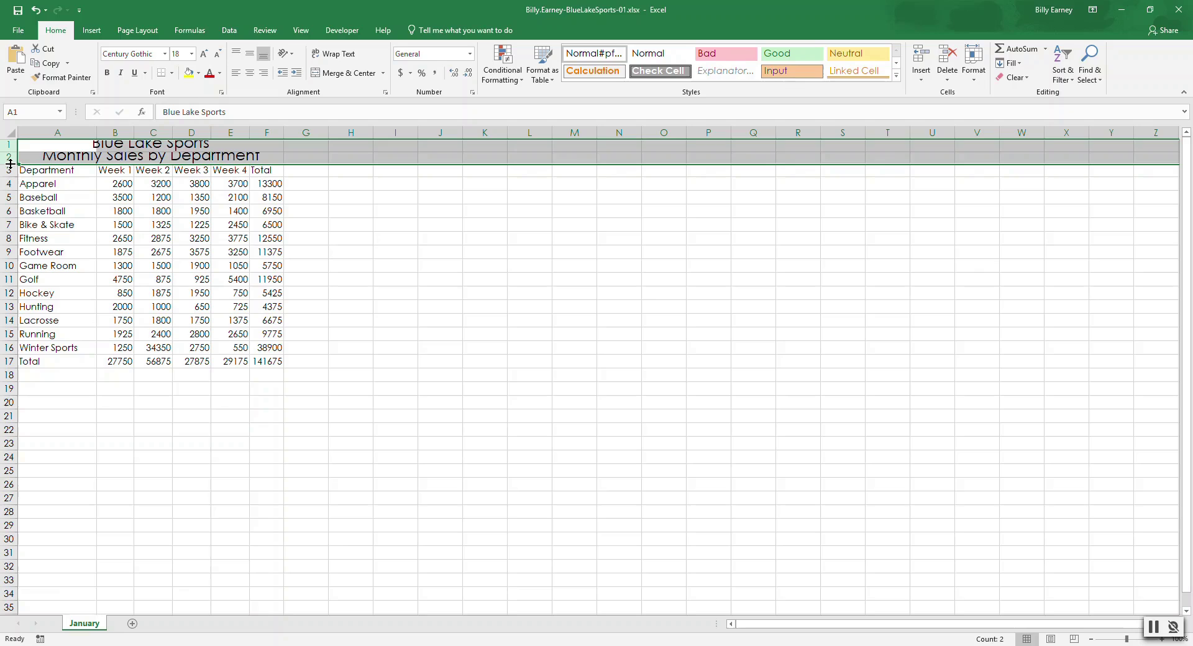
drag(11, 164, 11, 165)
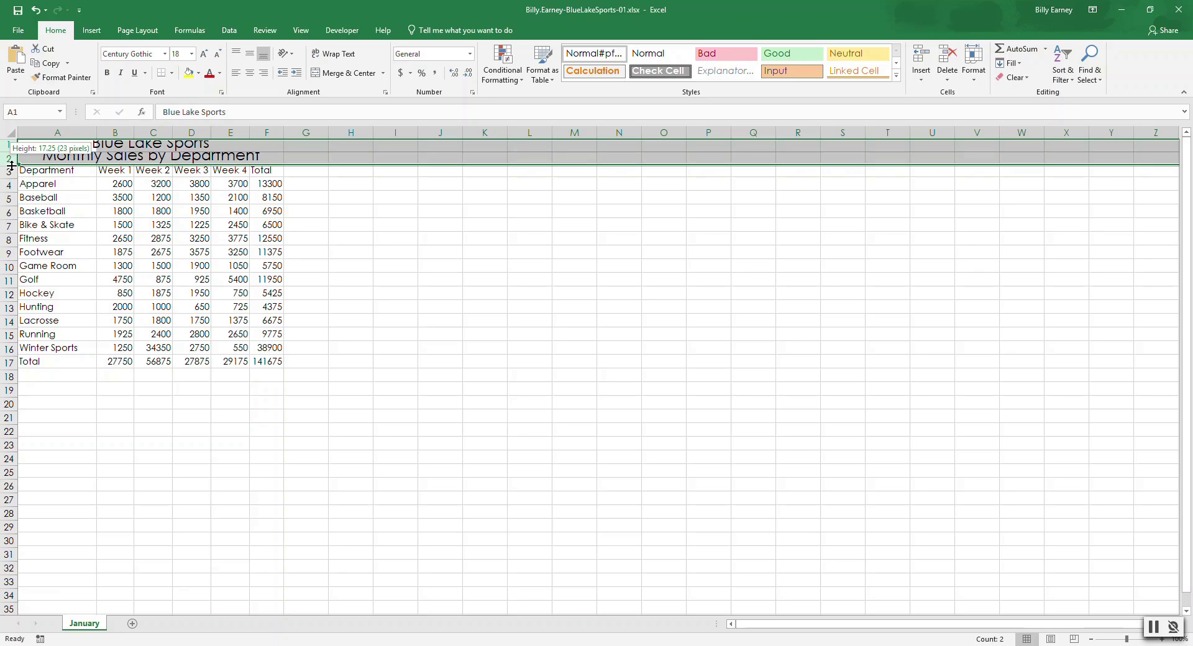
drag(11, 165, 8, 166)
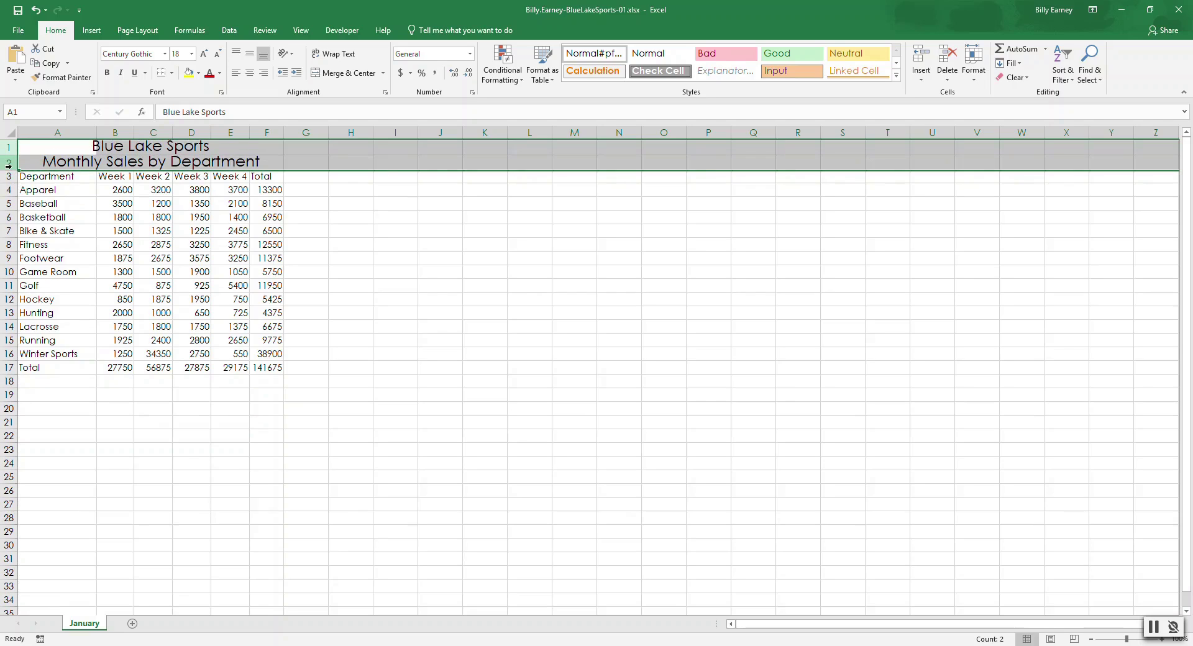
click(981, 81)
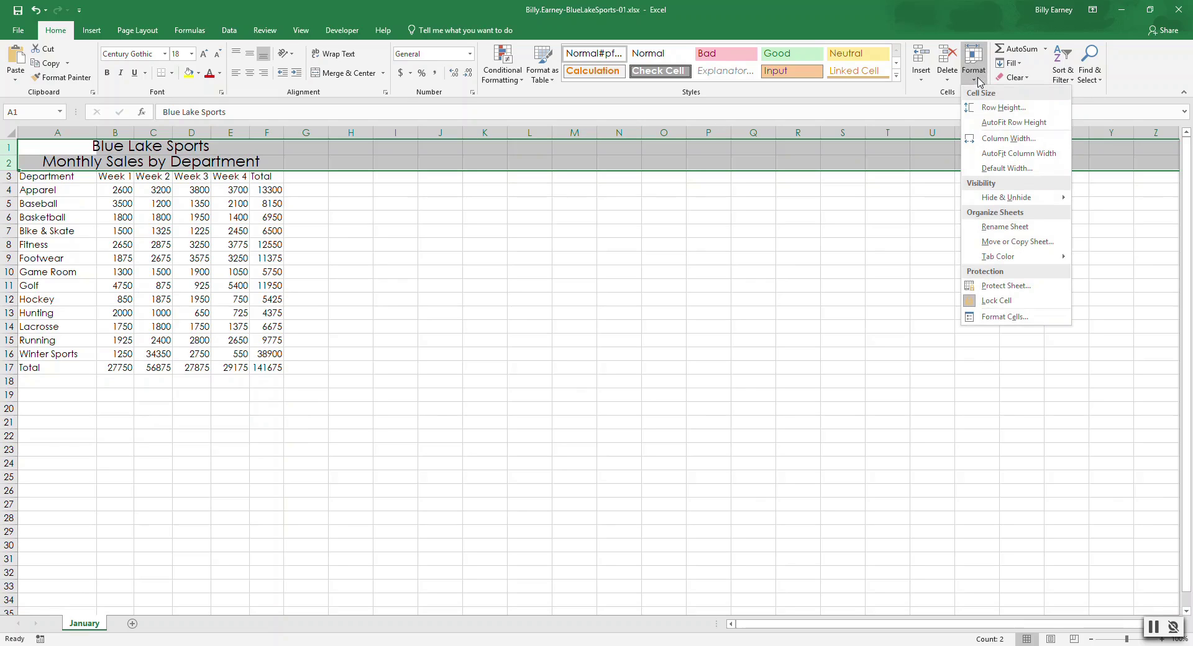
click(990, 107)
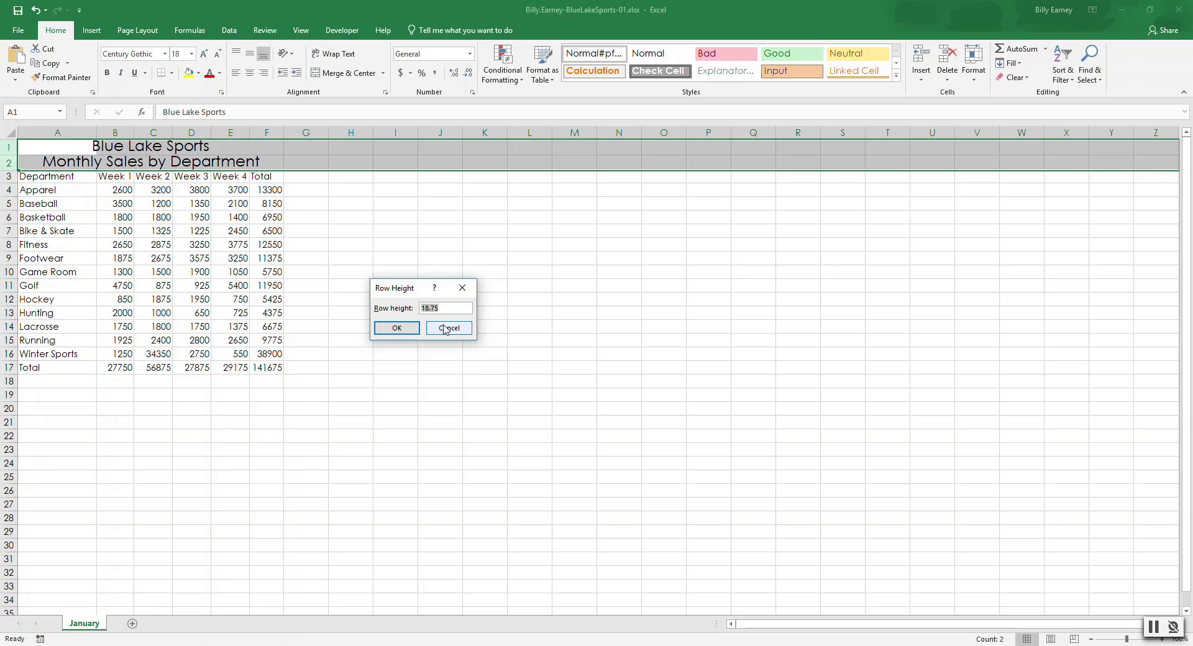
click(448, 307)
key(BackSpace)
key(BackSpace)
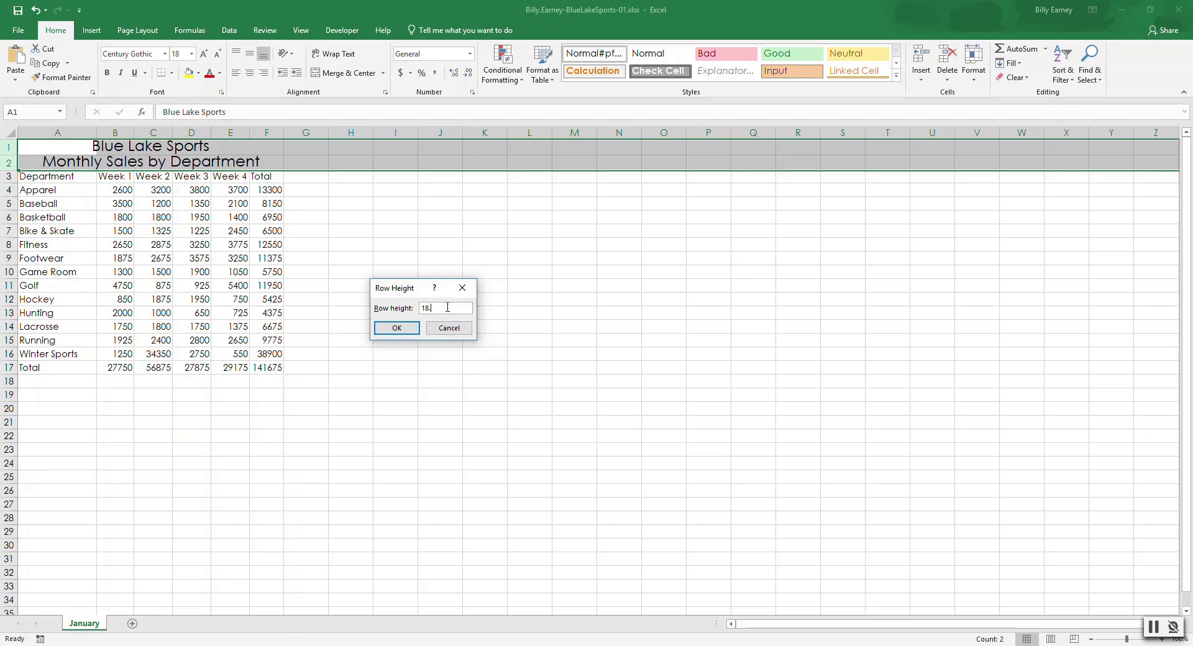
click(397, 328)
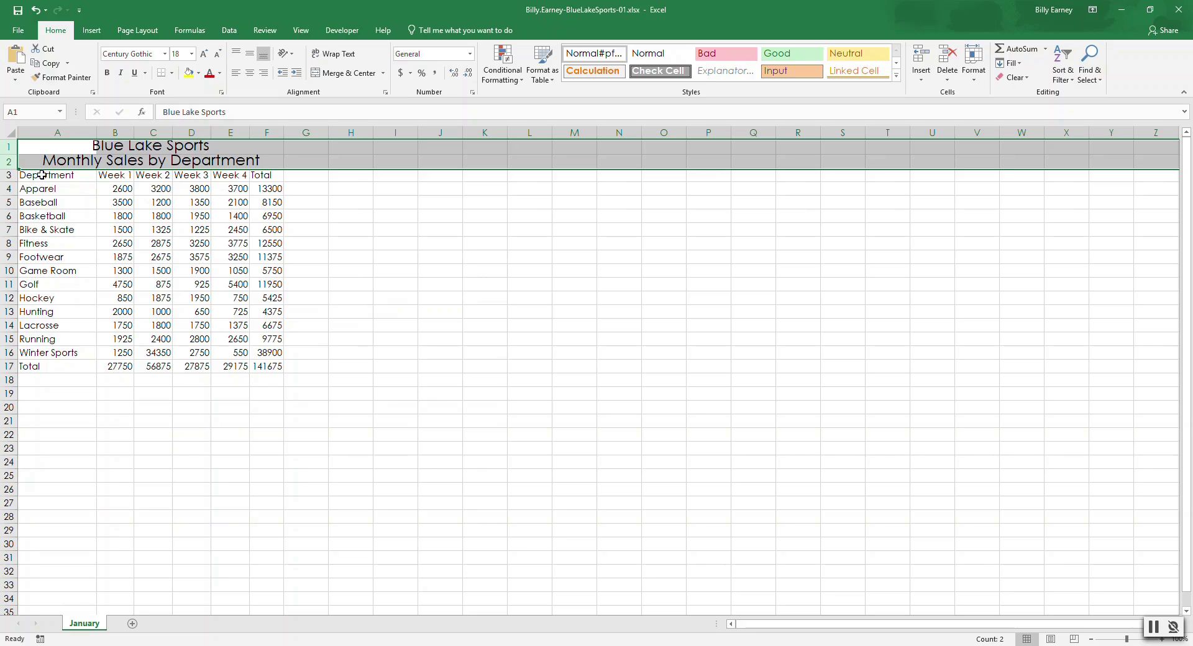
click(114, 173)
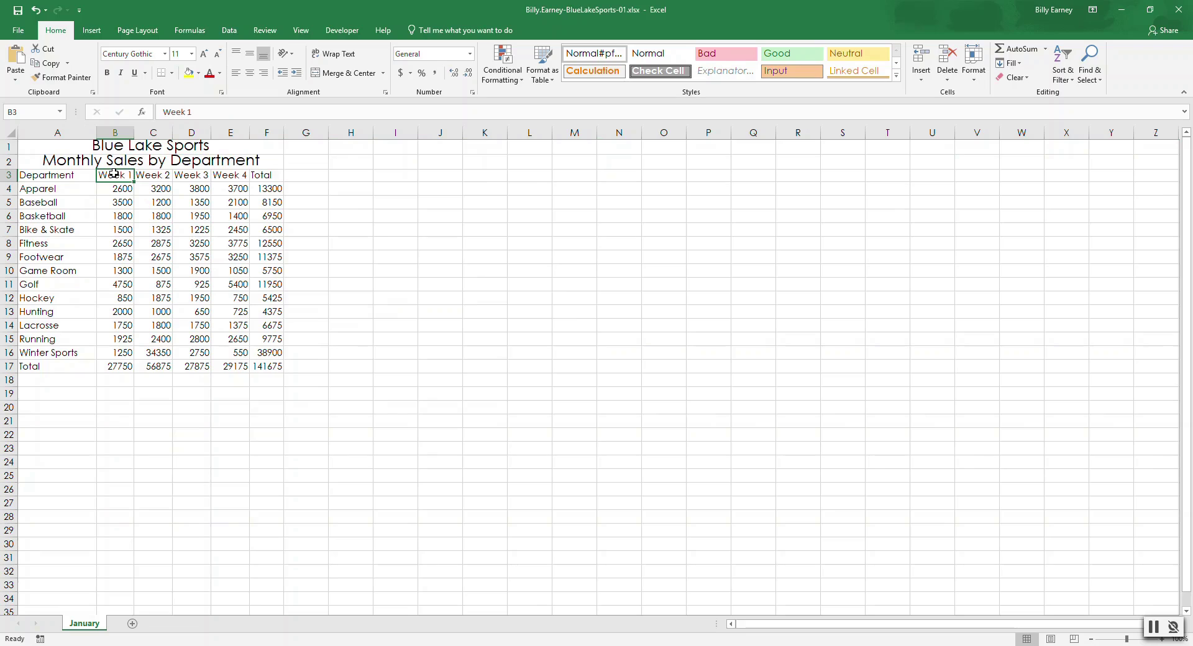
click(49, 177)
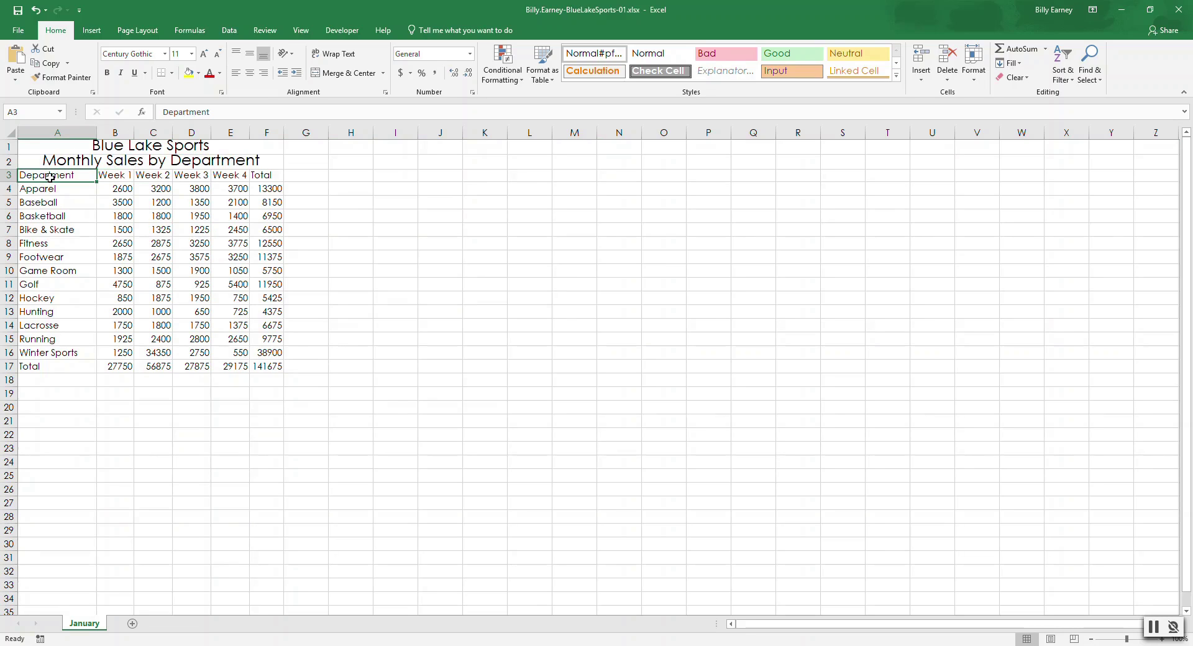
- Bold the A3:F3 headings Department, Week 1–Week 4 and Total, then select row 3
key(shift+Right)
key(shift+Right)
key(shift+Right)
key(shift+Right)
key(shift+Right)
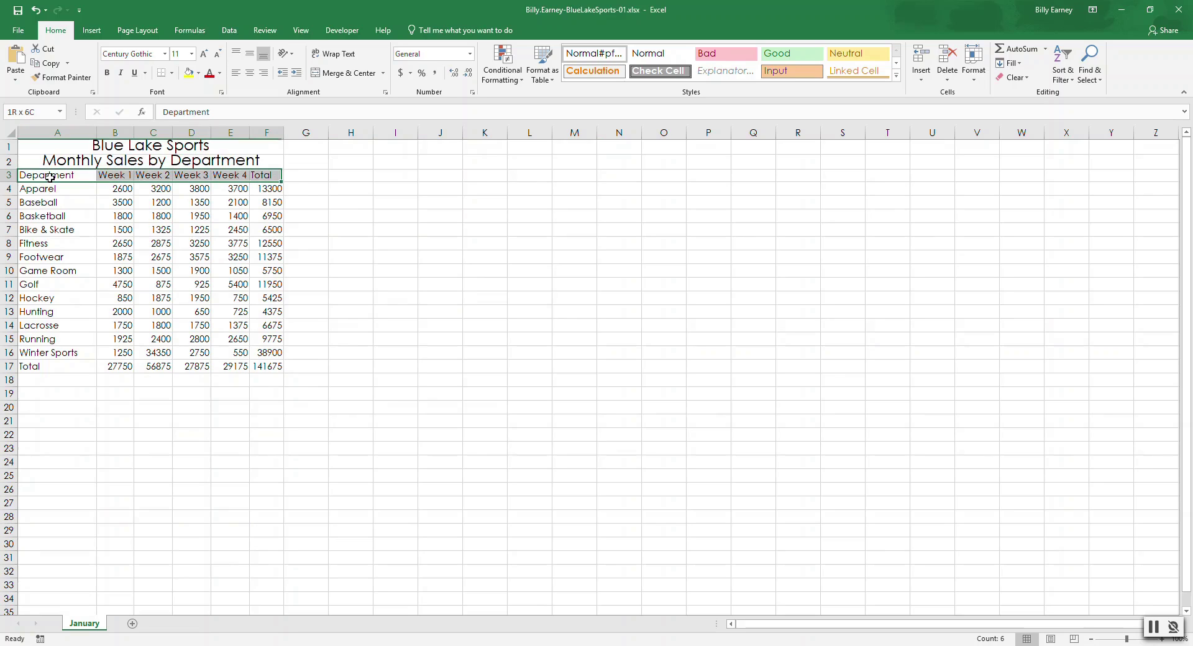
click(107, 73)
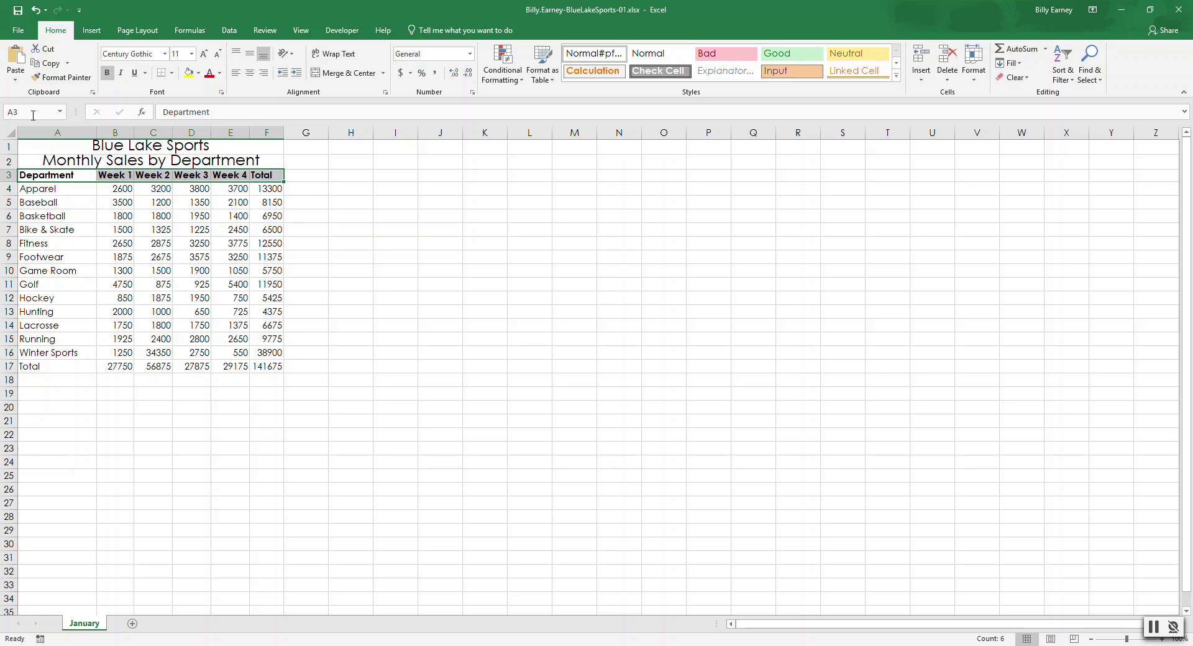
click(9, 176)
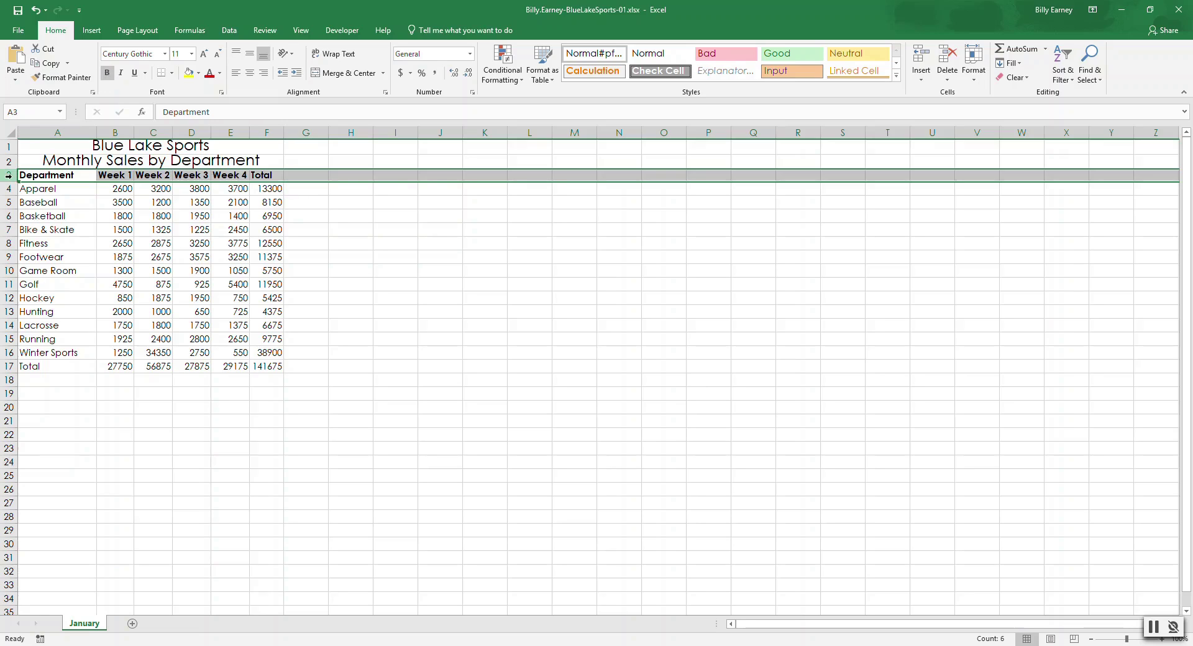
- Set the height of heading row 3 to 18
click(974, 62)
click(1001, 108)
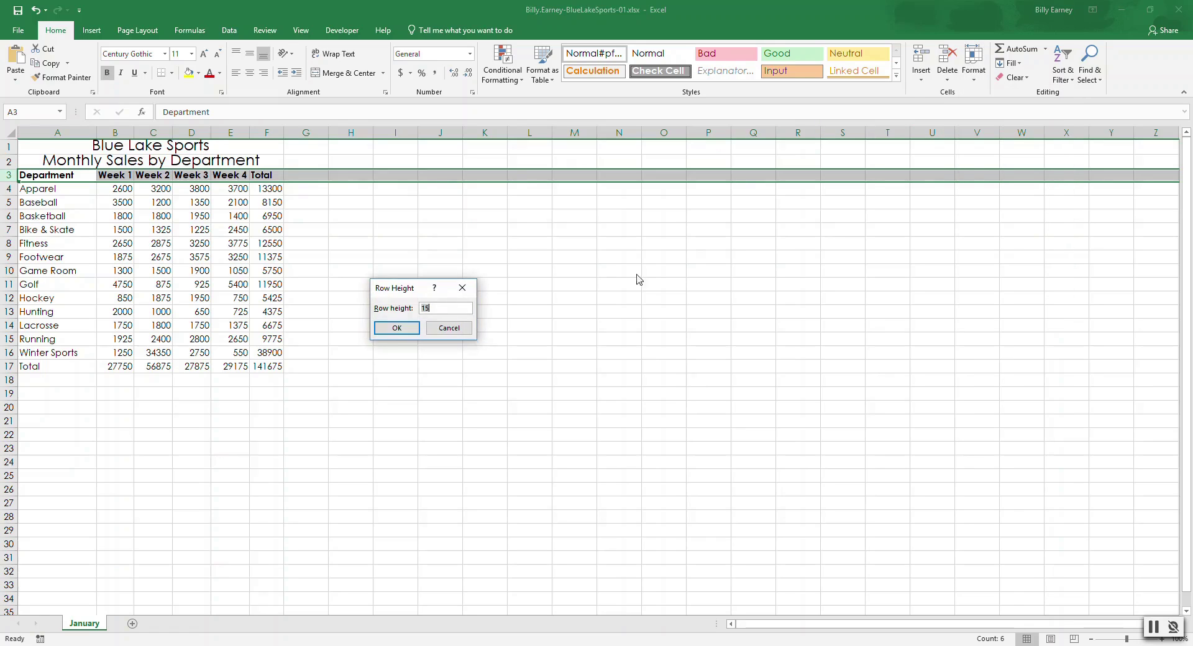
click(435, 309)
text(8)
click(398, 329)
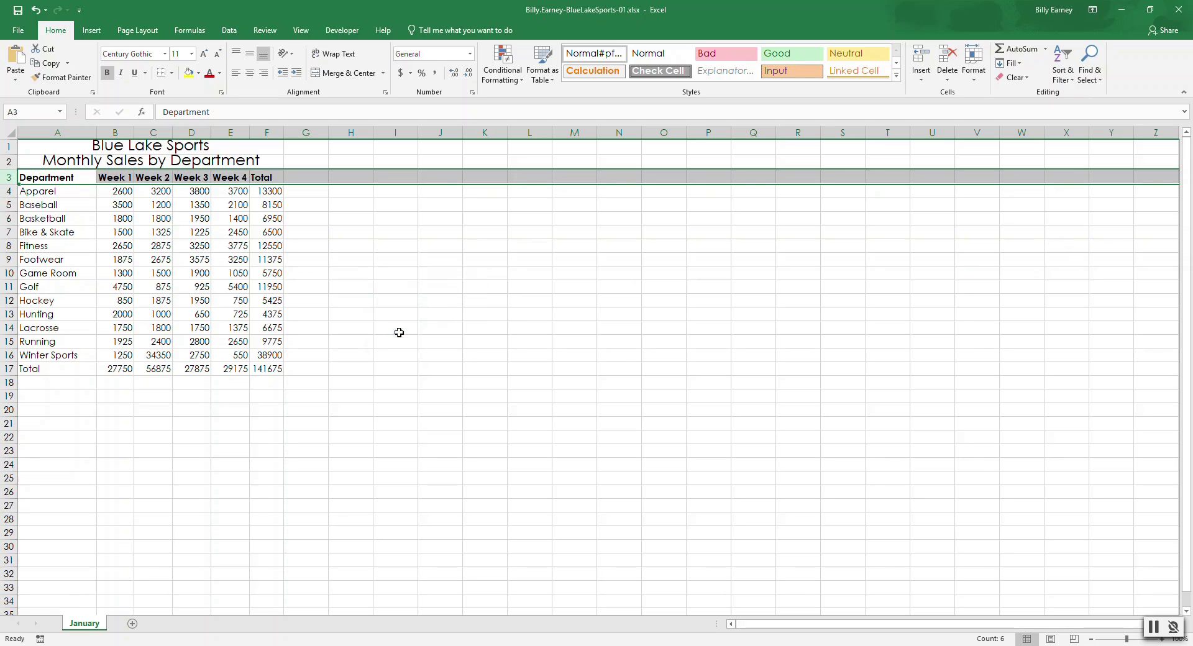
- Set the height of title rows 1 and 2 to 24
click(7, 148)
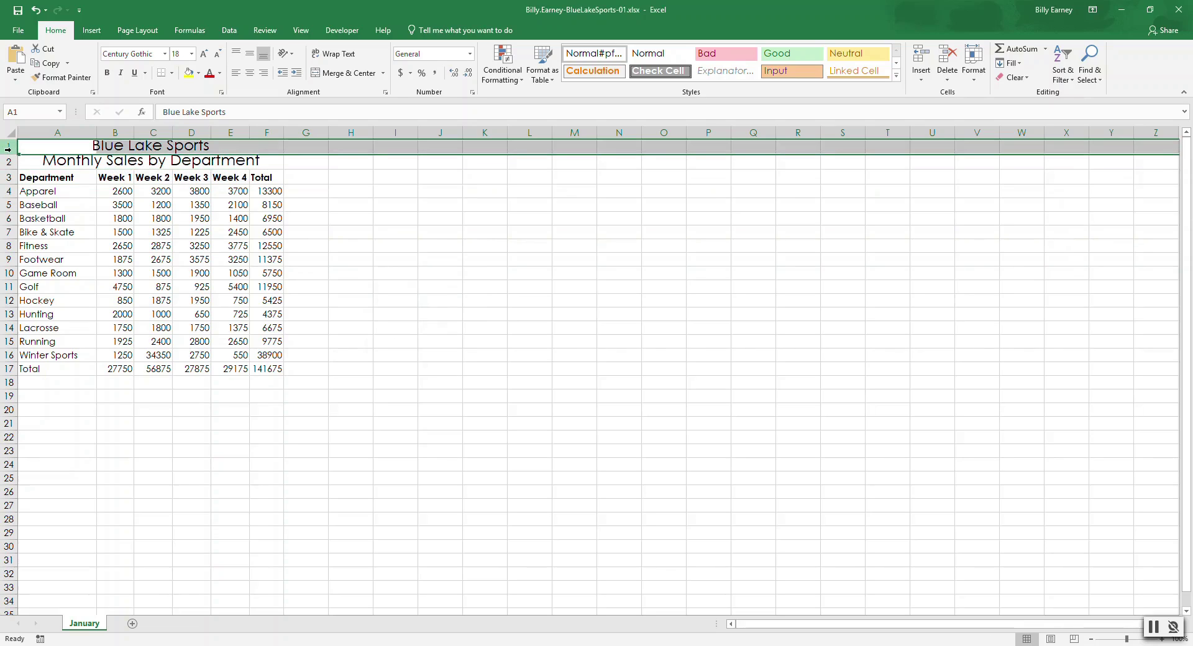
key(shift+Down)
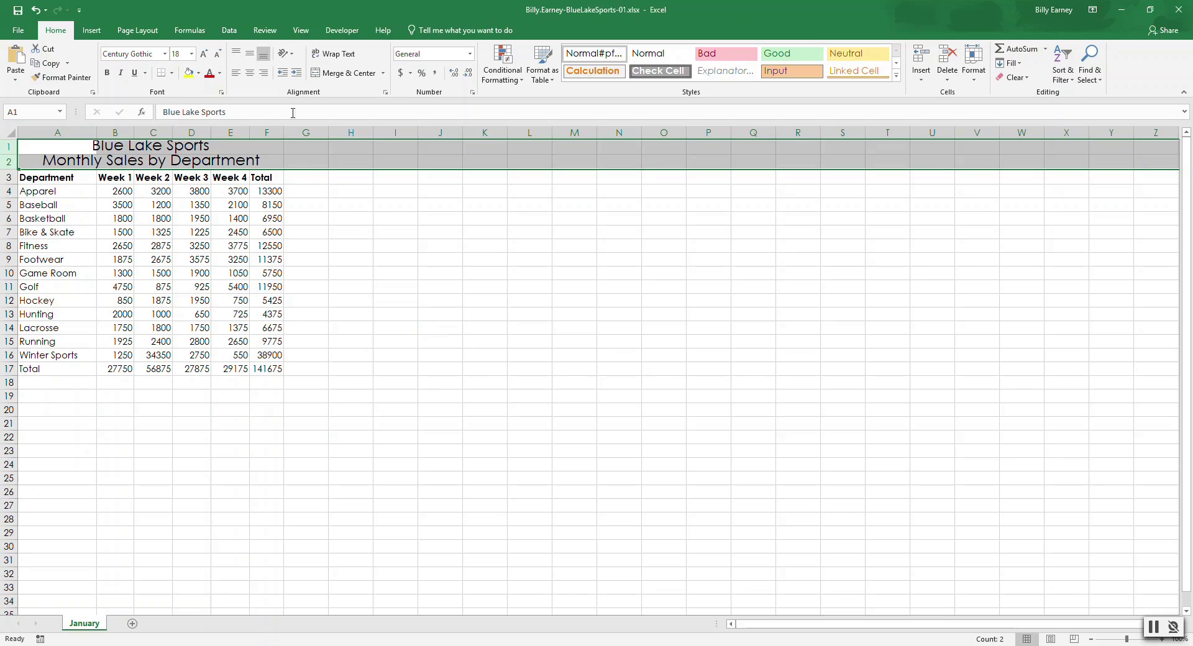
click(975, 75)
click(1002, 107)
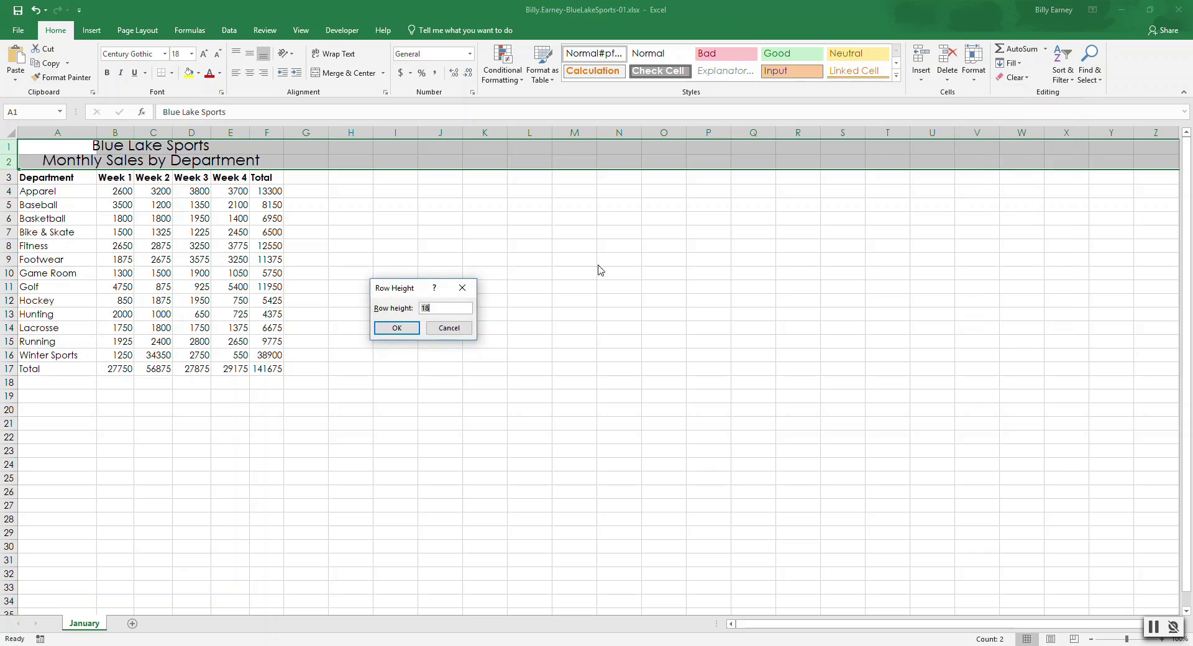
click(451, 305)
key(BackSpace)
text(24)
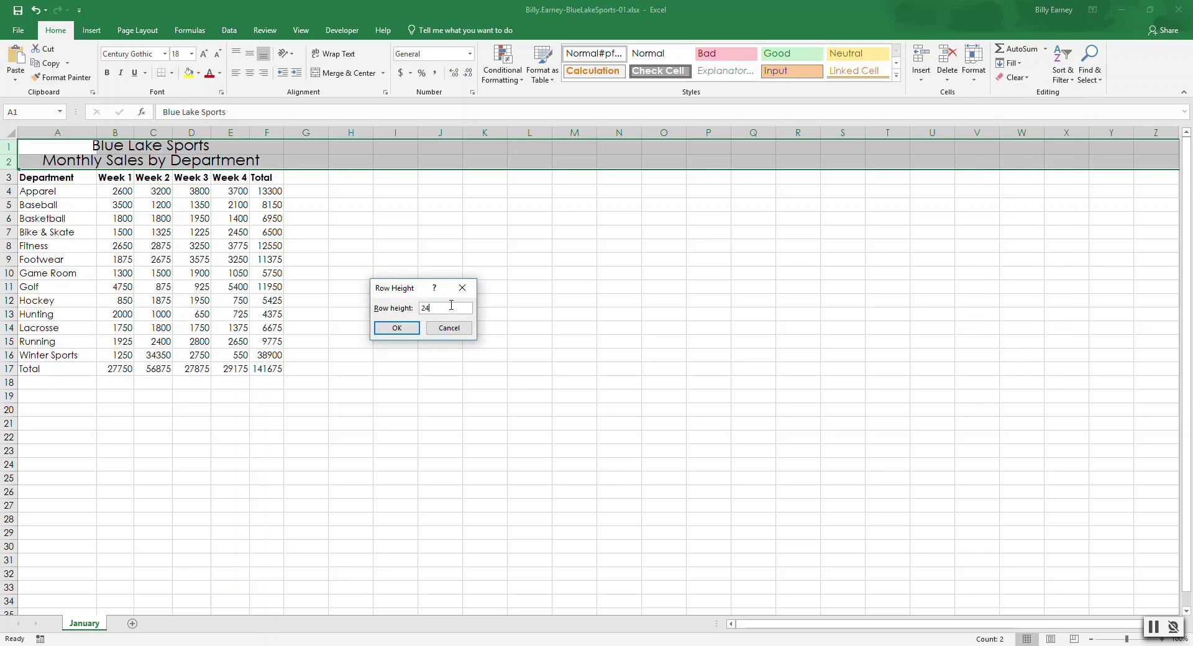
click(407, 326)
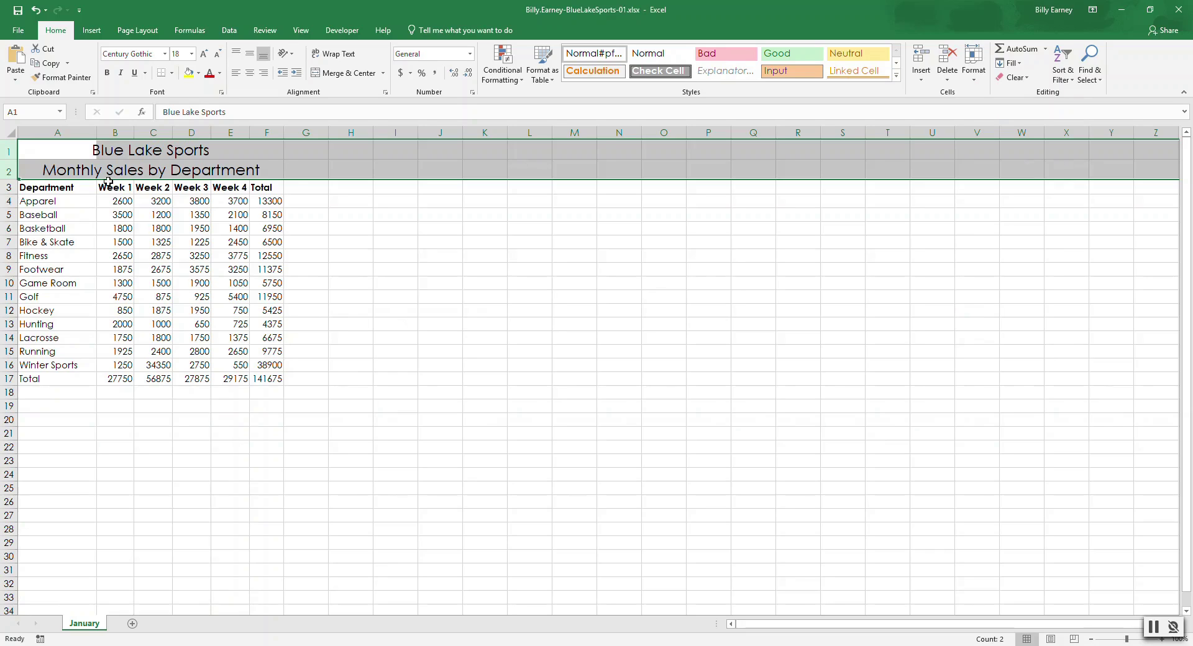
- Center-align the Week 1–Week 4 and Total headings in B3:F3
mouse_move(115, 186)
mouse_down()
mouse_move(199, 187)
mouse_move(117, 187)
mouse_up()
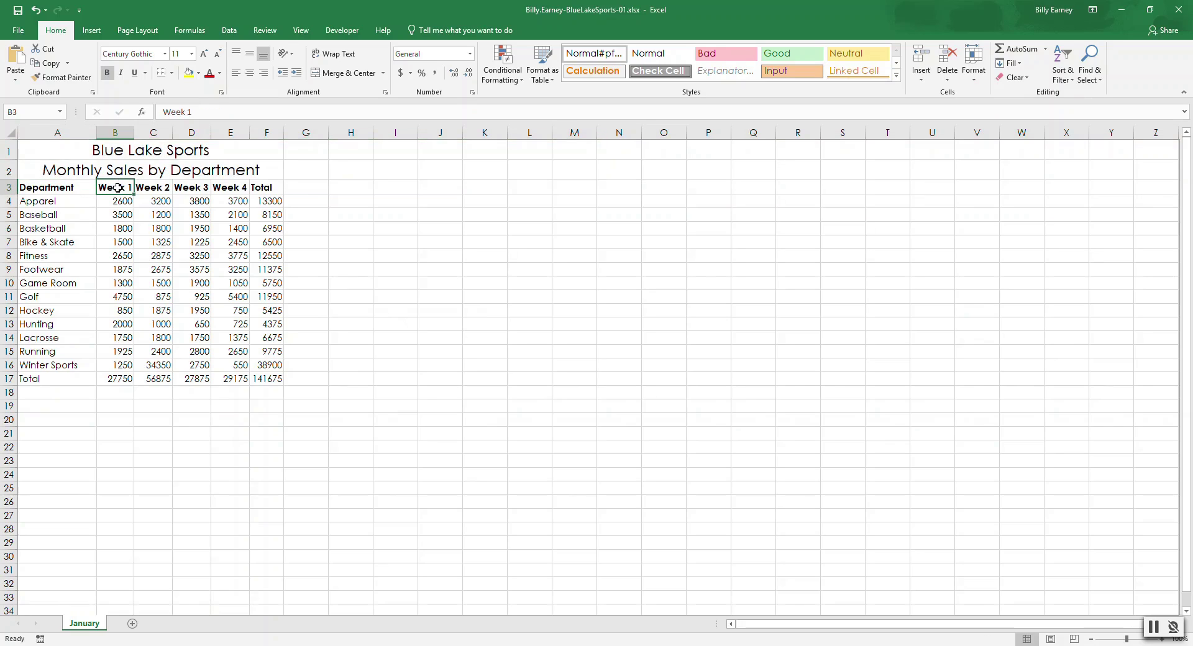
key(shift+Right)
key(shift+Right)
key(shift+Right)
key(shift+Right)
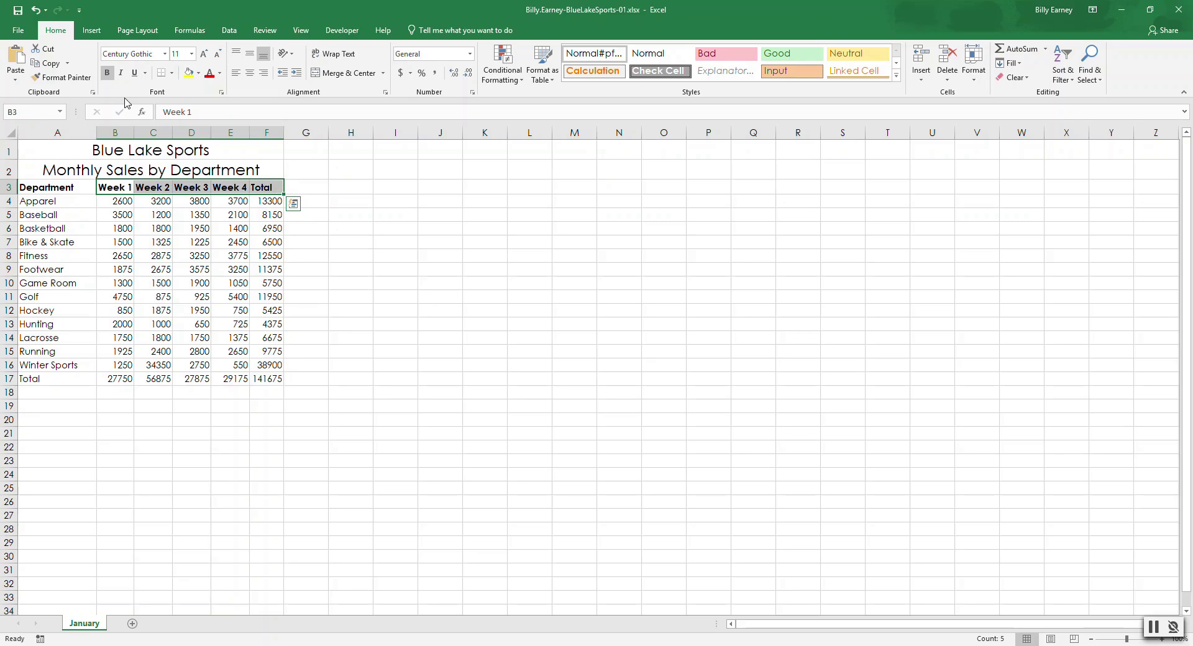
click(249, 75)
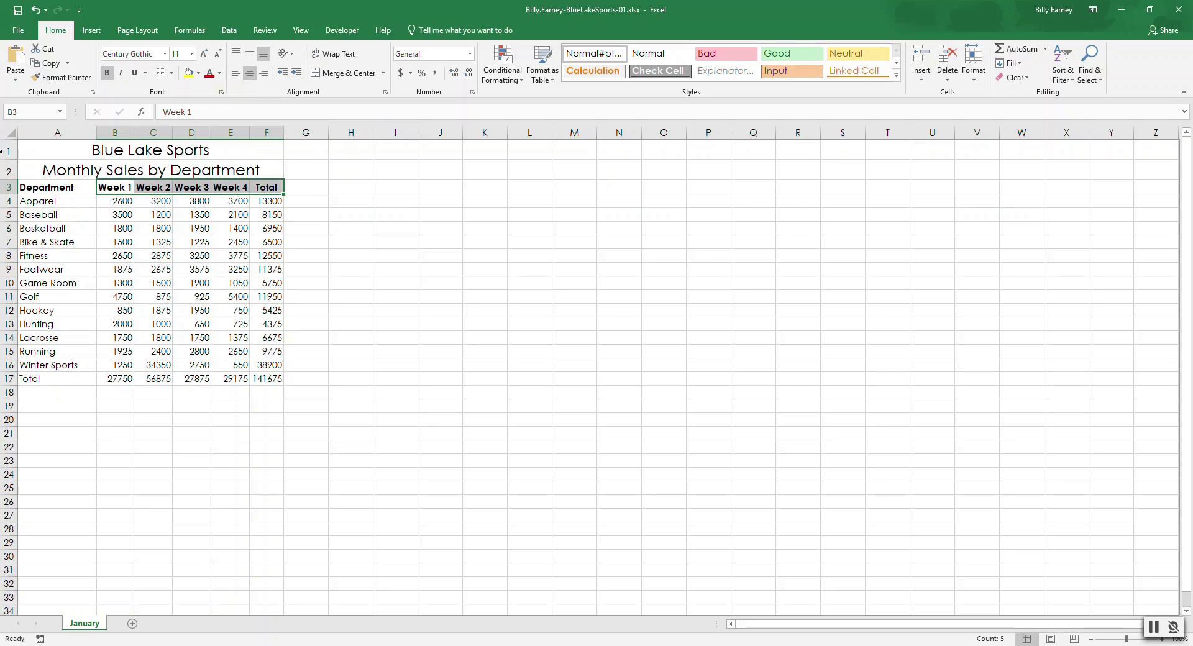
click(124, 203)
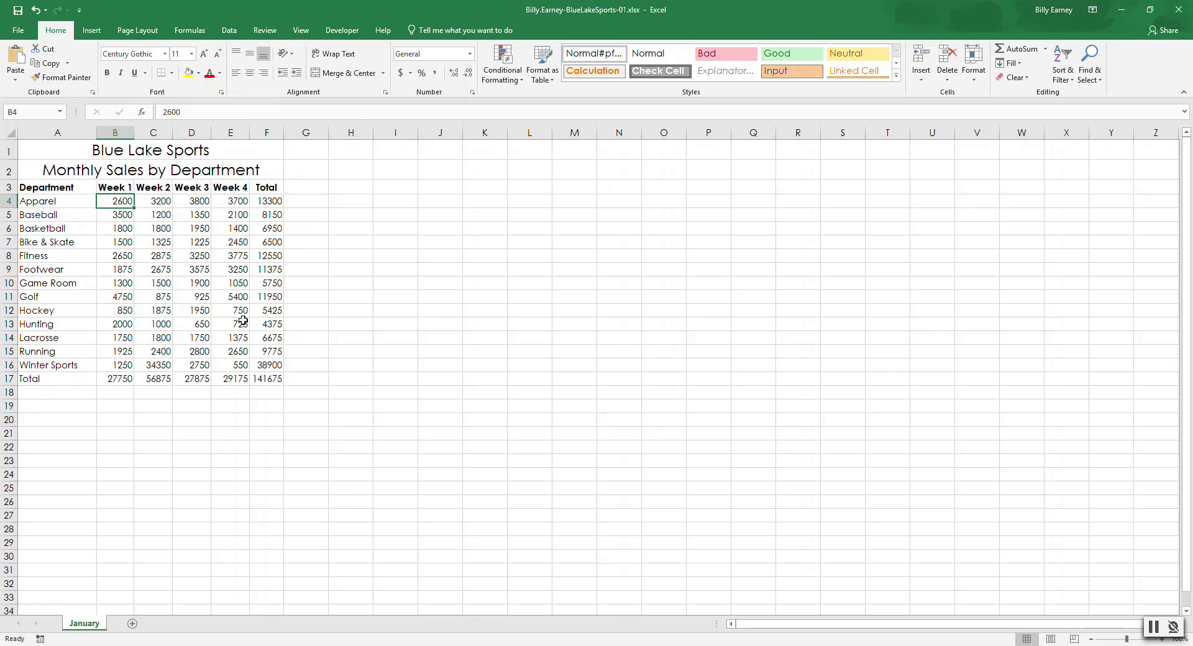
- Apply Comma Style to the sales figures in B4:F16 and remove both decimal places
shift+click(274, 366)
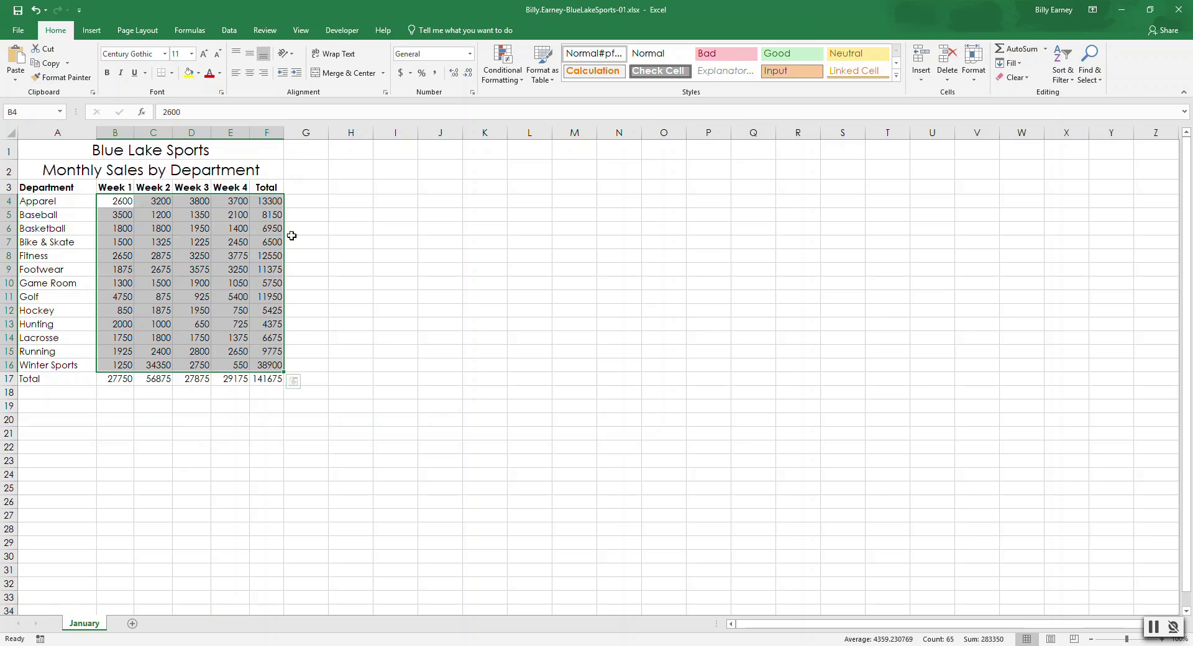
click(469, 55)
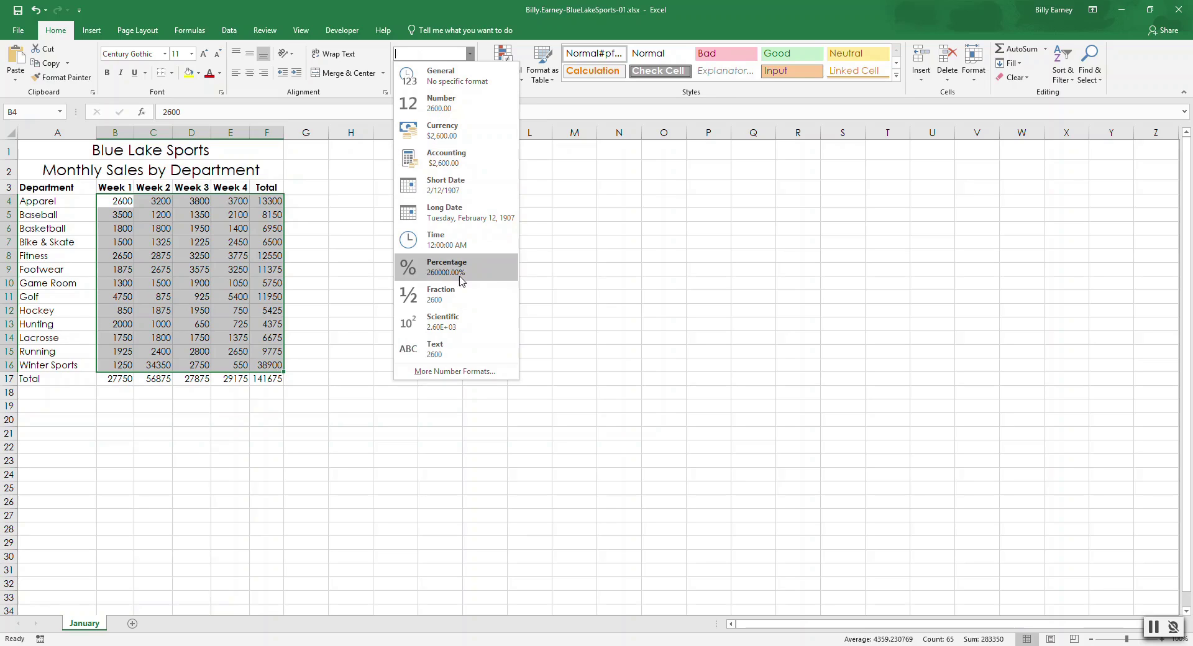
click(447, 20)
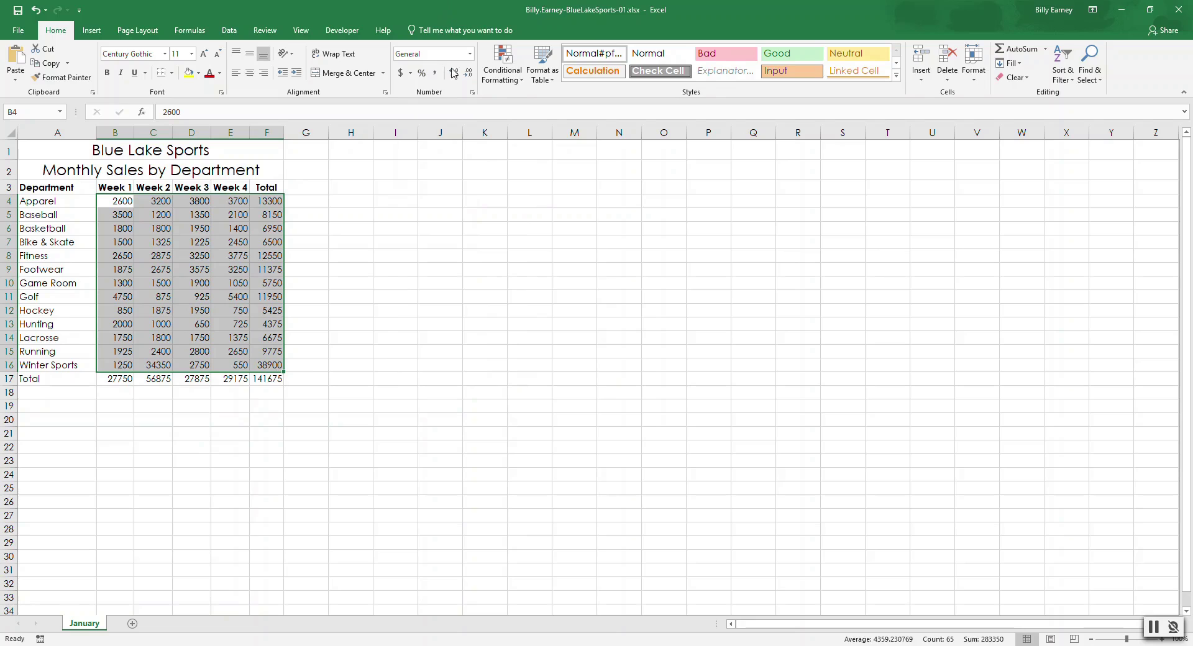
click(472, 92)
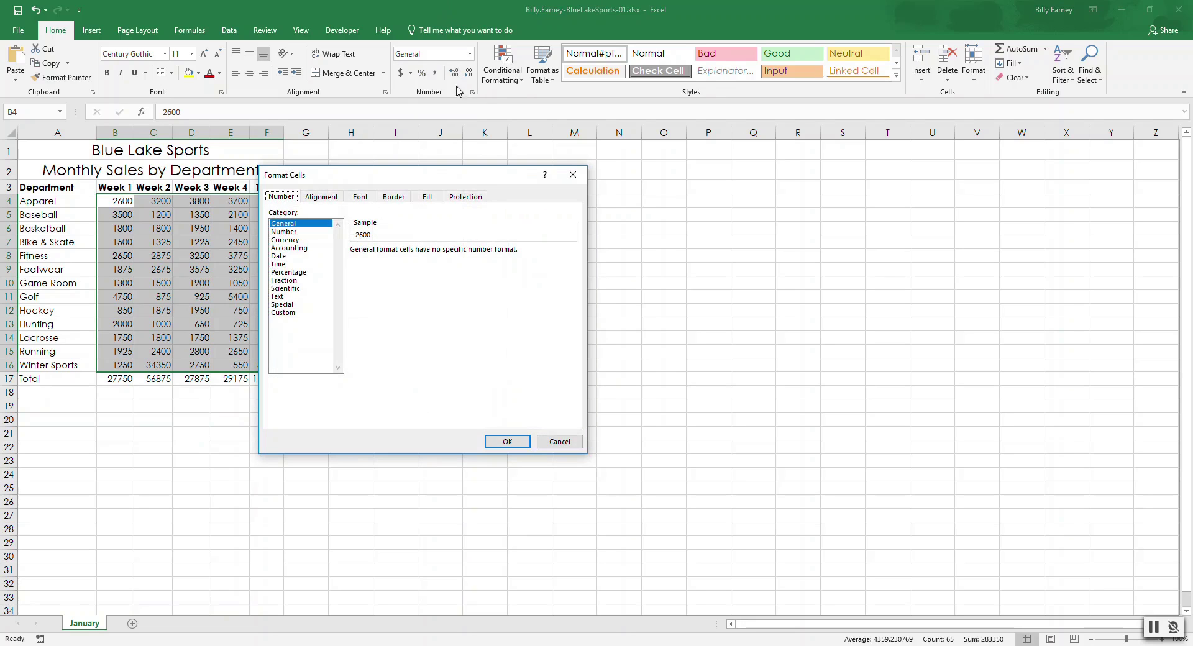
click(559, 442)
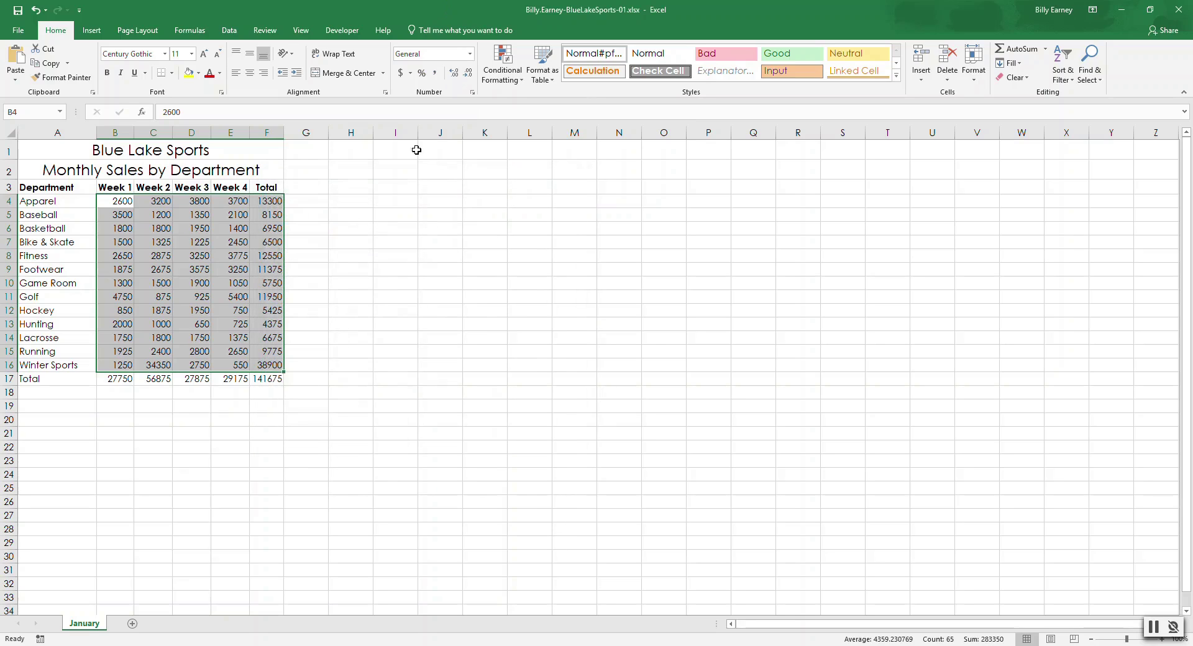
click(436, 74)
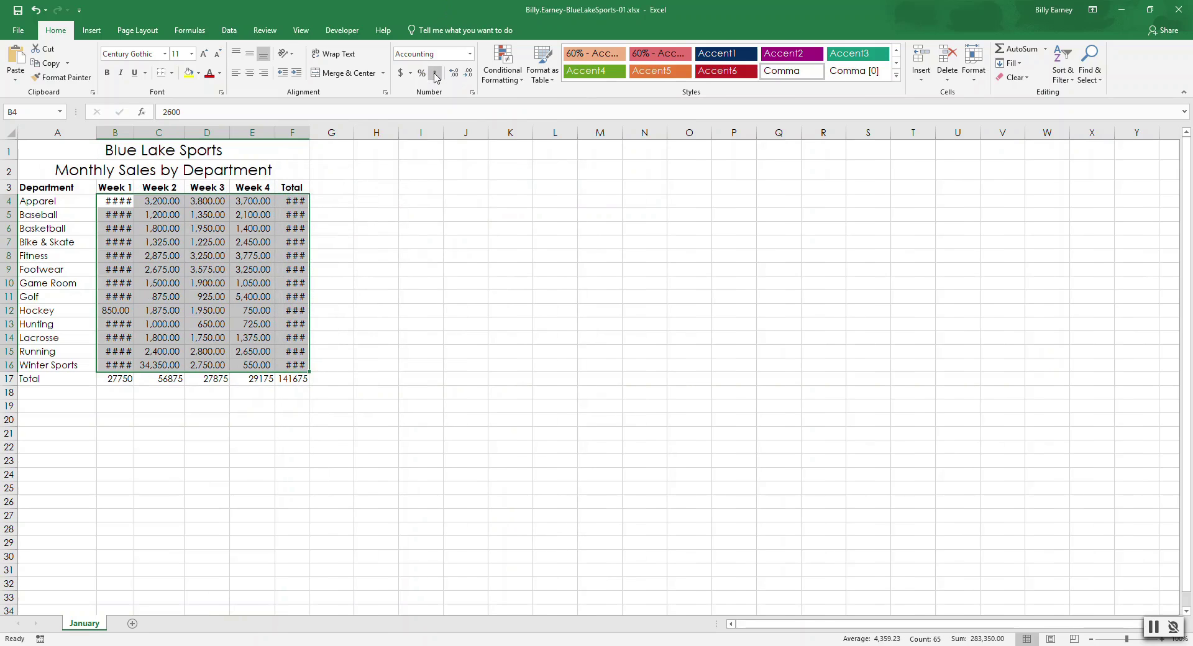
click(468, 74)
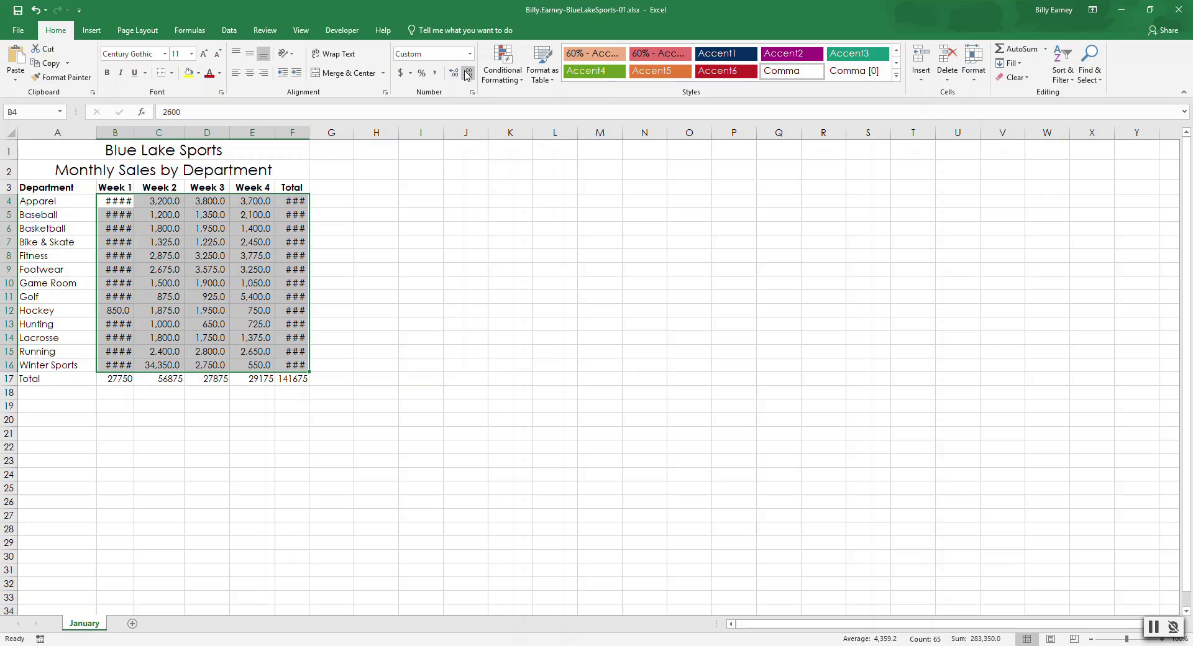
click(468, 74)
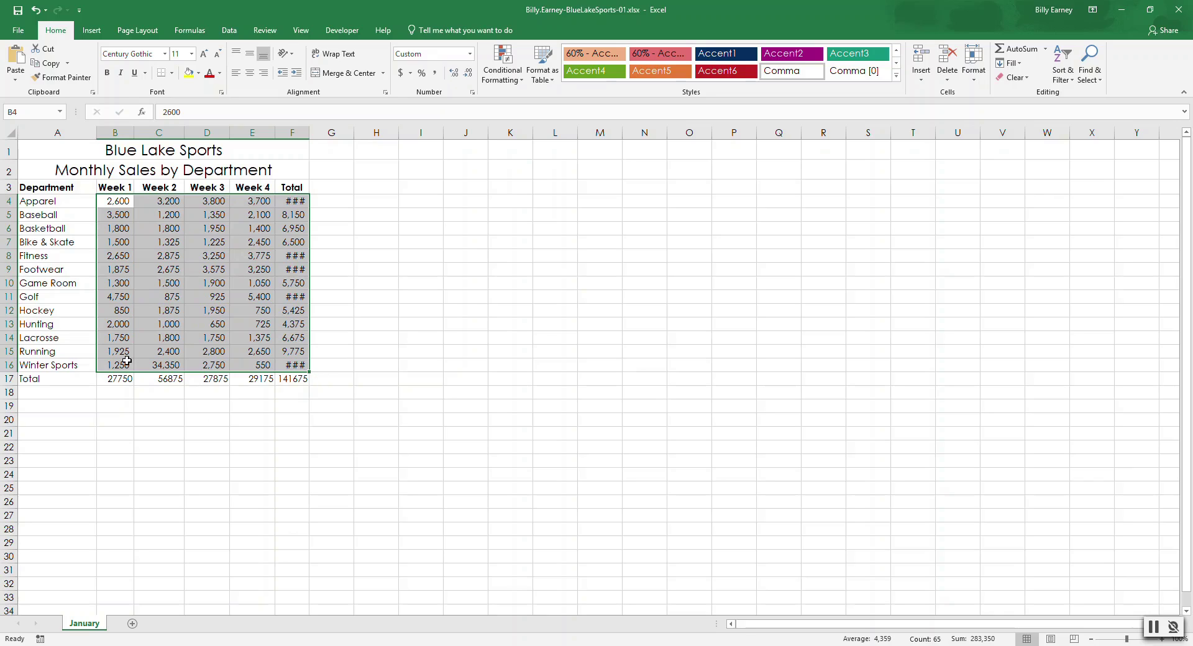
click(124, 380)
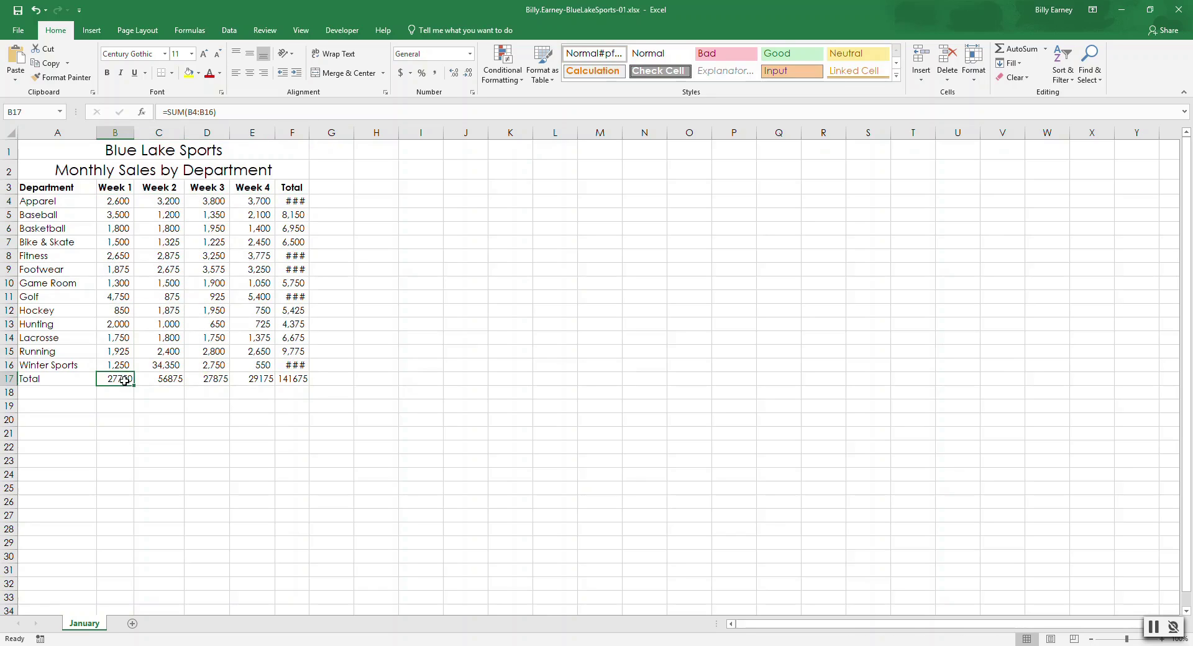
- Give the B17:F17 totals Accounting dollar format with zero decimal places
key(shift+Right)
key(shift+Right)
key(shift+Right)
key(shift+Right)
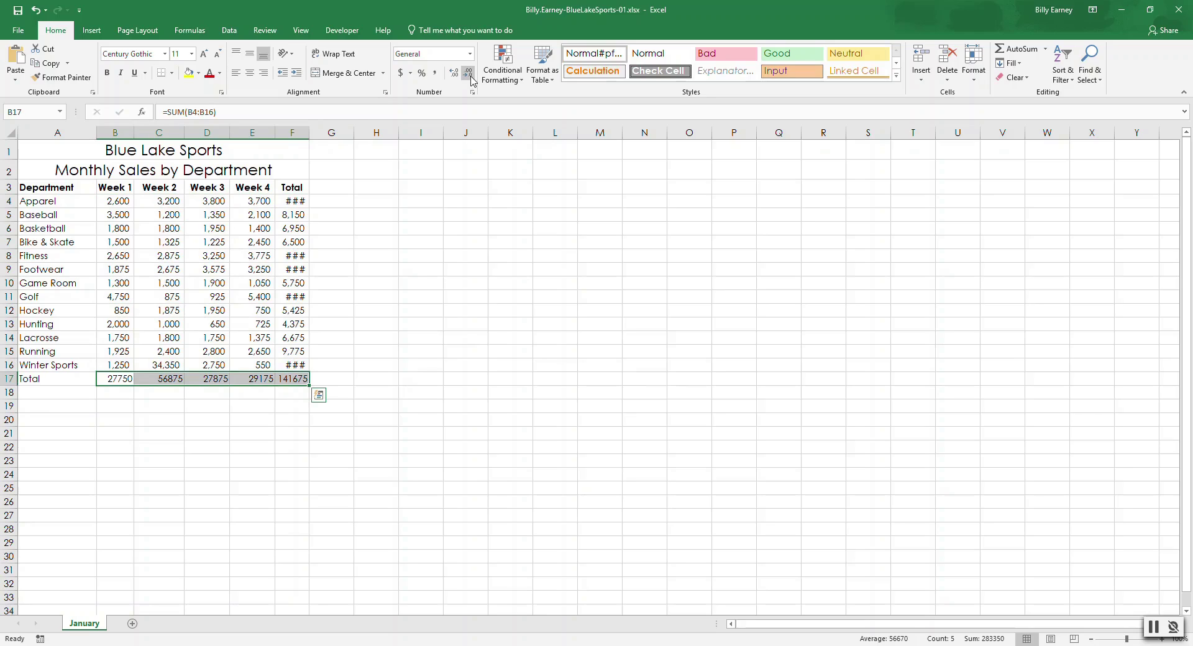
click(470, 53)
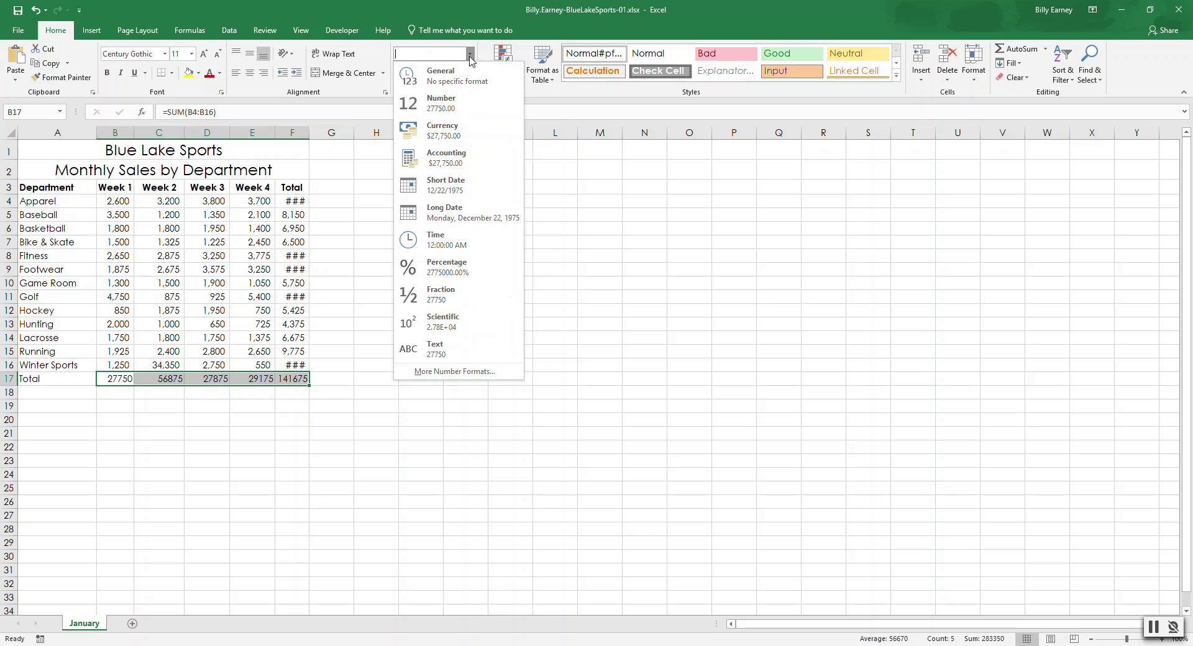
click(463, 158)
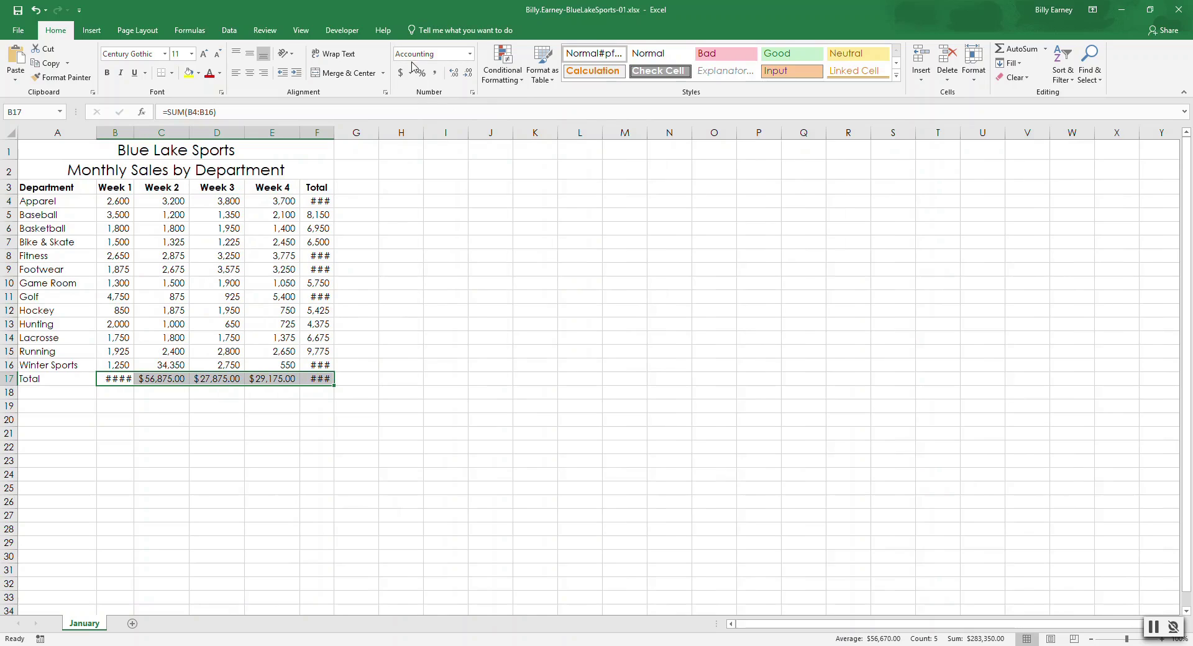
click(472, 55)
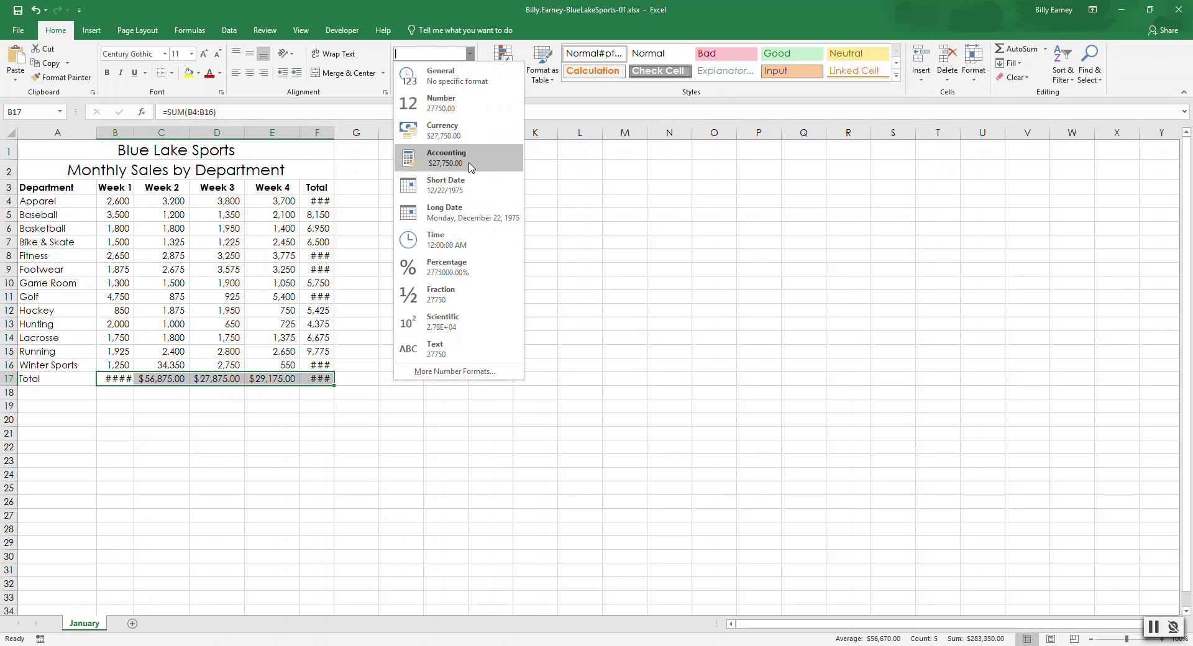
click(454, 9)
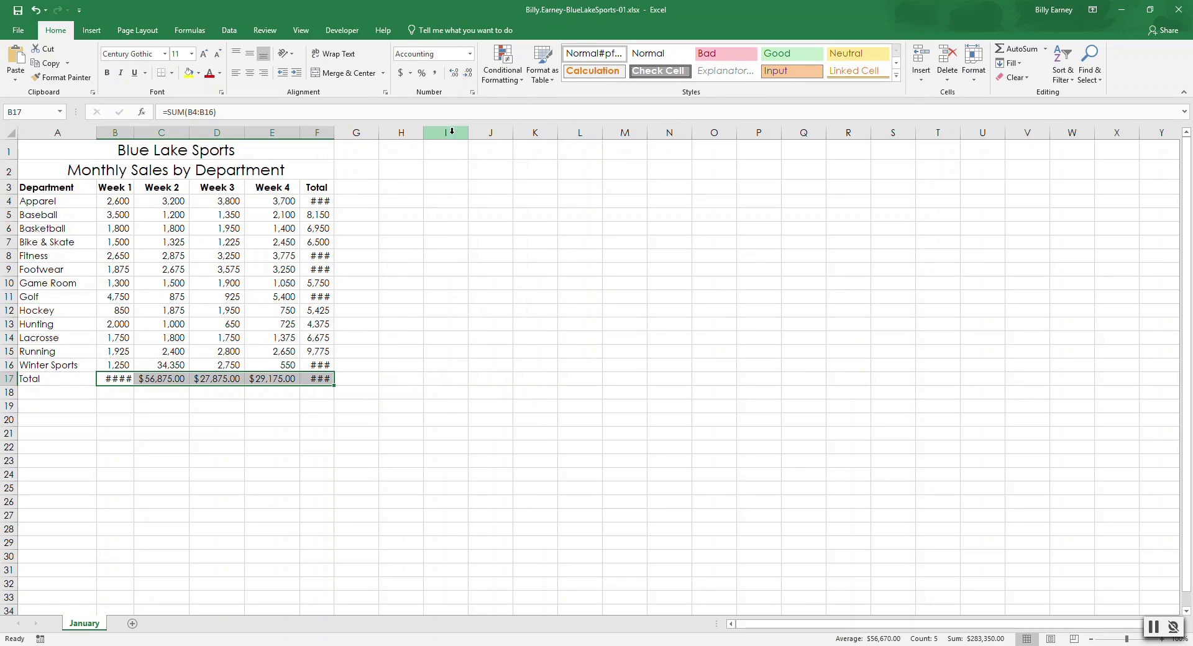
click(468, 74)
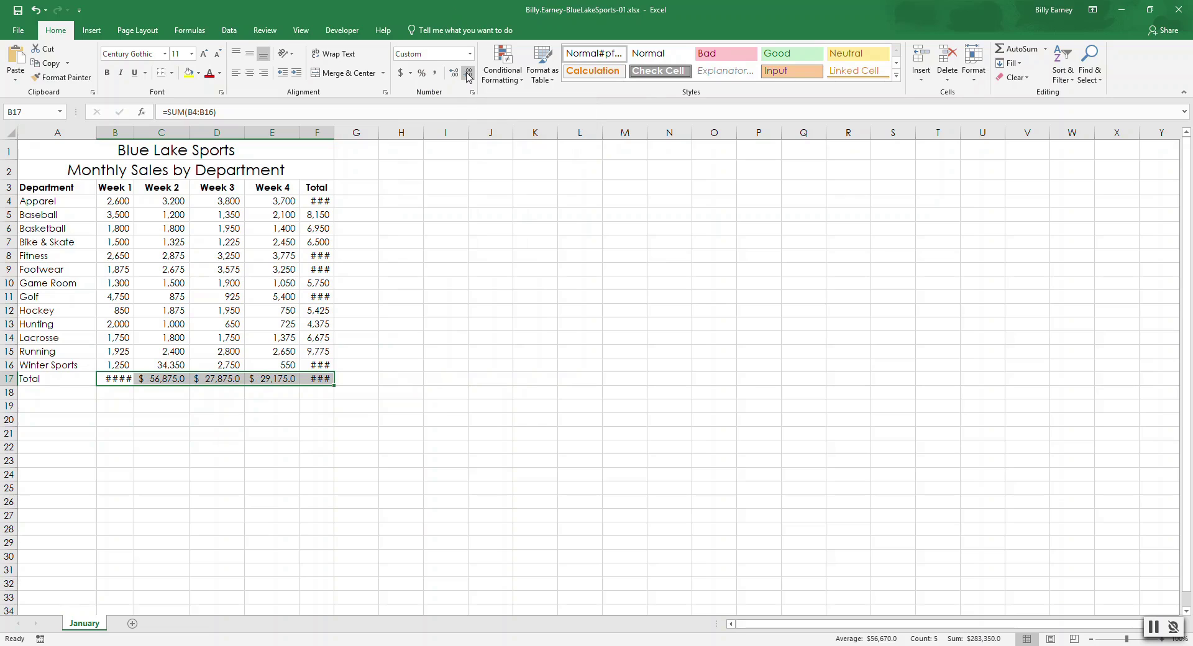
click(468, 74)
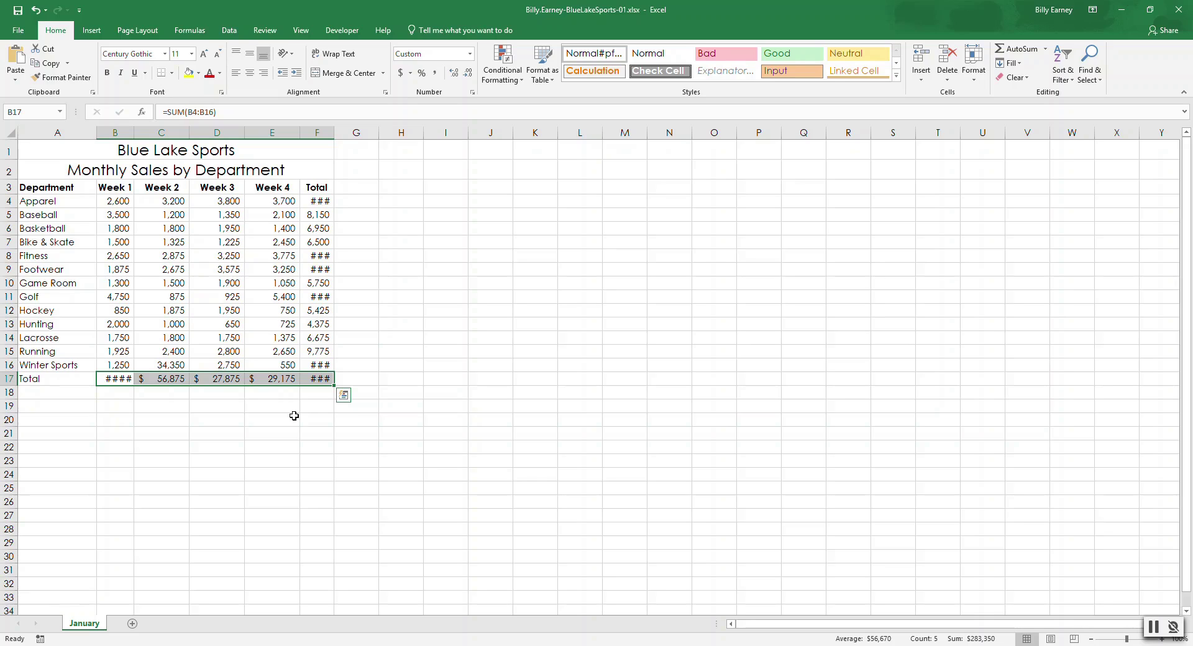
- Apply All Borders to every cell of the A3:F17 table
click(57, 187)
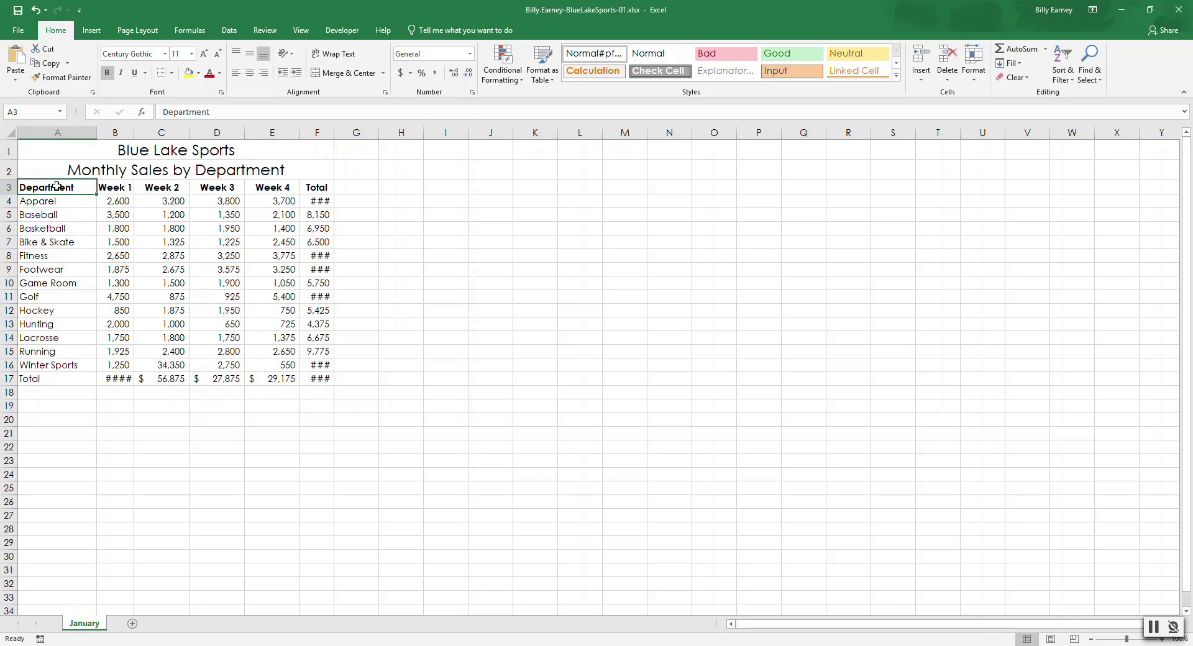
key(shift+Down)
key(shift+Down)
key(shift+Down)
key(shift+Down)
key(shift+Down)
key(shift+Down)
key(shift+Down)
key(shift+Down)
key(shift+Down)
key(shift+Down)
key(shift+Down)
key(shift+Down)
key(shift+Down)
key(shift+Down)
key(shift+Down)
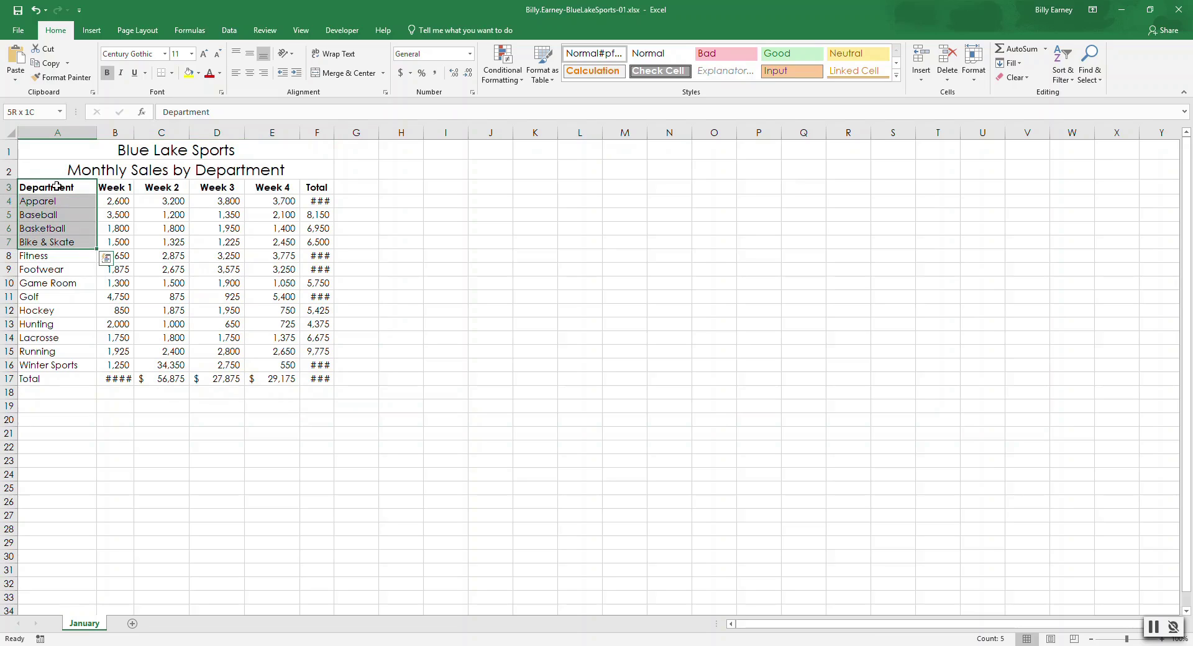
key(shift+Up)
key(shift+Right)
key(shift+Right)
key(shift+Right)
key(shift+Right)
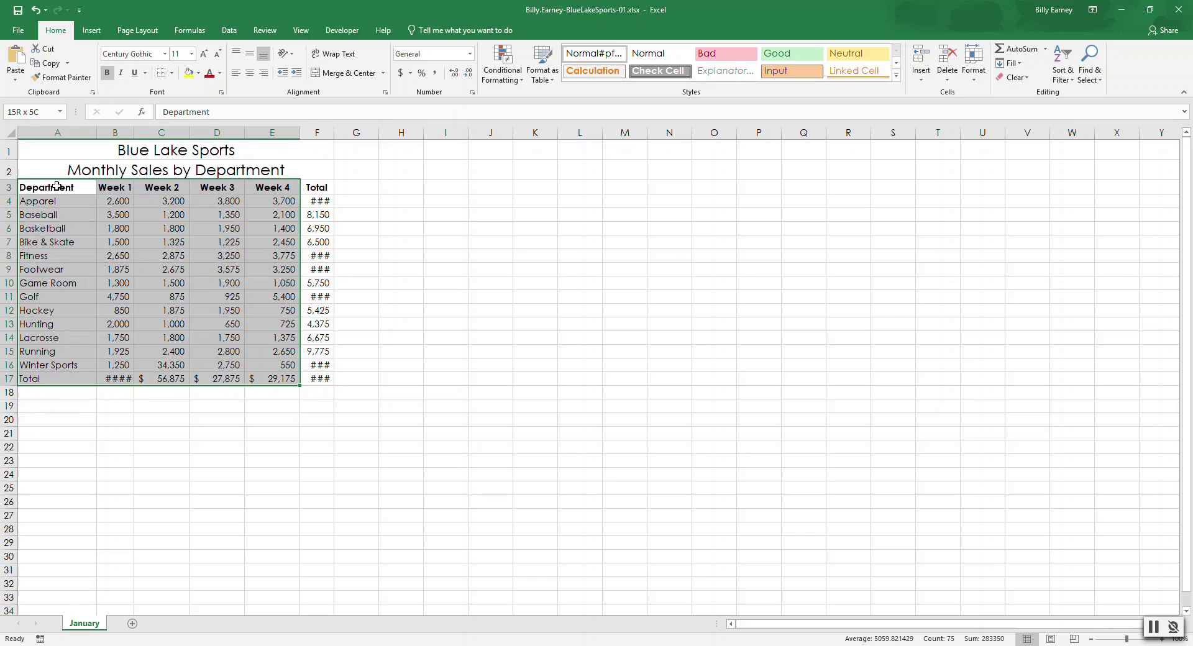
key(shift+Right)
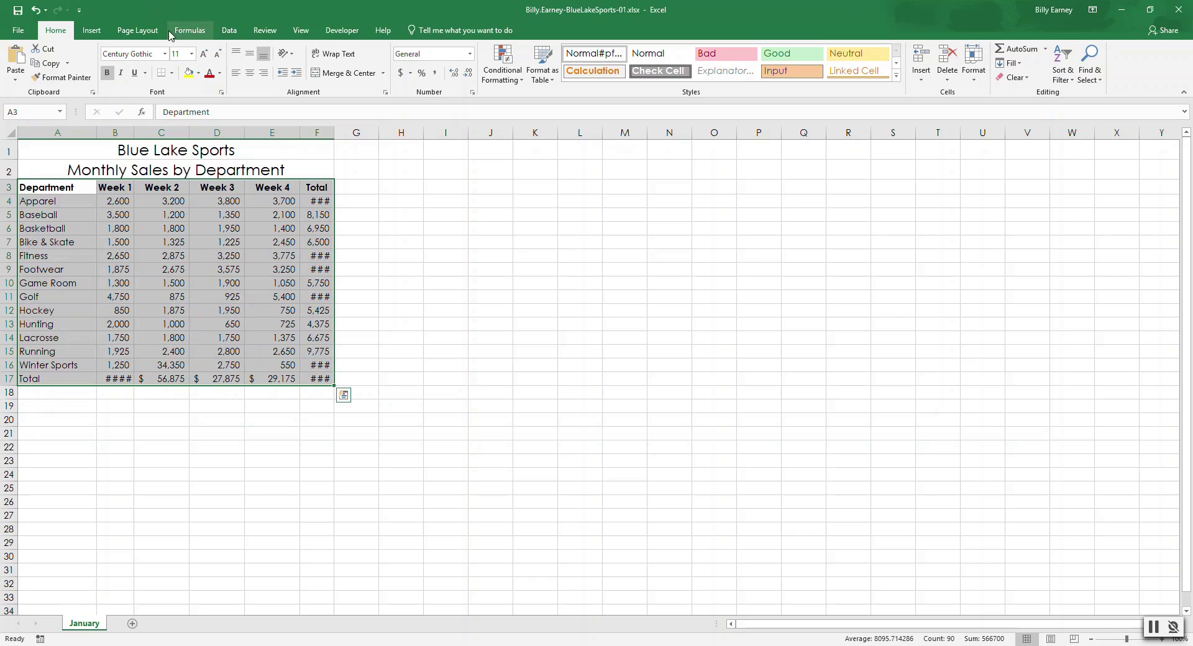
click(172, 73)
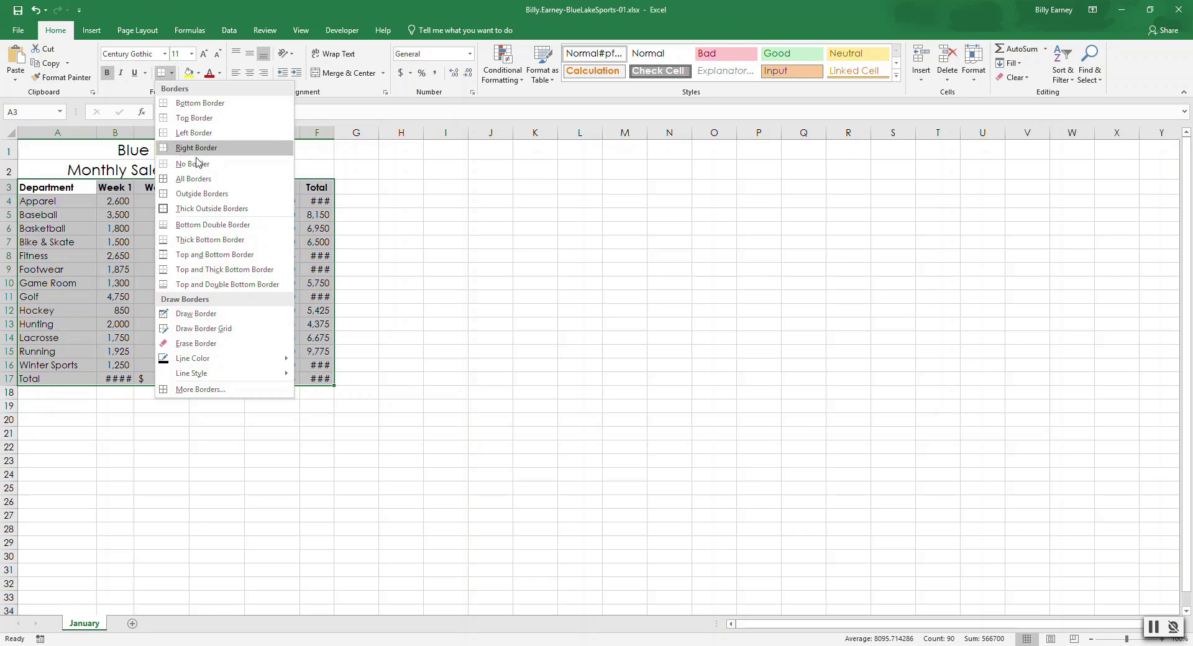
click(194, 179)
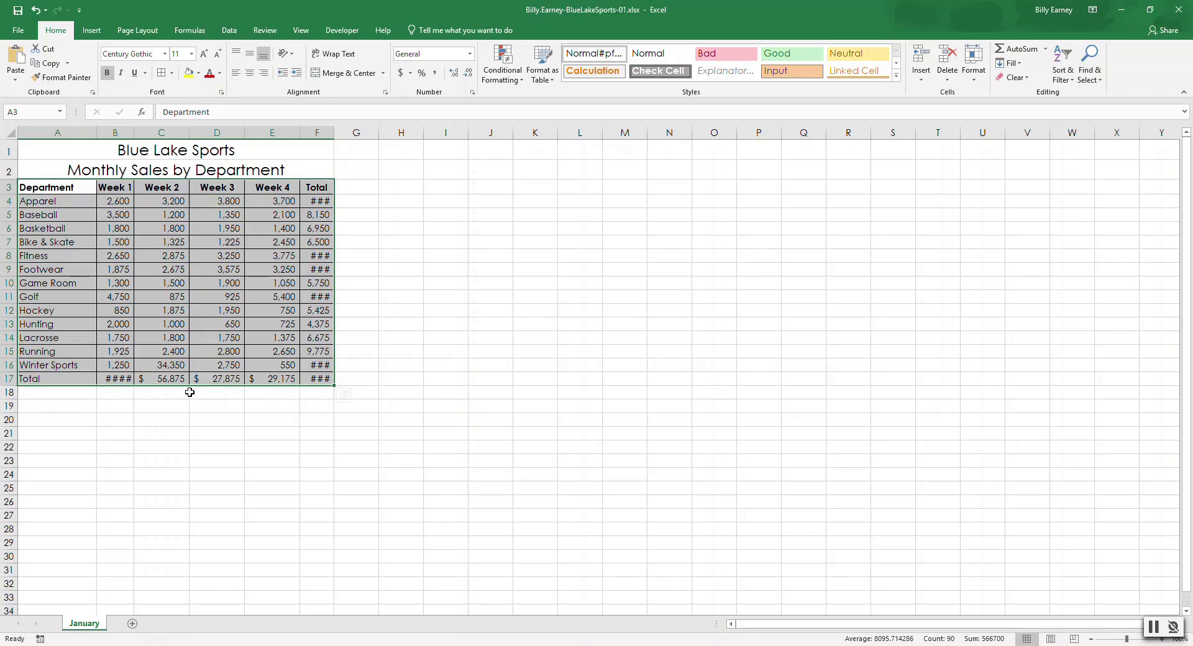
- AutoFit columns B through F so values like $141,675 display fully
click(116, 132)
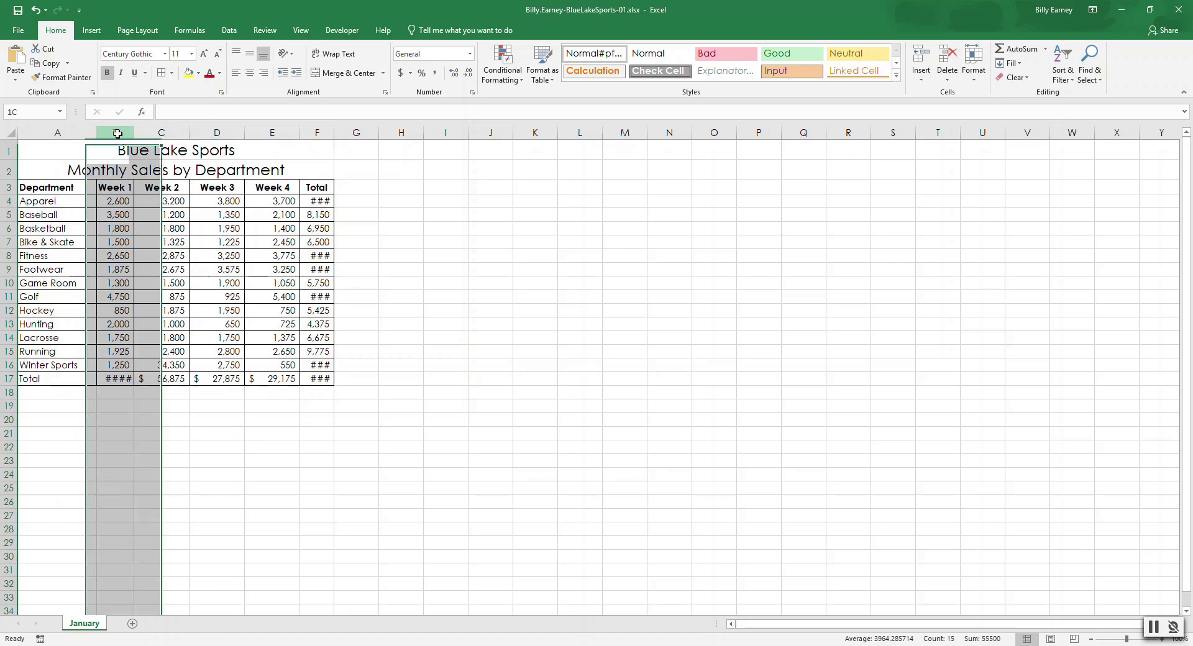
drag(117, 132, 317, 131)
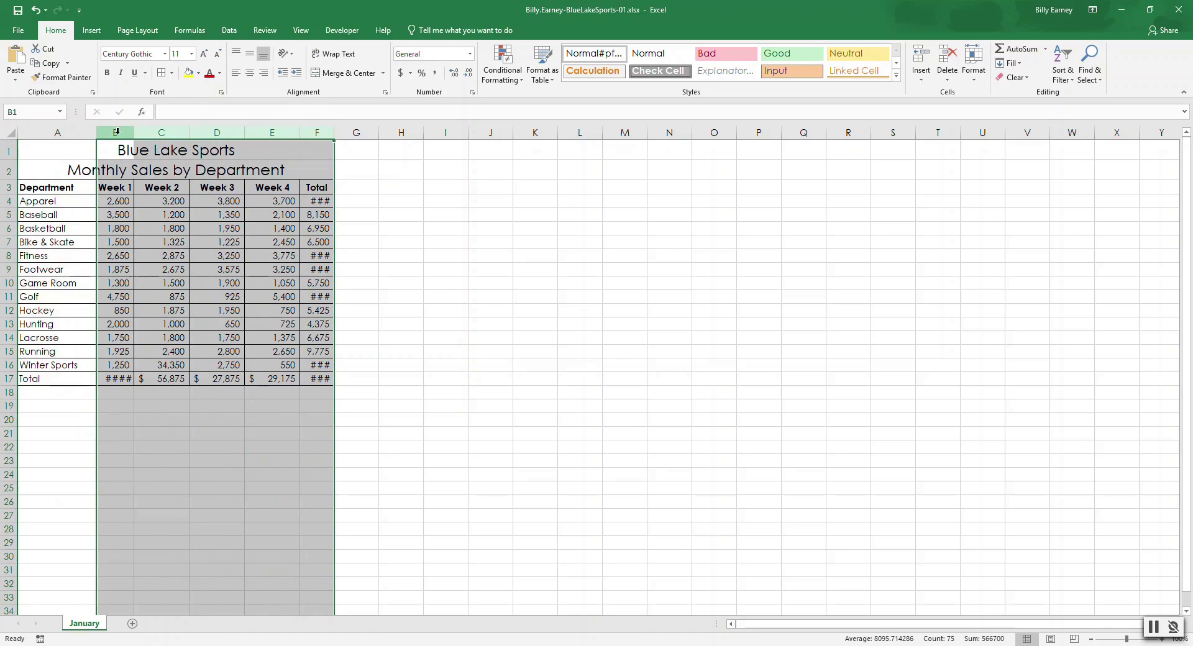
double_click(334, 132)
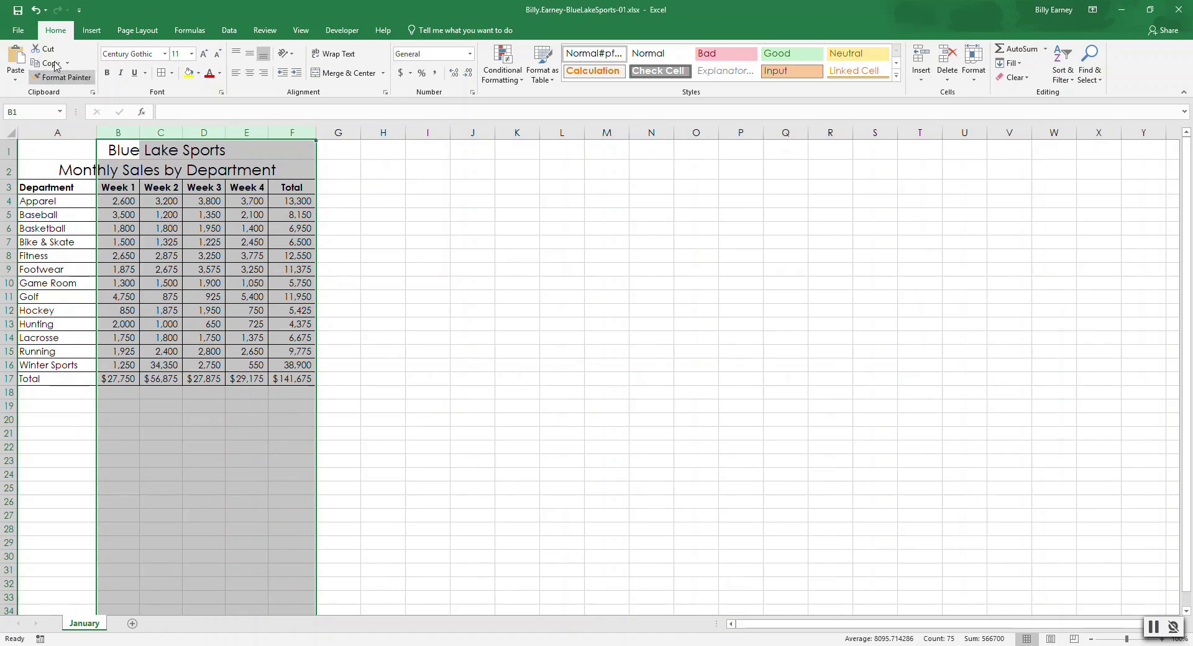
- Insert a Sheet Name field into the right header section in Page Layout view
click(92, 32)
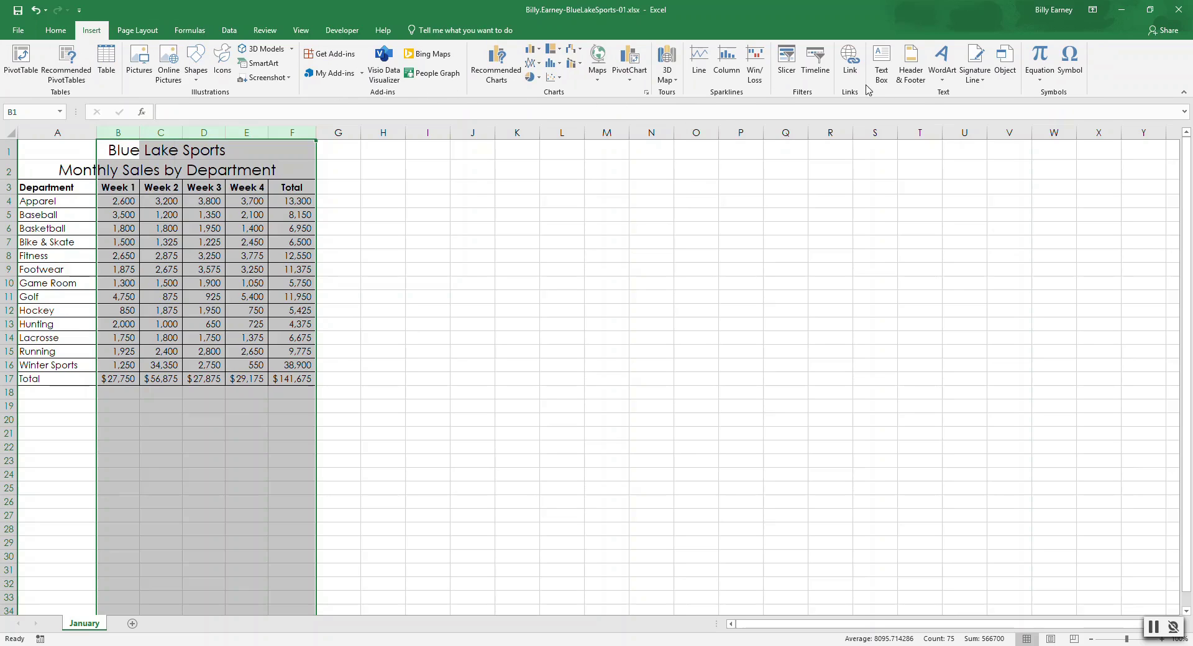
click(915, 71)
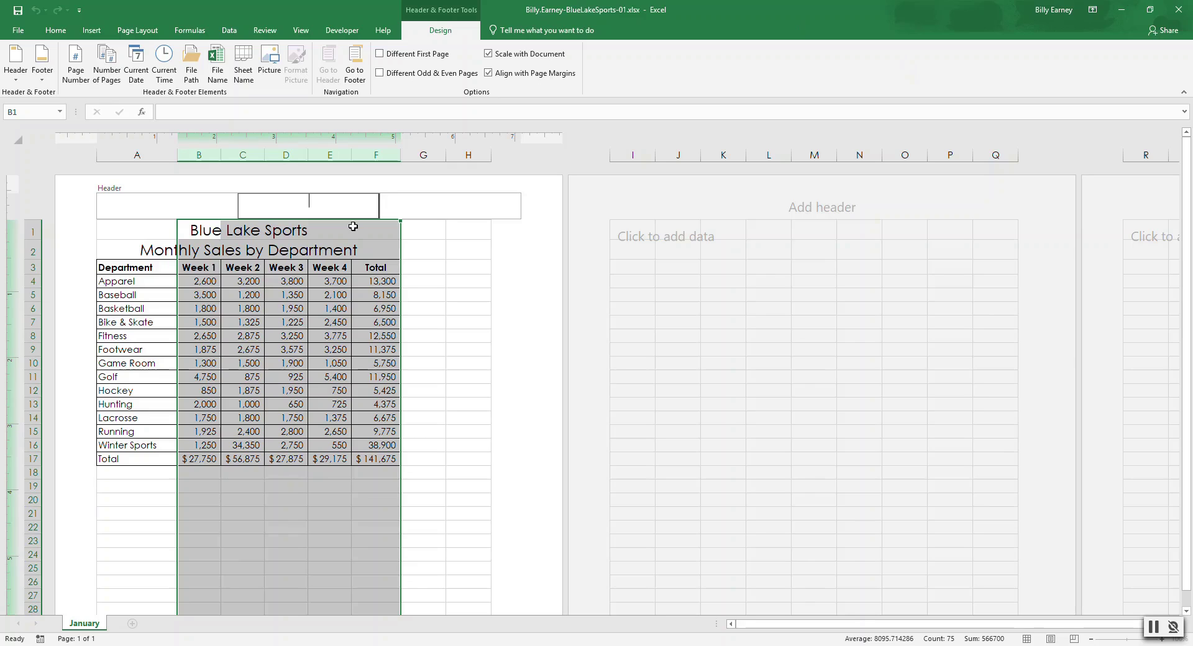
click(422, 208)
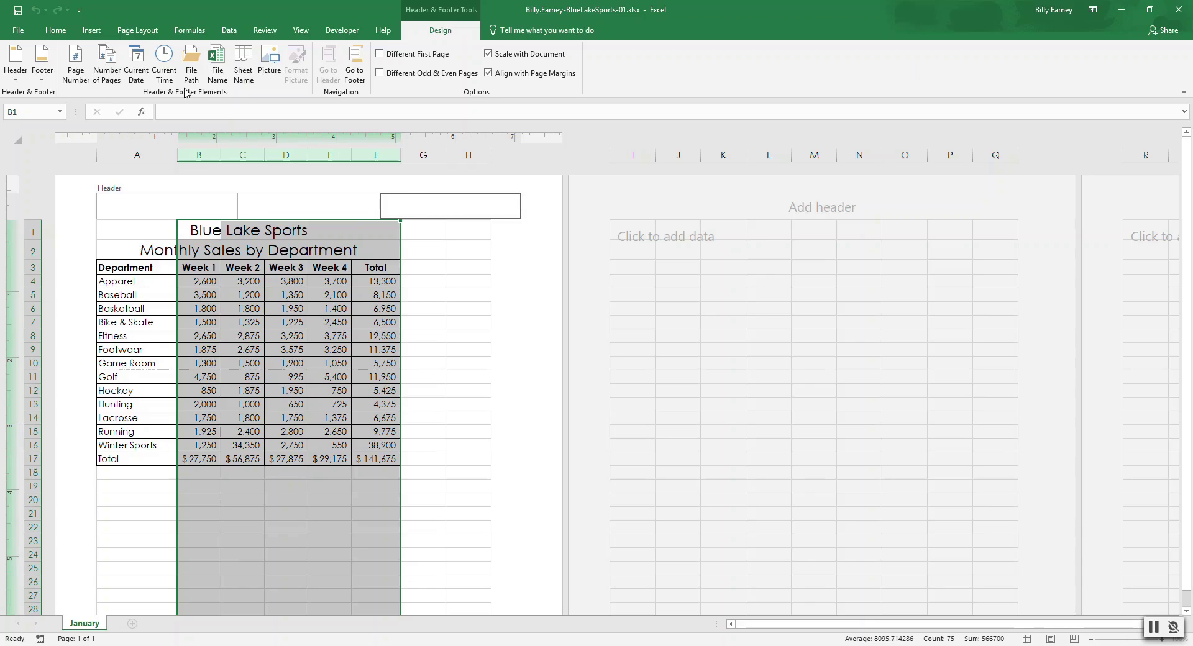
click(241, 75)
drag(1184, 252, 1186, 256)
drag(1192, 350, 1188, 509)
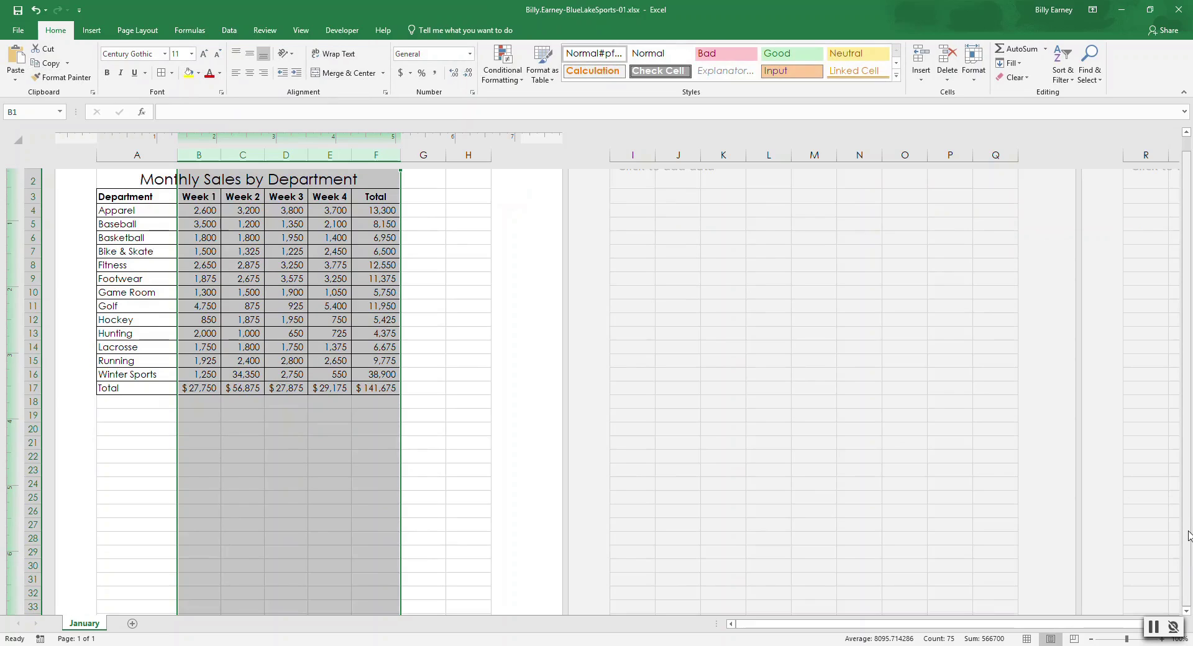
- Enter the author's name in the right footer section, then leave the footer
drag(1187, 613, 1187, 613)
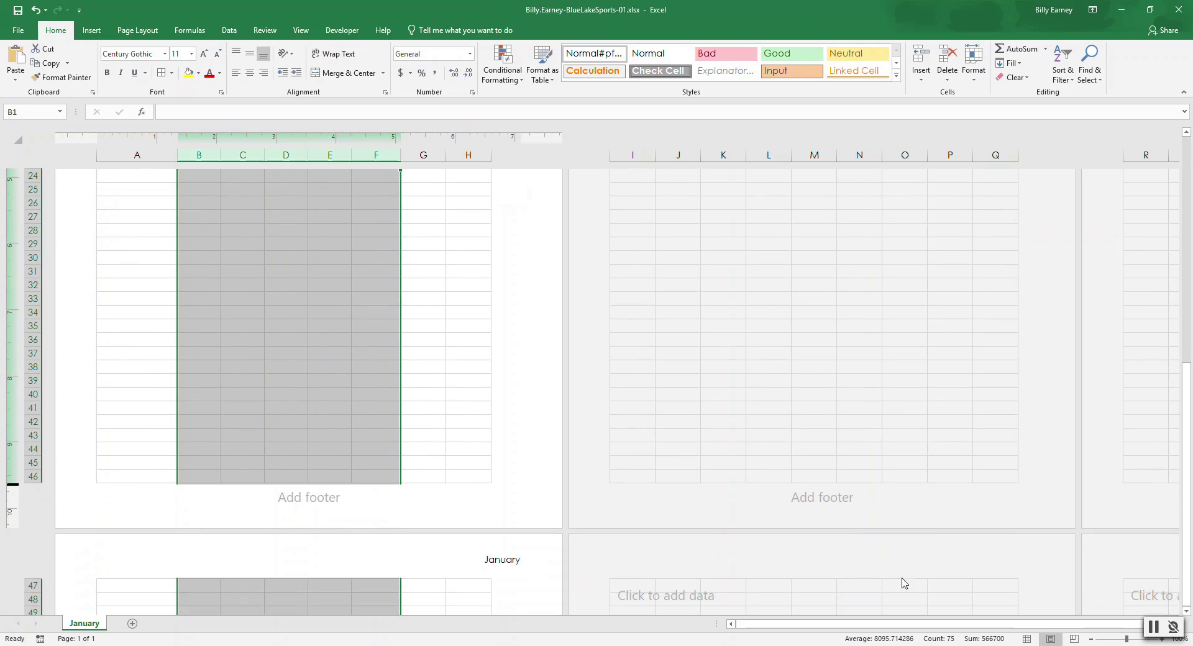
click(306, 498)
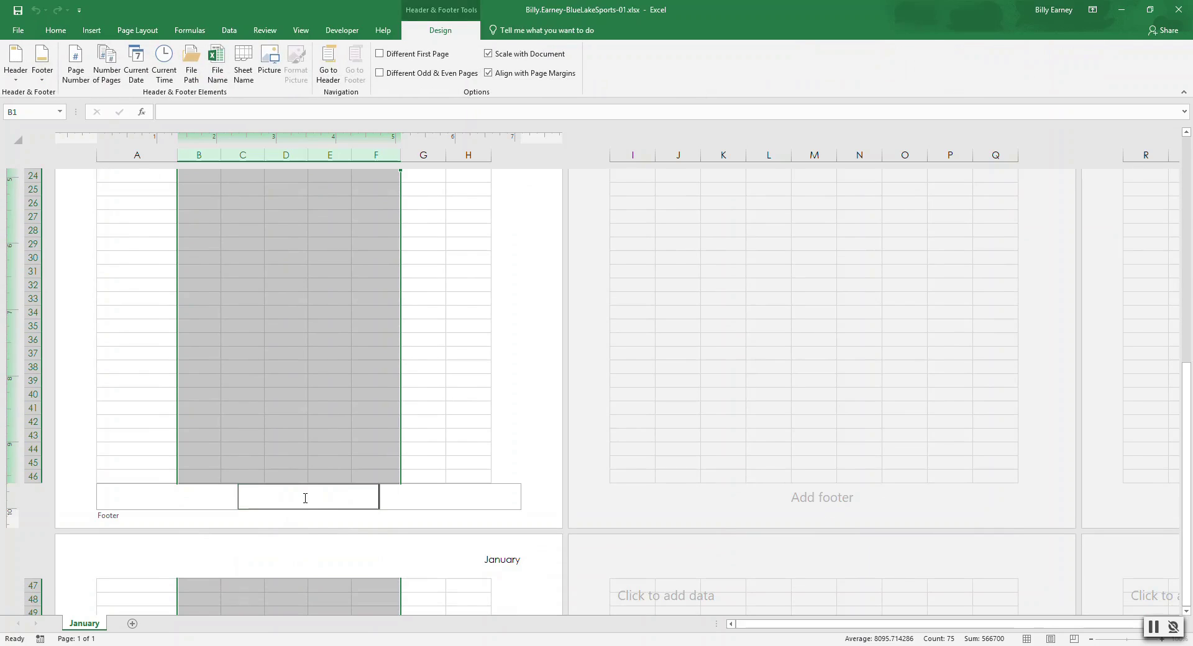
click(412, 504)
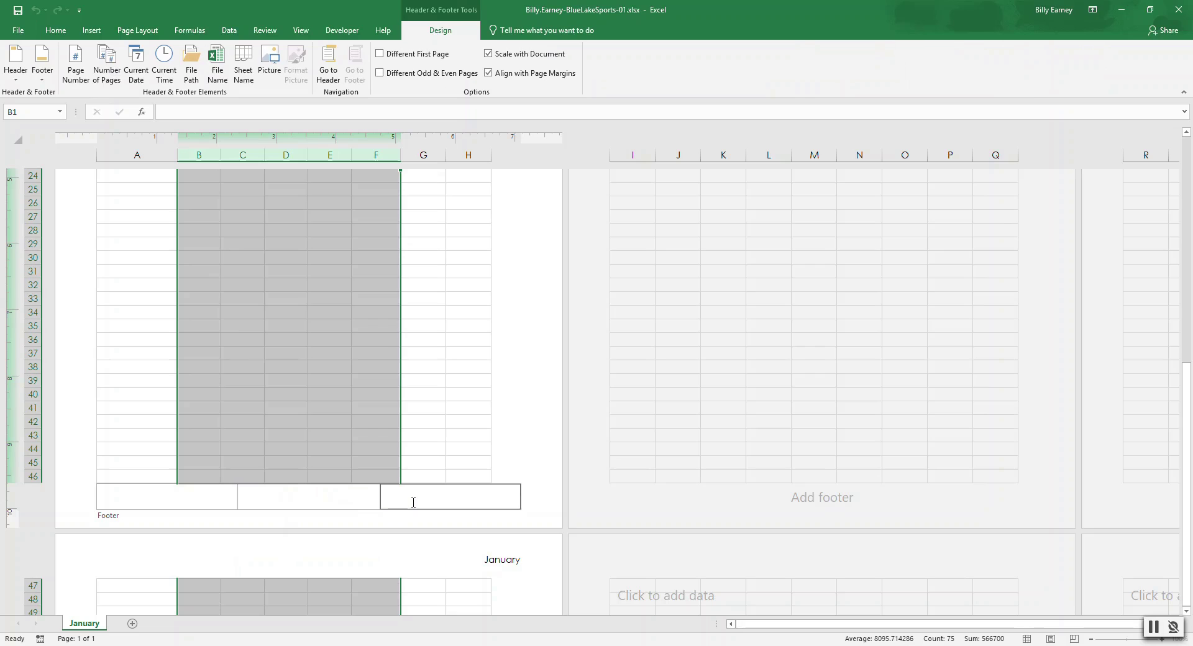
text(Billy Earney)
click(432, 370)
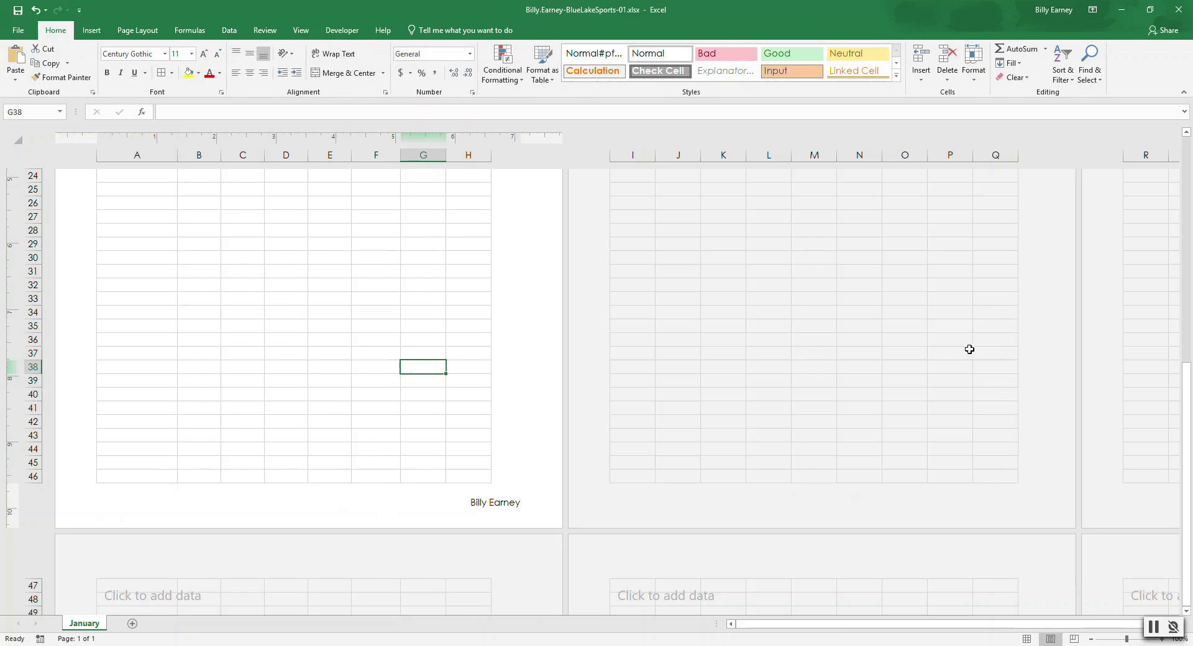
- Switch the January sheet to Normal view, scrolled to the top so row 1 shows
drag(1189, 363, 1185, 191)
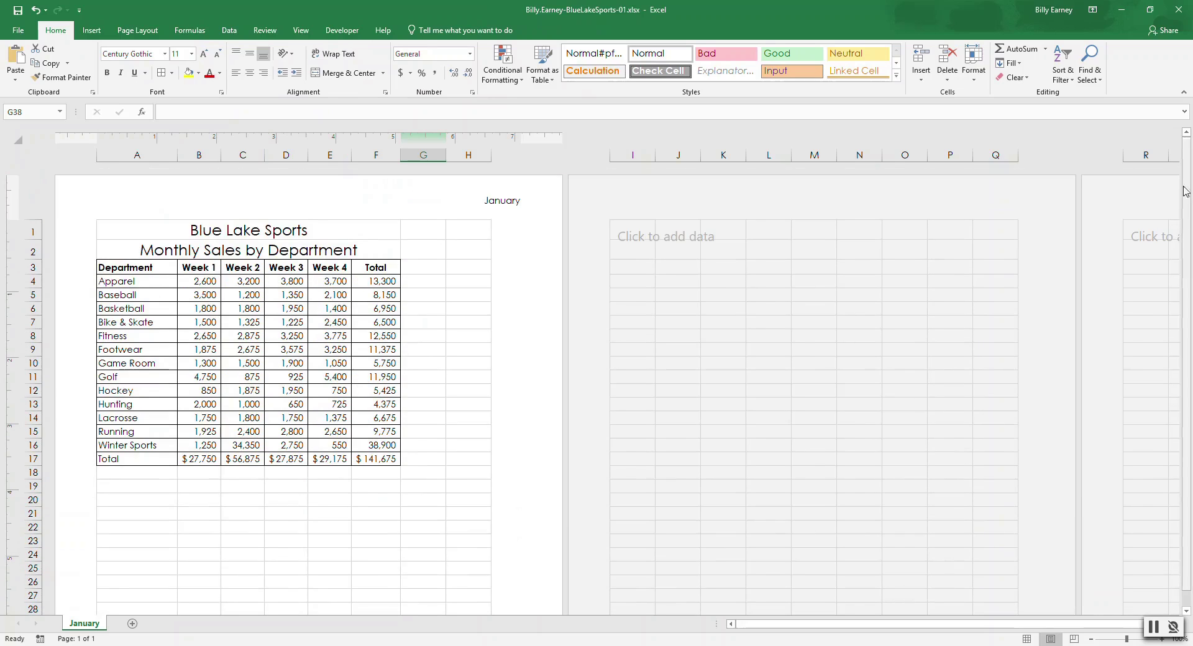
click(1027, 639)
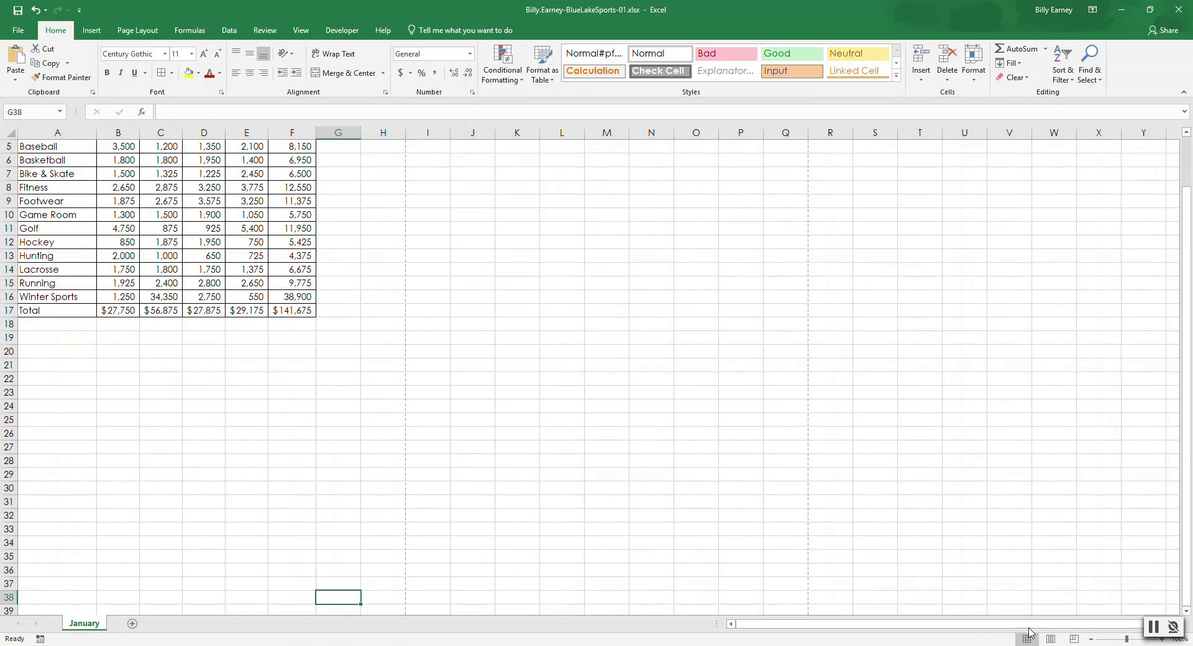
drag(1190, 433, 1189, 427)
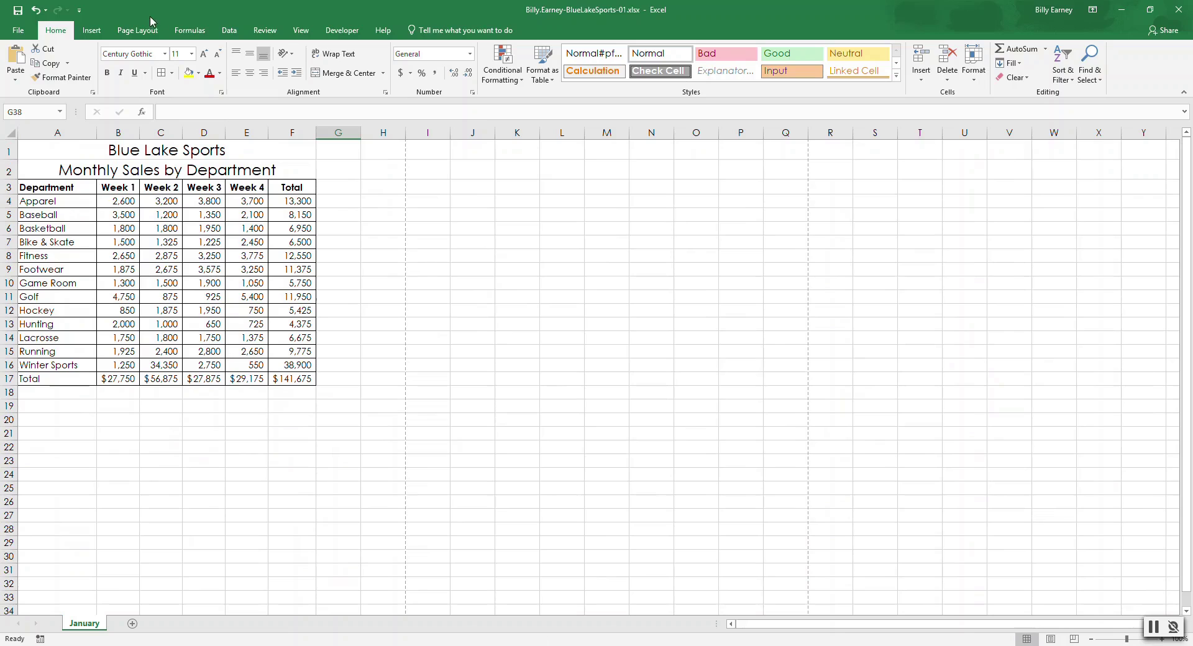
- In Page Setup margins, enable Center on page Horizontally, then return to the January worksheet
click(18, 30)
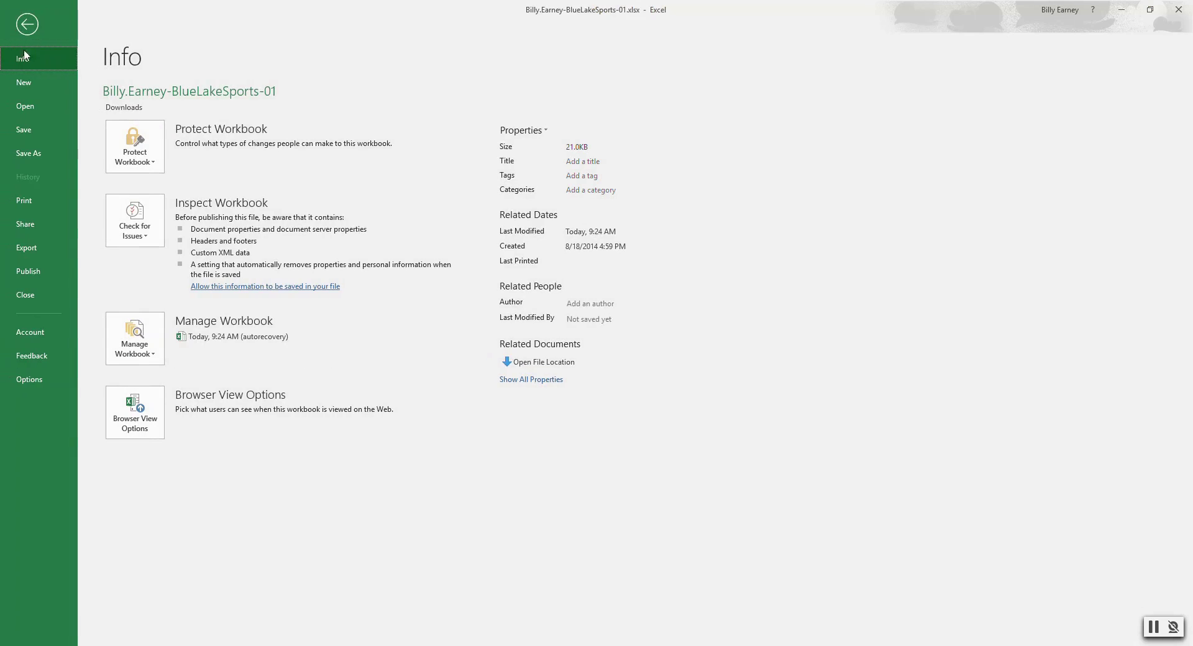
click(27, 202)
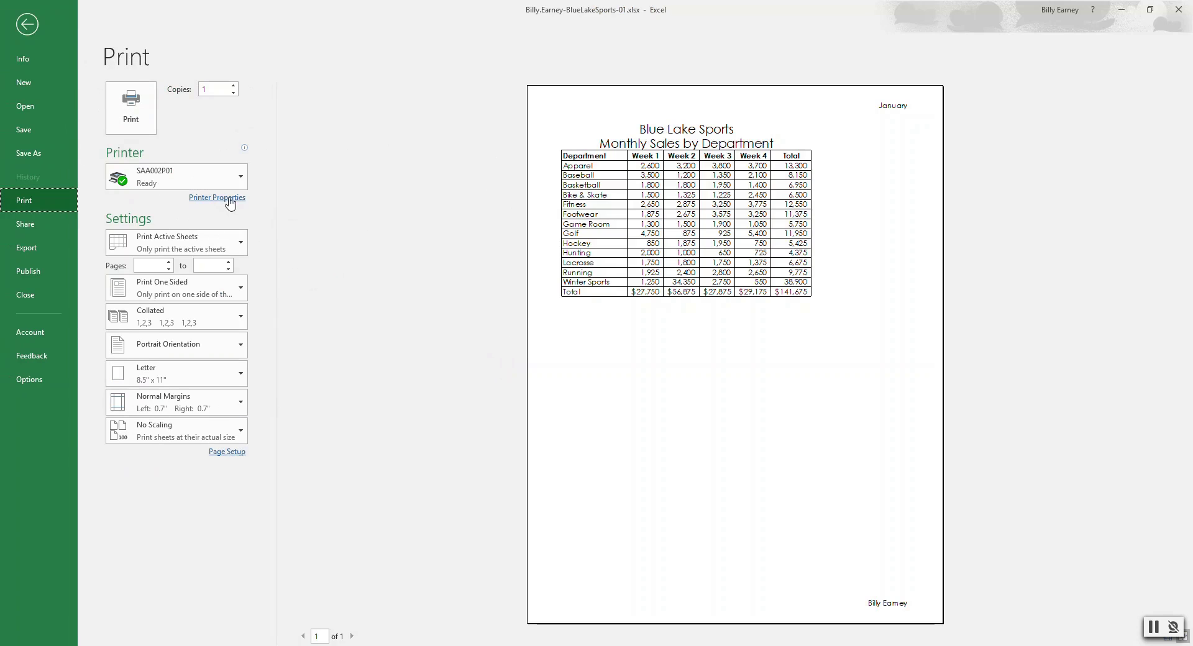
click(227, 452)
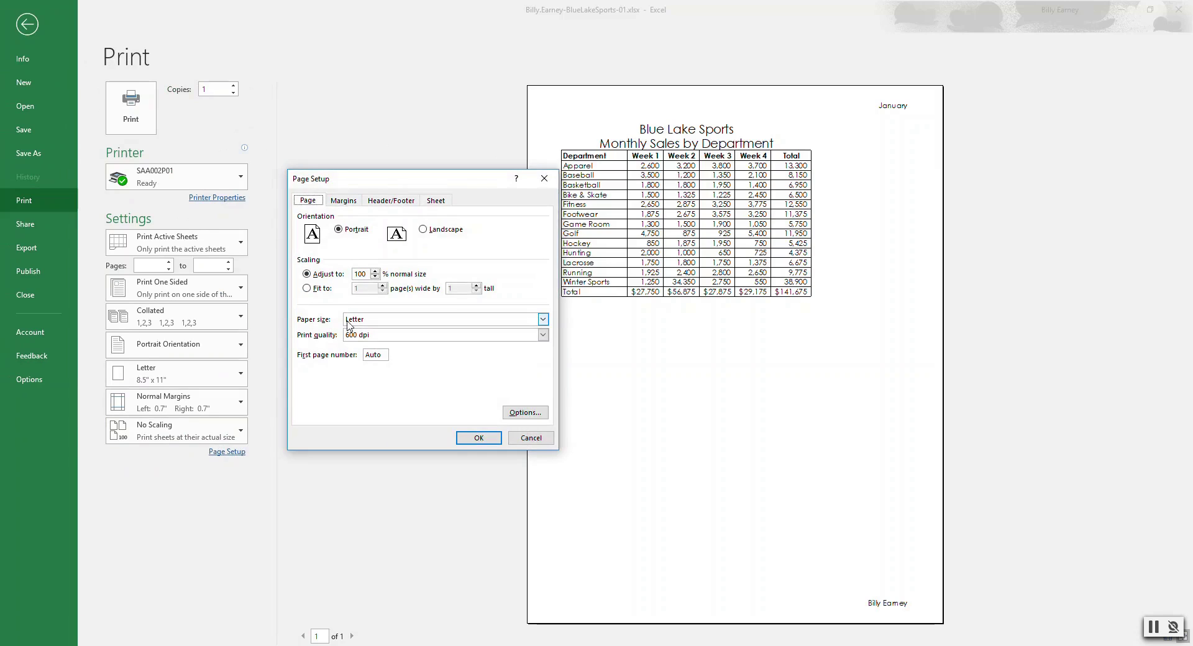
click(344, 201)
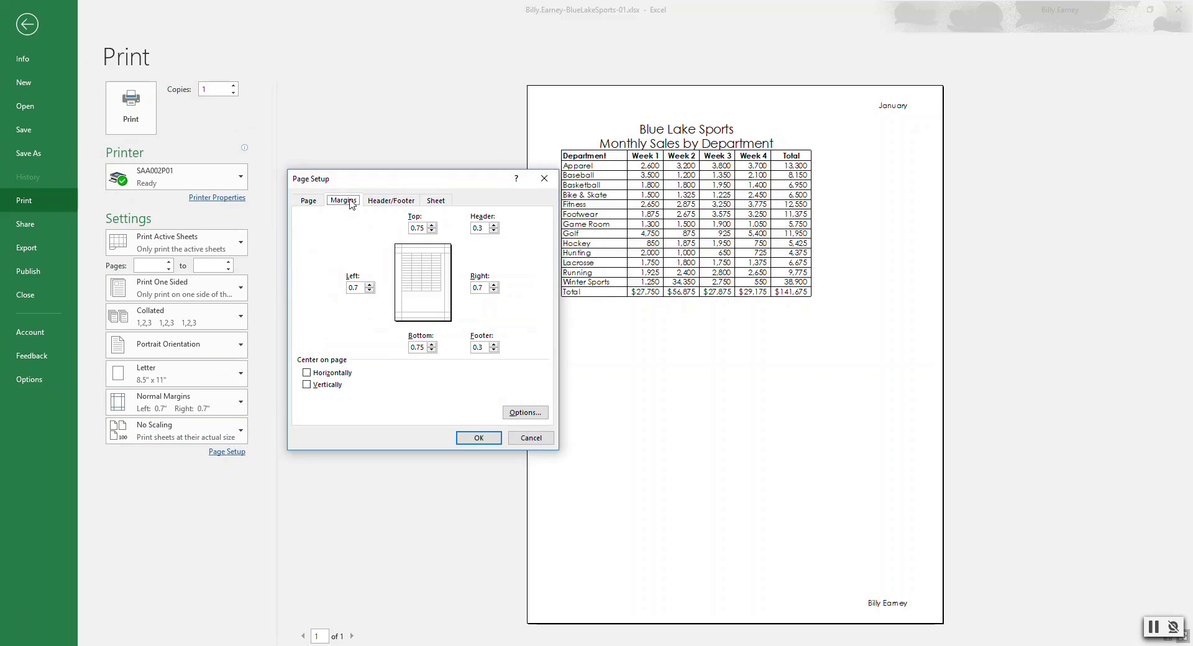
click(307, 375)
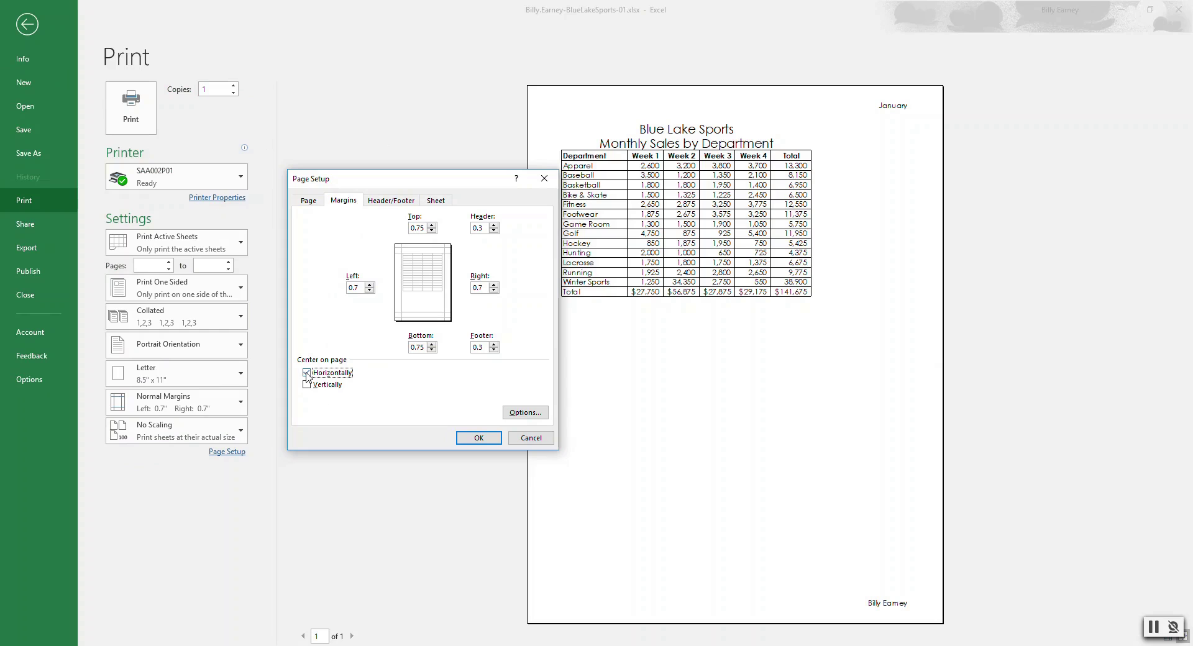
click(478, 438)
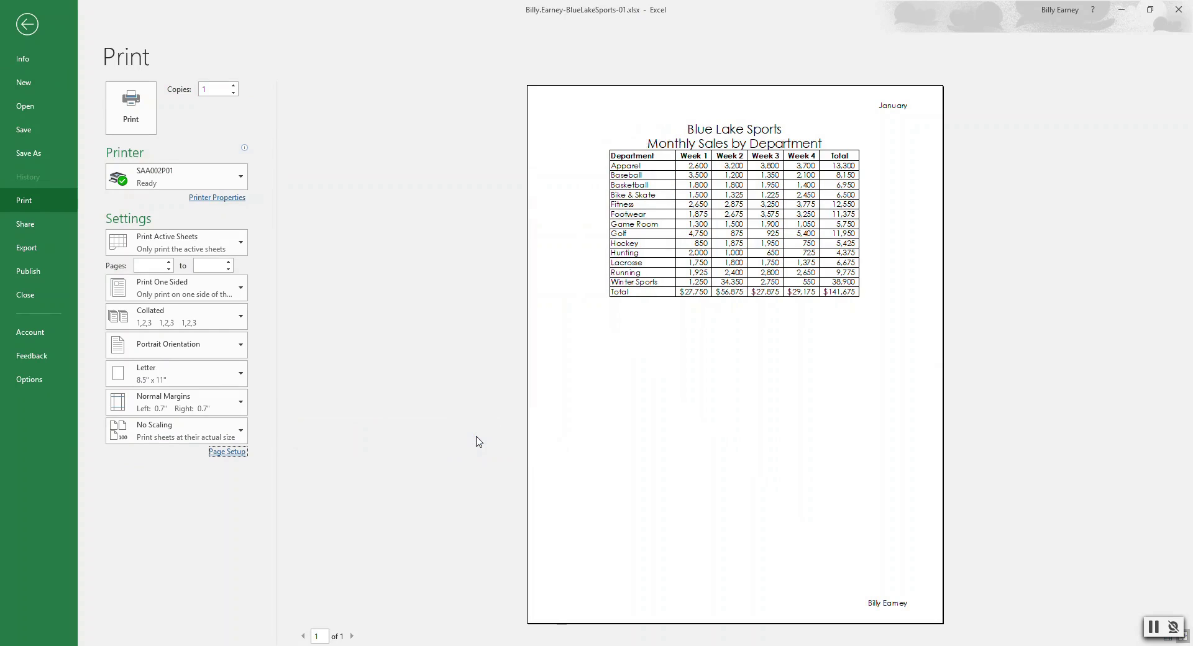
click(27, 24)
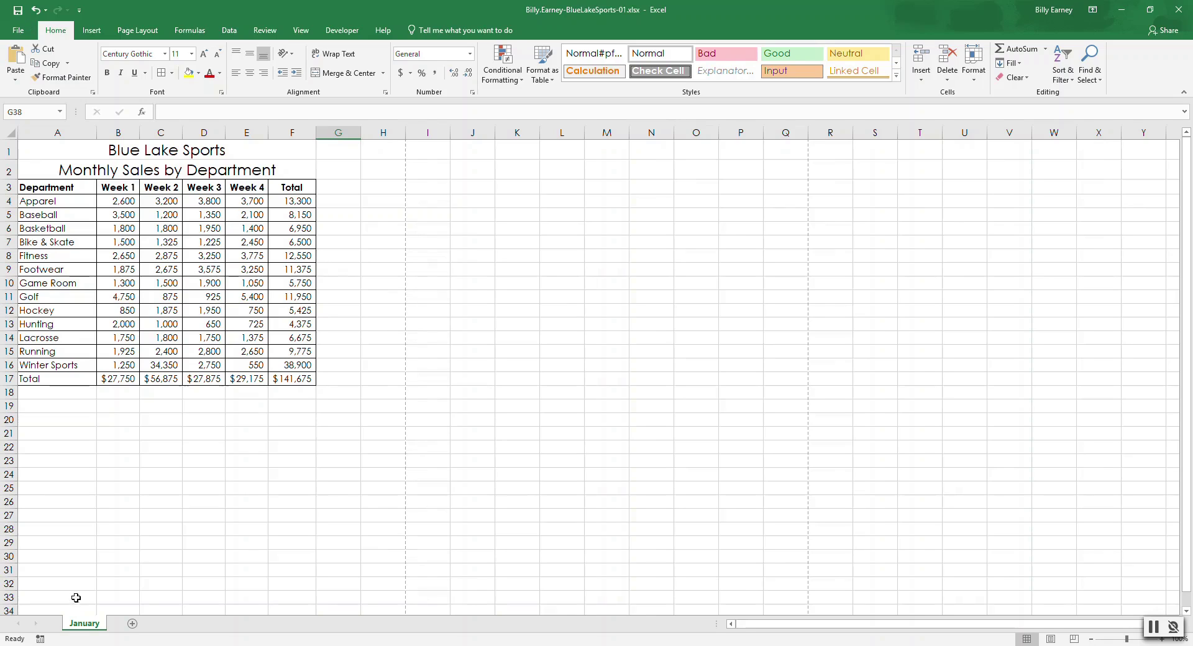
- Copy the January sheet to the end of the workbook as January (2)
right_click(89, 628)
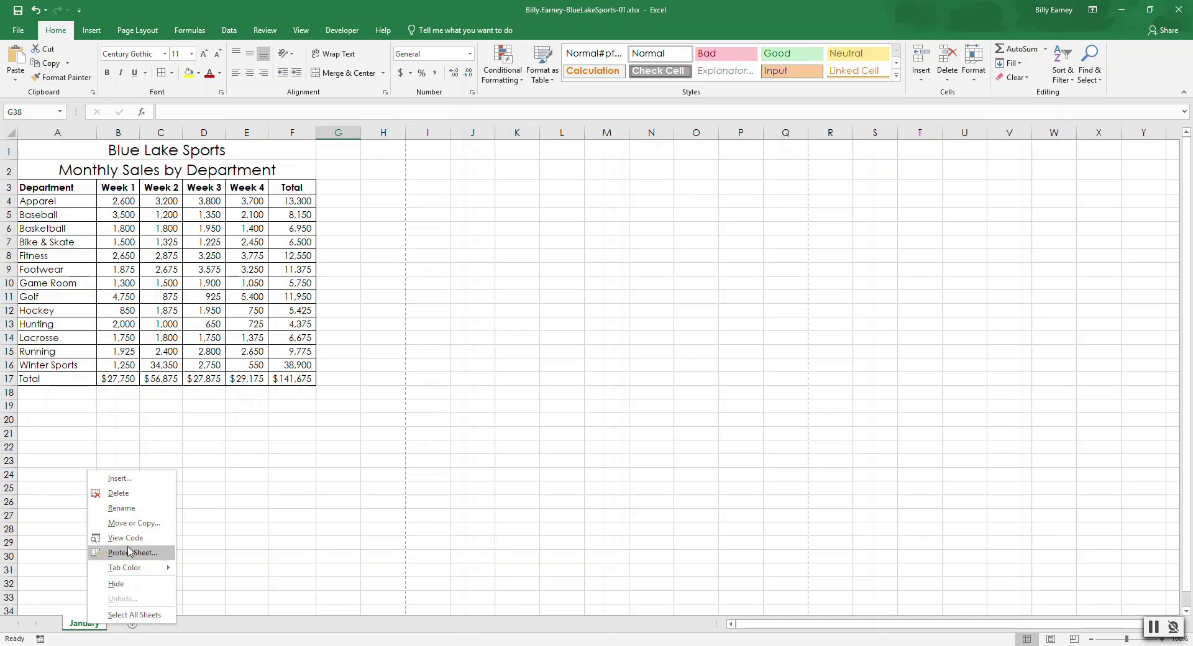
click(133, 523)
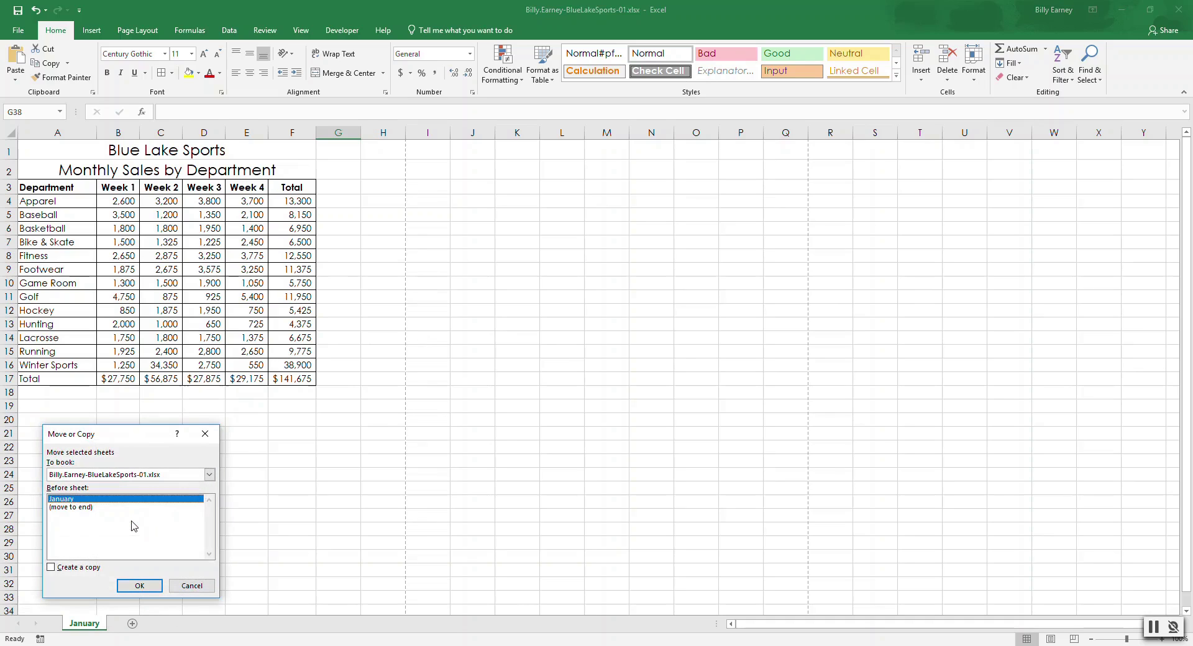
click(87, 509)
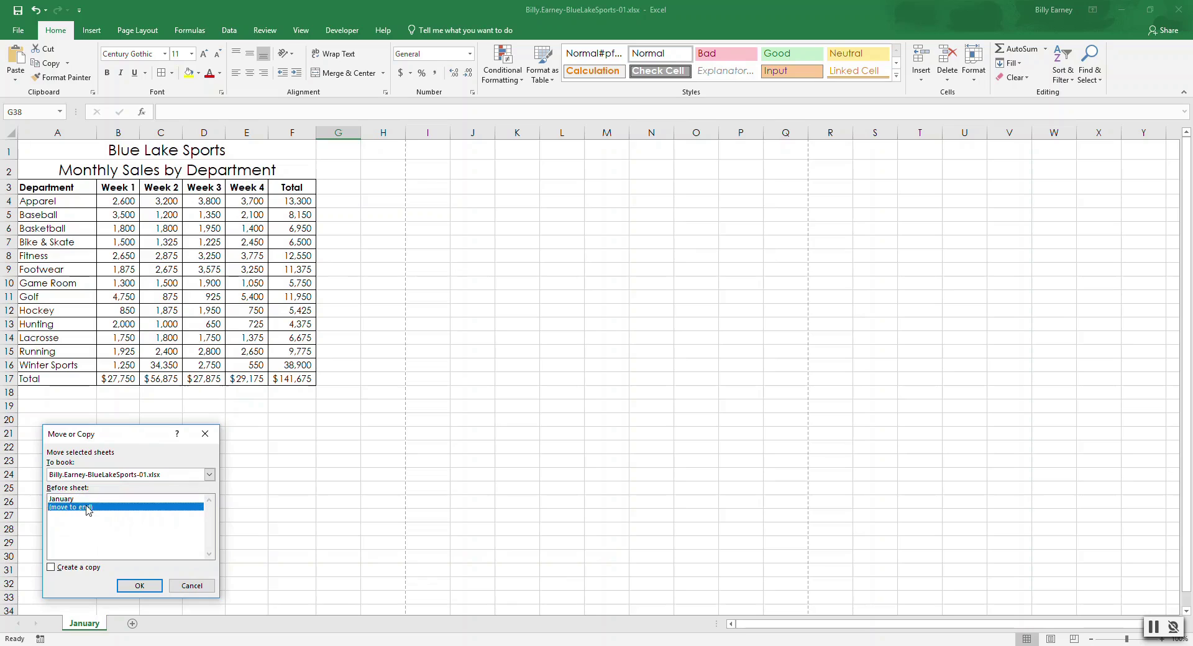
click(51, 568)
click(140, 588)
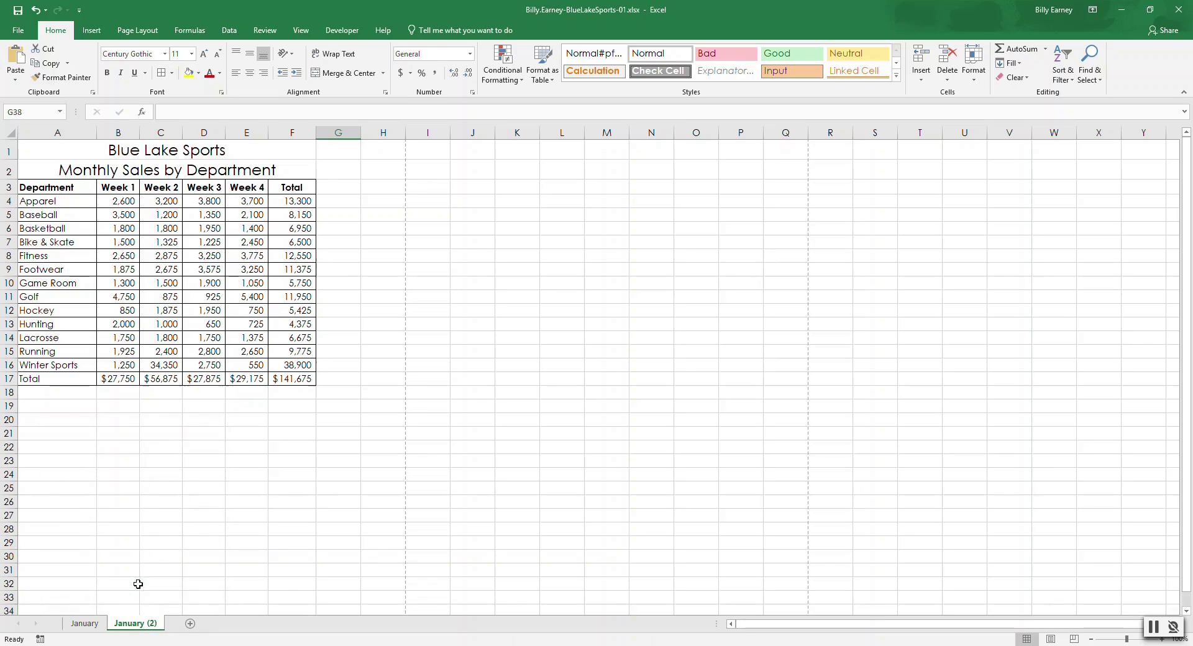
- Rename the January (2) sheet tab to 'February'
right_click(130, 628)
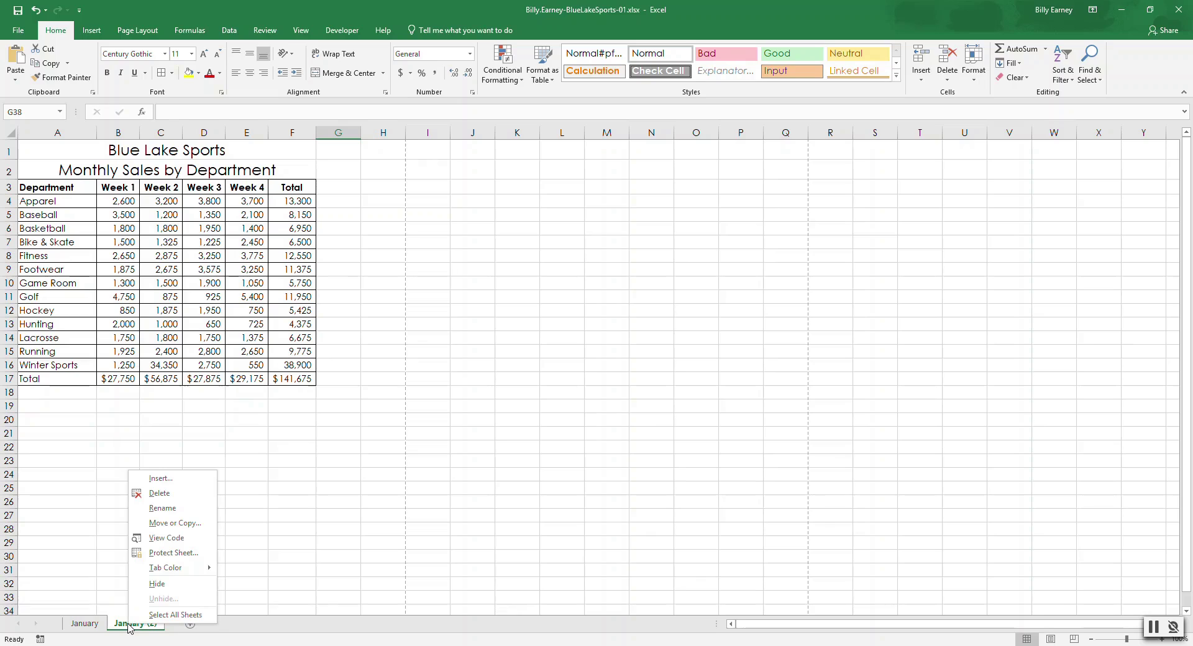
click(163, 509)
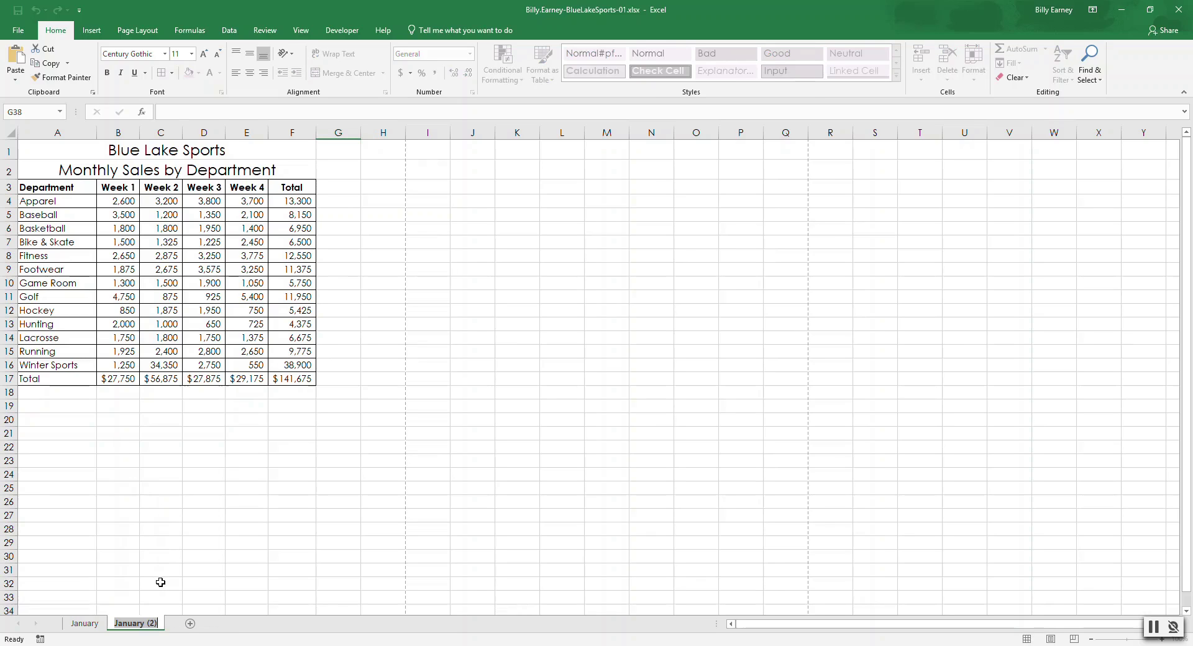
key(BackSpace)
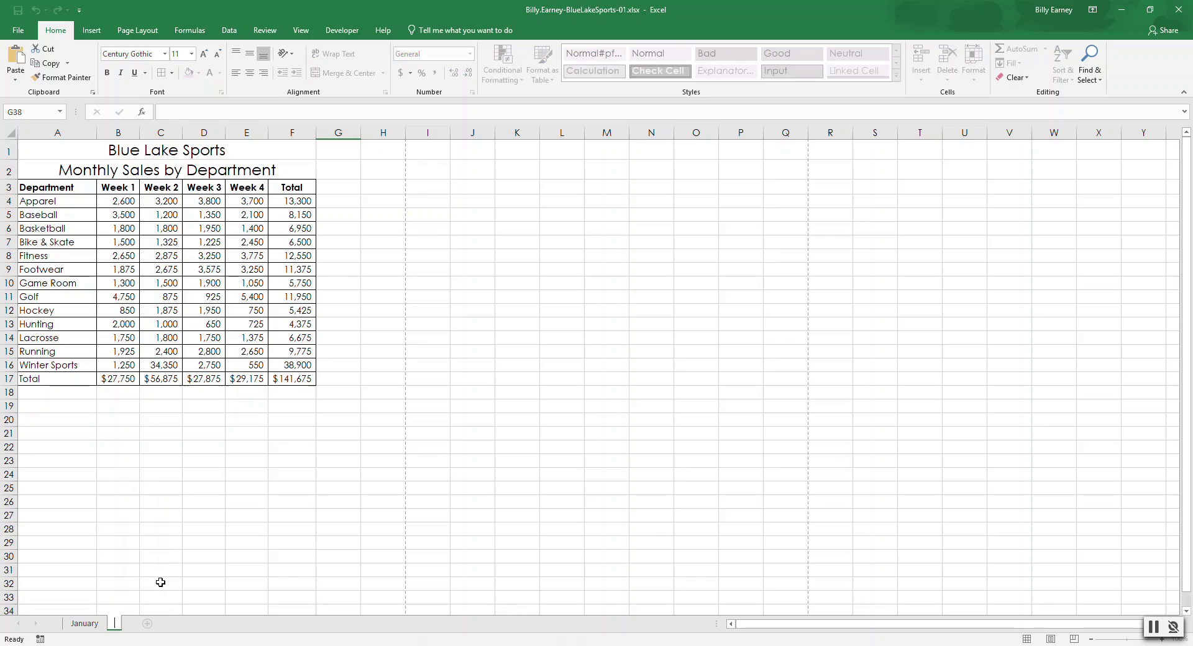
text(February)
key(Return)
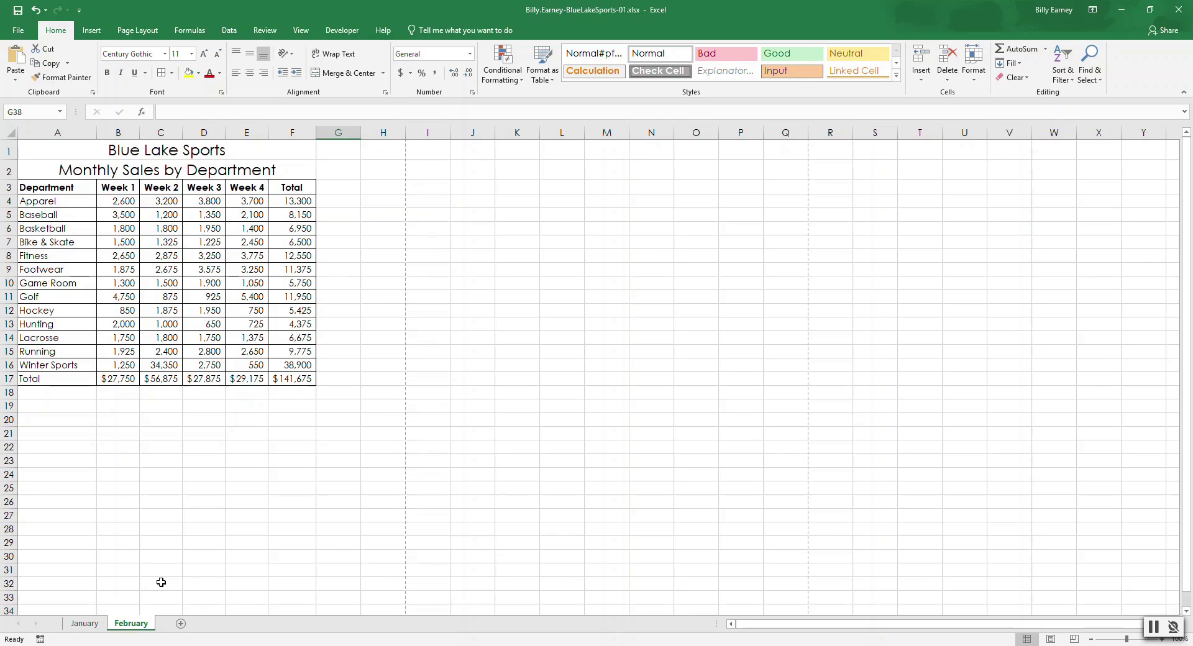
- Set the February tab colour to Dark Blue, Accent 1
right_click(134, 624)
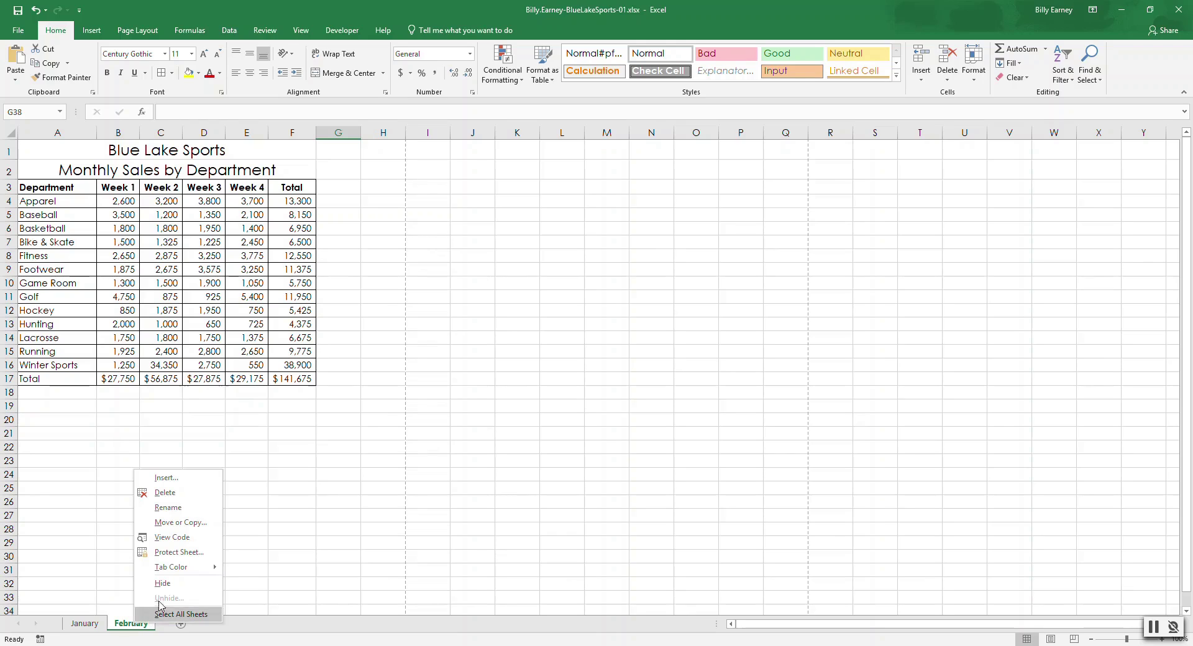
mouse_move(180, 567)
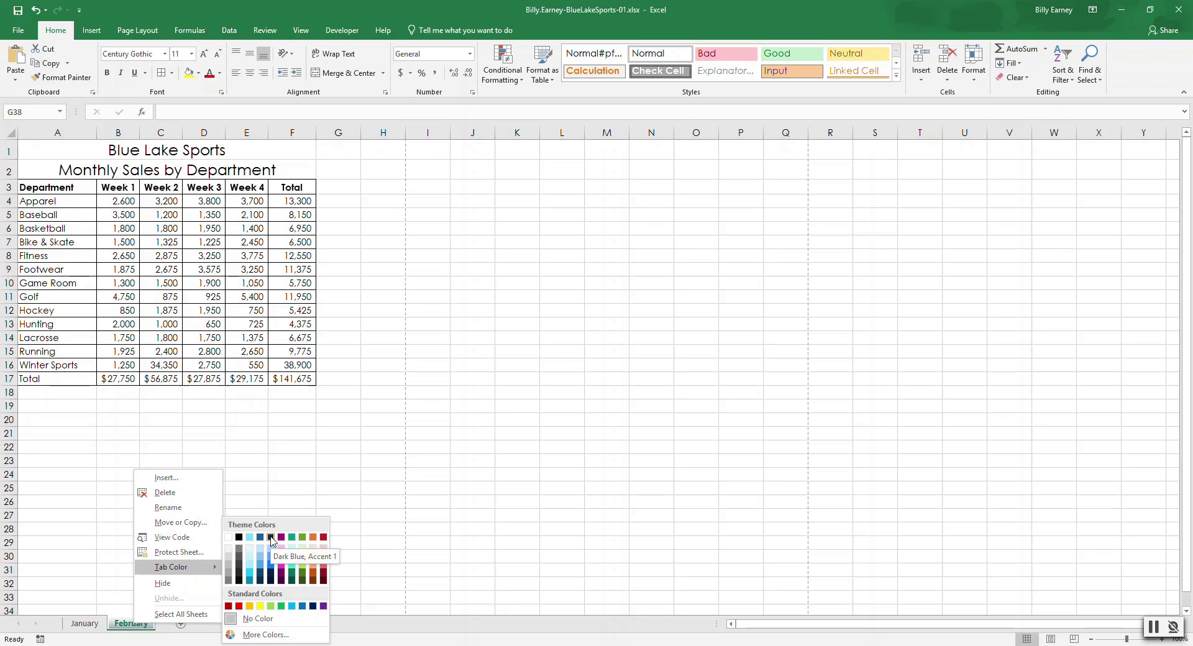
click(270, 538)
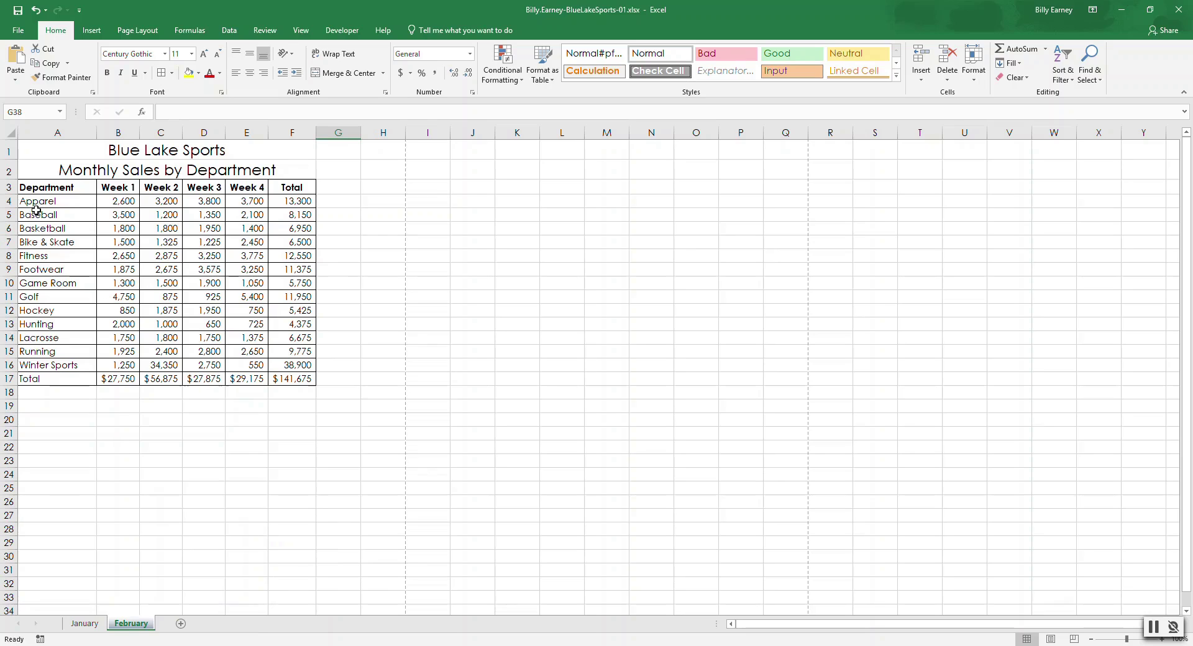
- Clear February's weekly sales values in B4:E16 so the totals show dashes
click(113, 205)
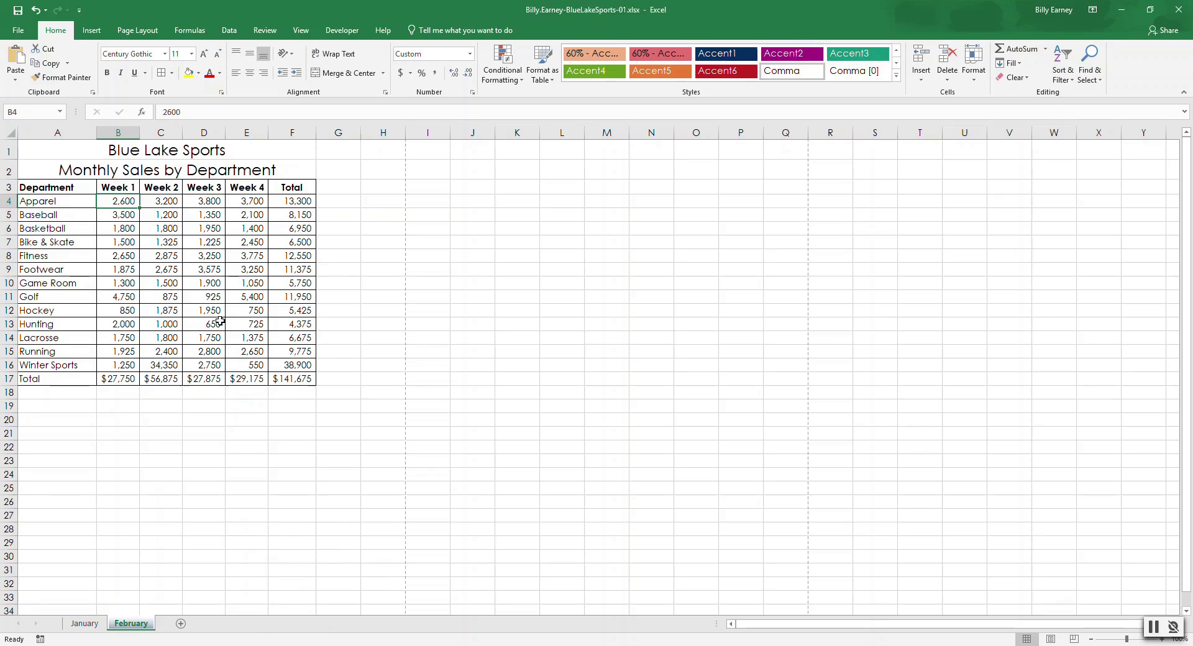
shift+click(255, 367)
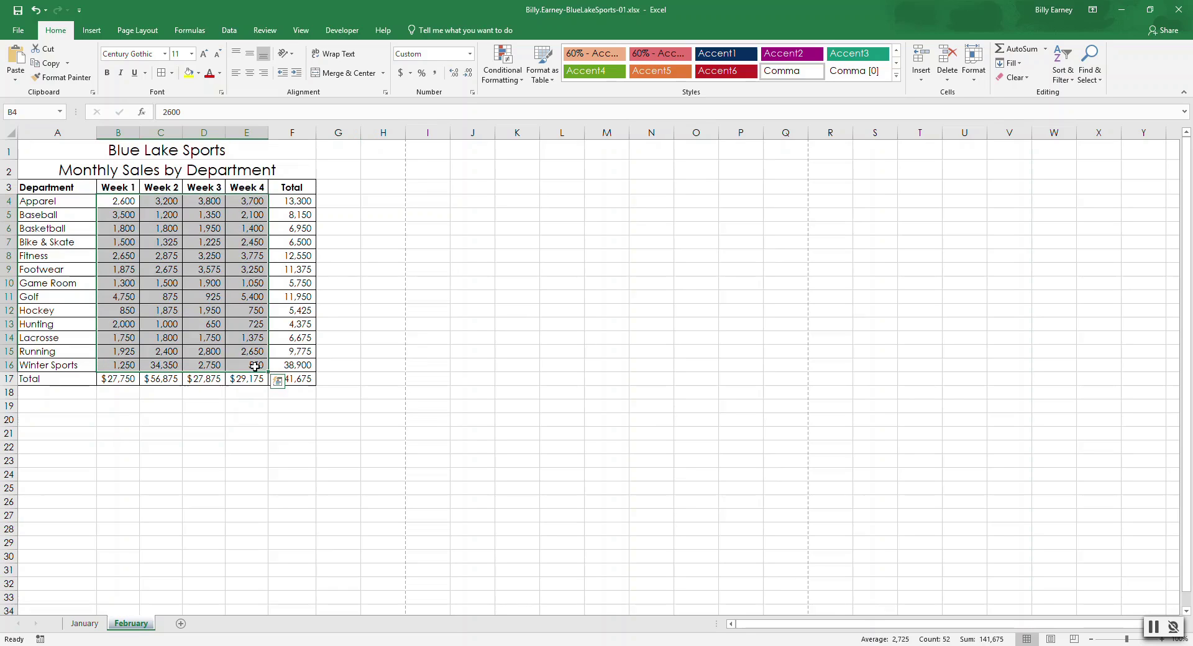
key(Delete)
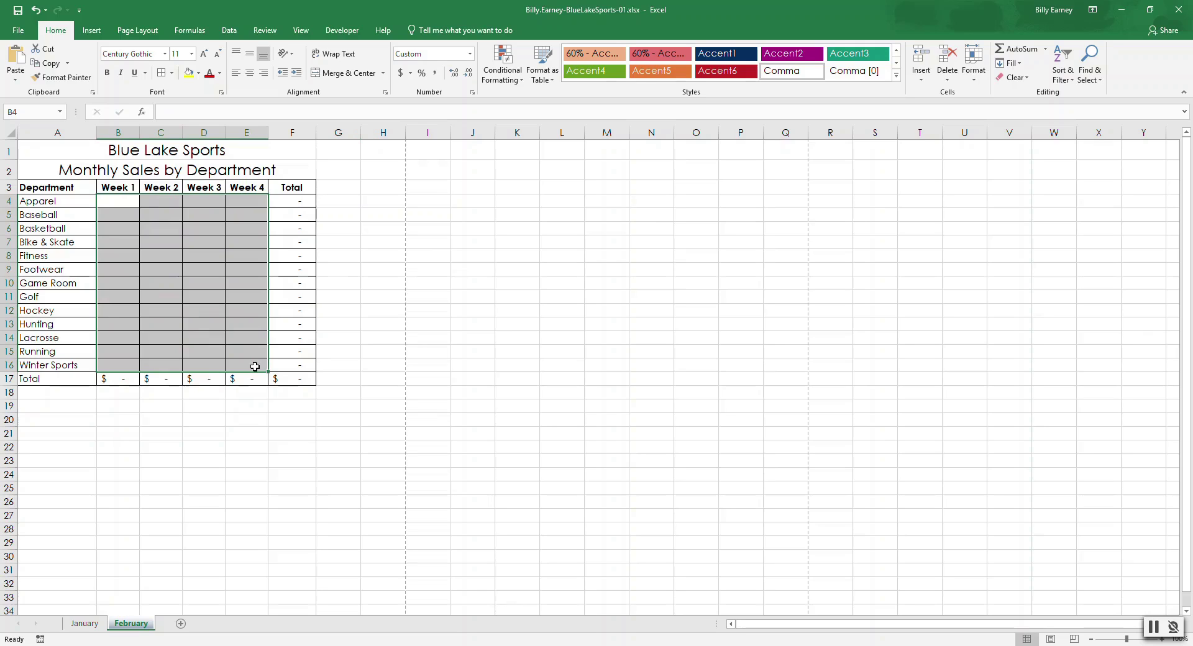
- Go to the January sheet and jump to cell A1 with Ctrl+Home
click(85, 624)
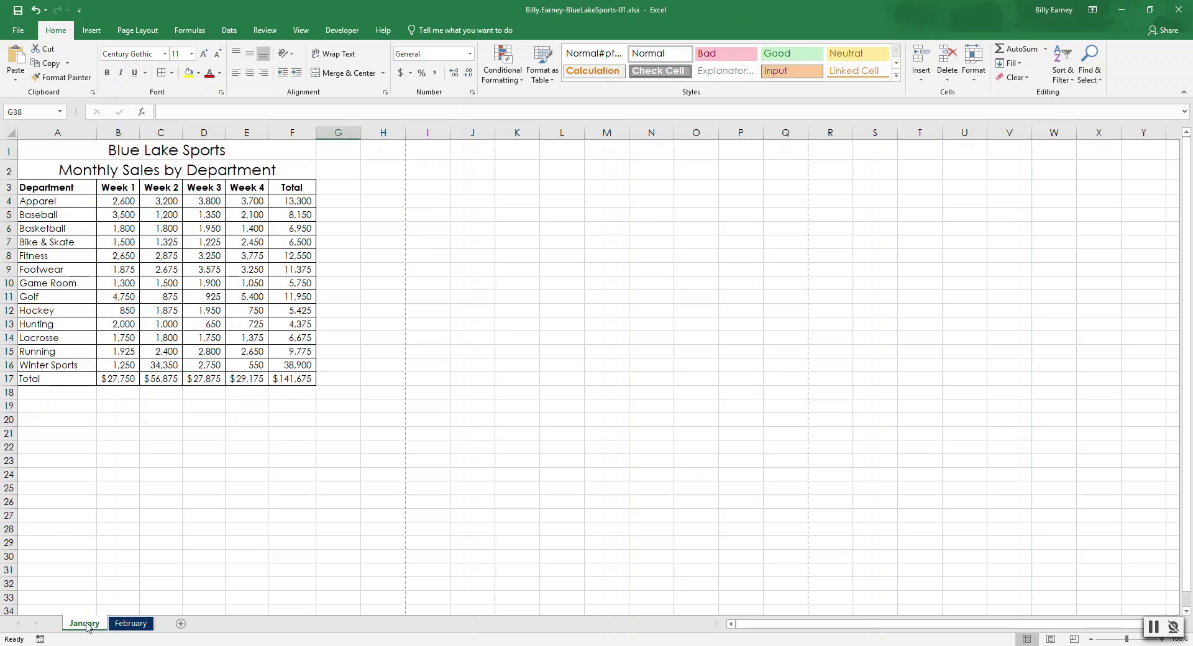
key(ctrl+Home)
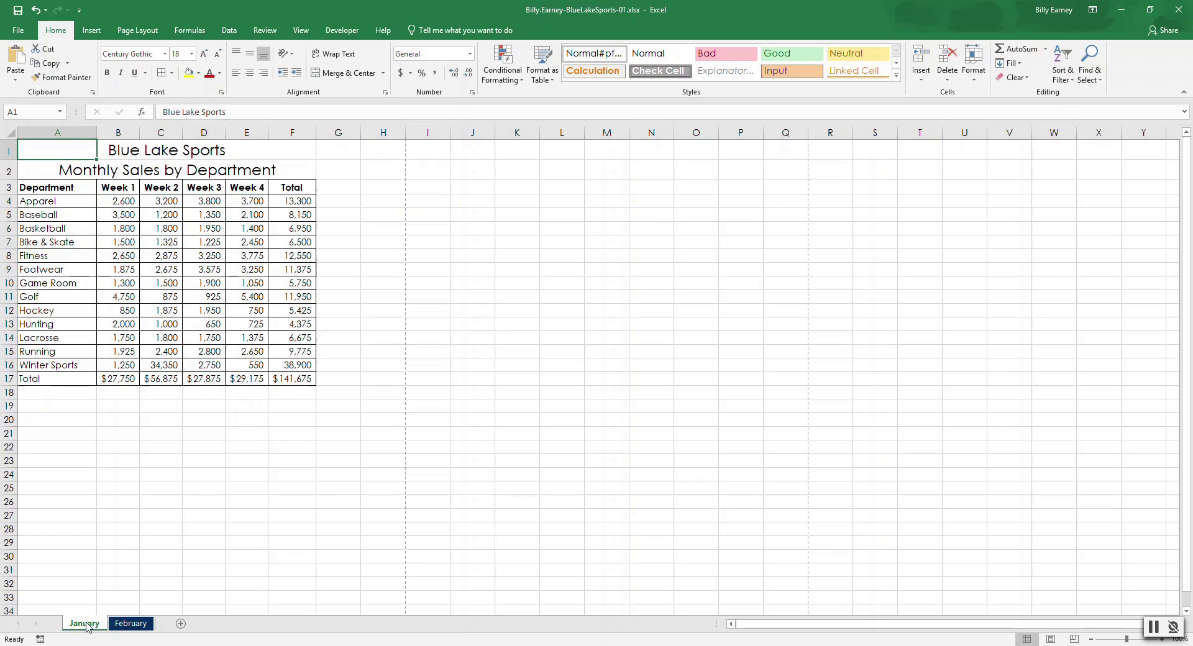